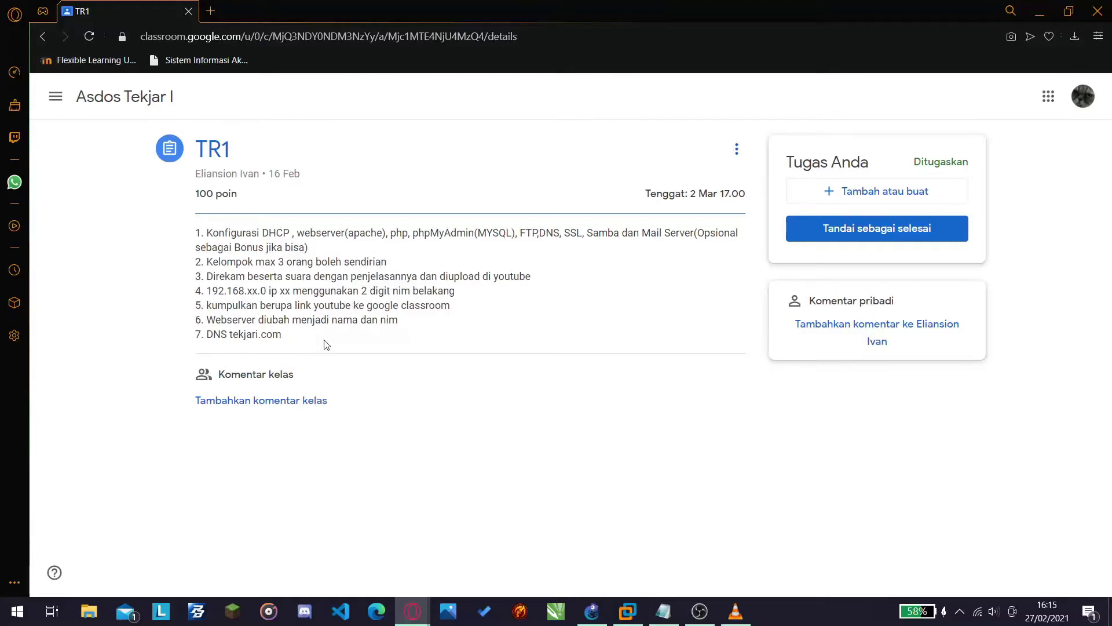
- Switch to the tekjar project in GNS3 and start all devices in the topology
mouse_move(591, 611)
left_click(544, 528)
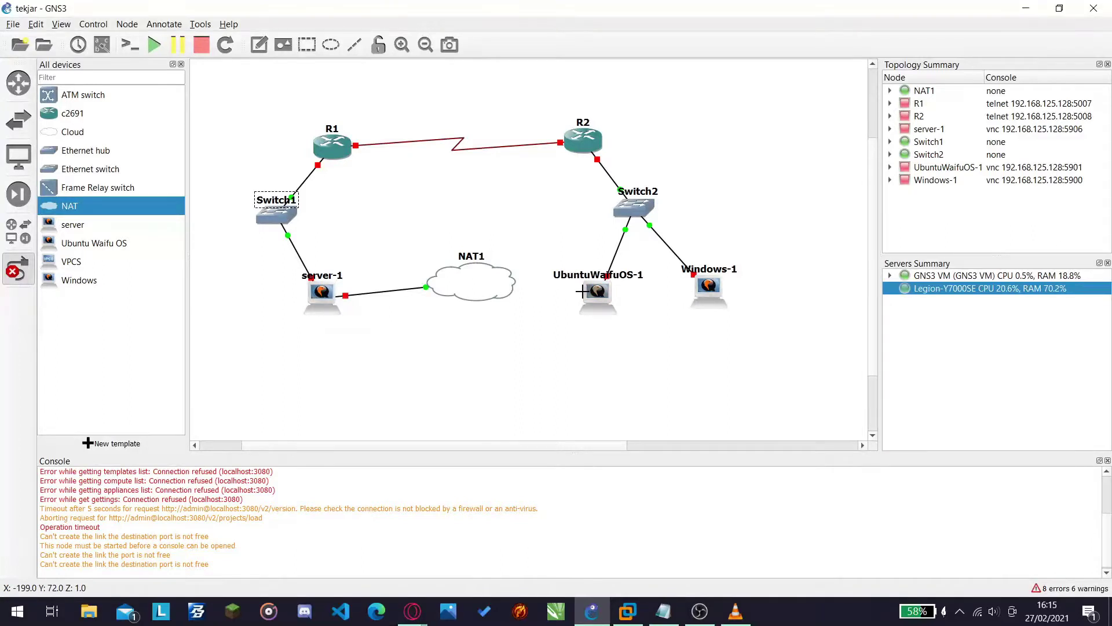
mouse_move(583, 290)
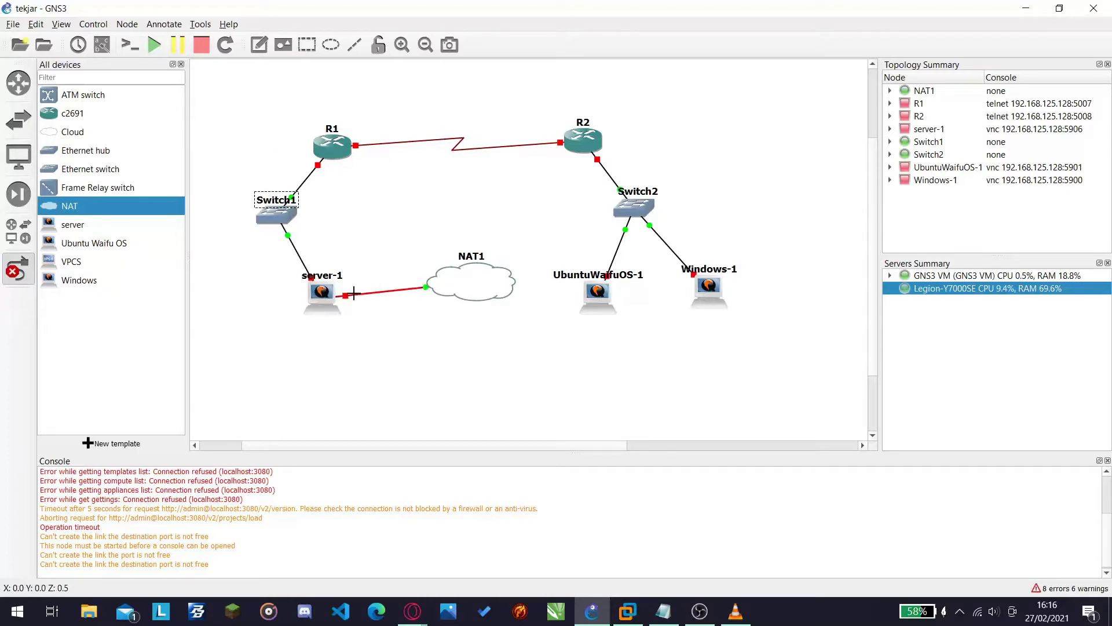
left_click(154, 44)
left_click(562, 316)
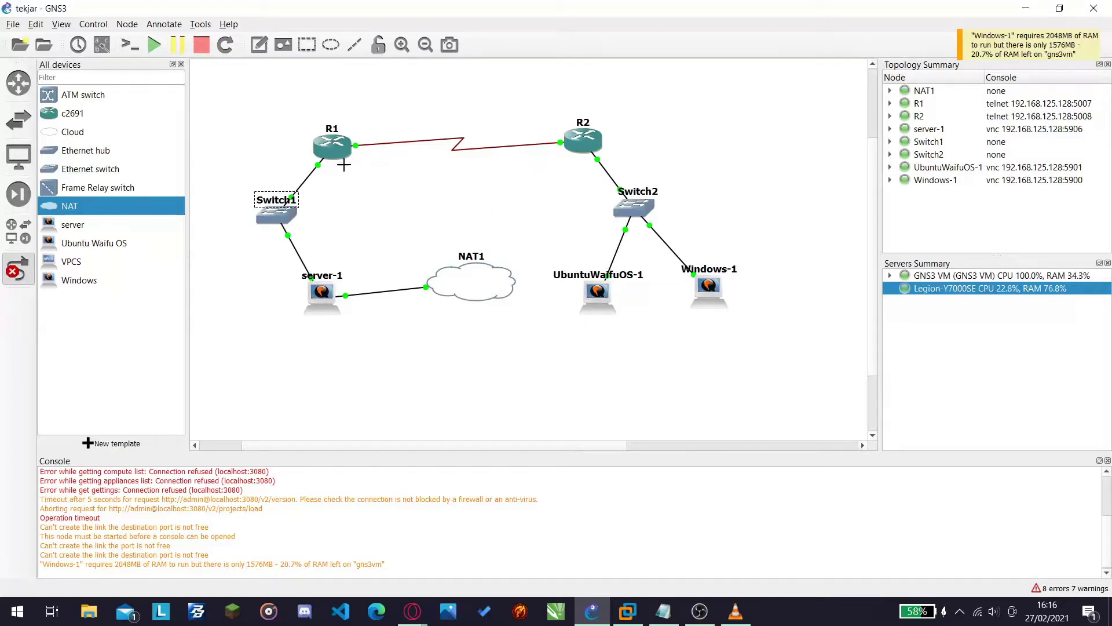
- Consult the VLSM addressing notes in Notepad, and open a console session to router R1
right_click(331, 145)
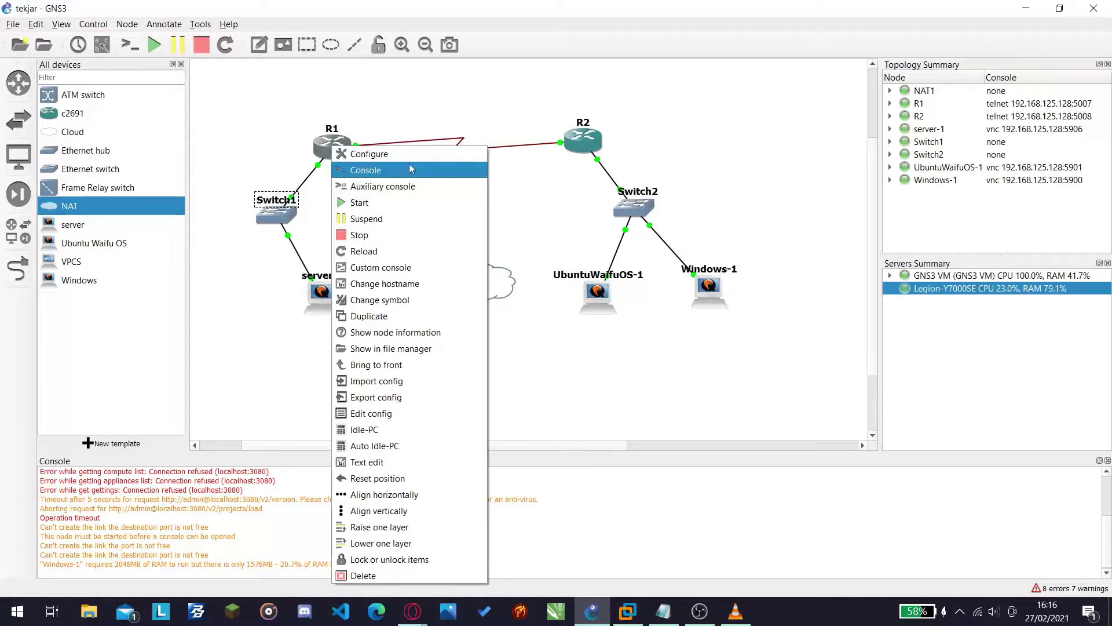
left_click(664, 608)
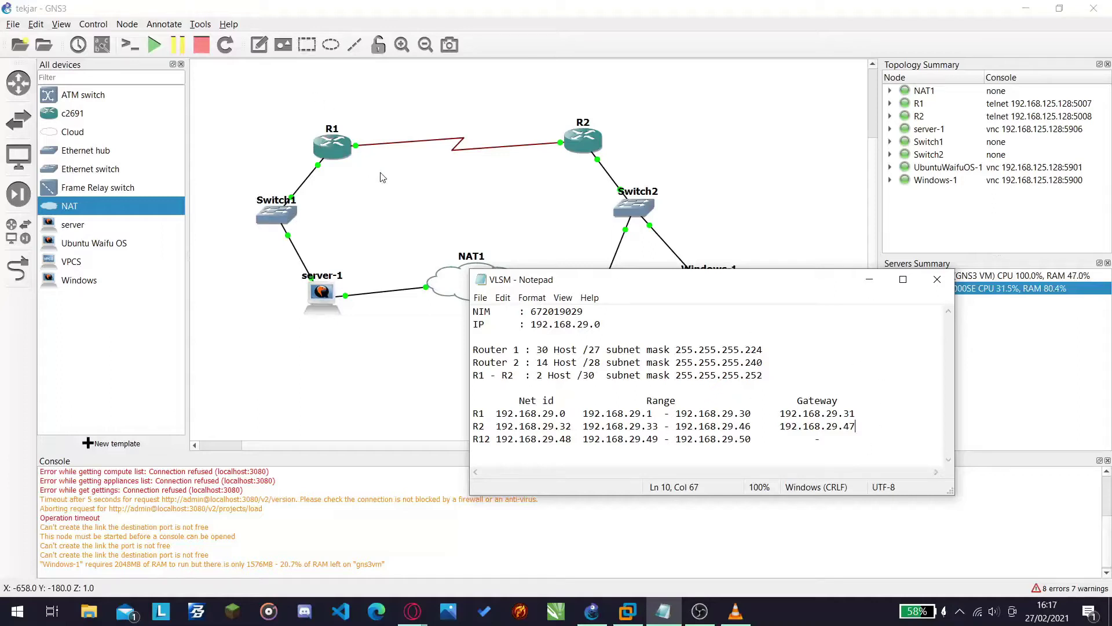
right_click(337, 149)
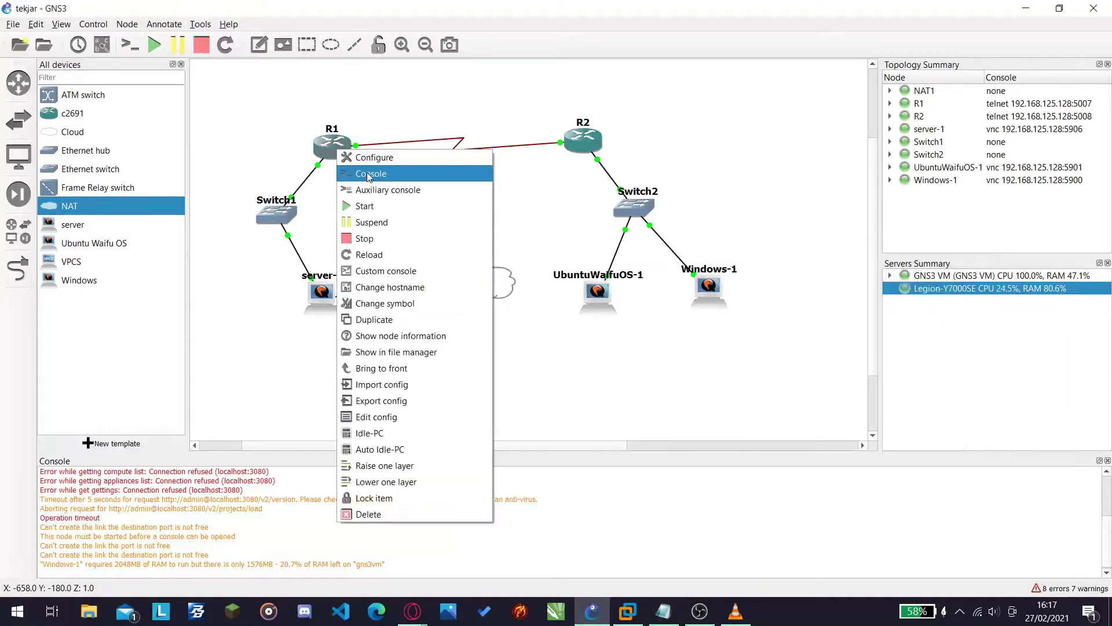
left_click(382, 174)
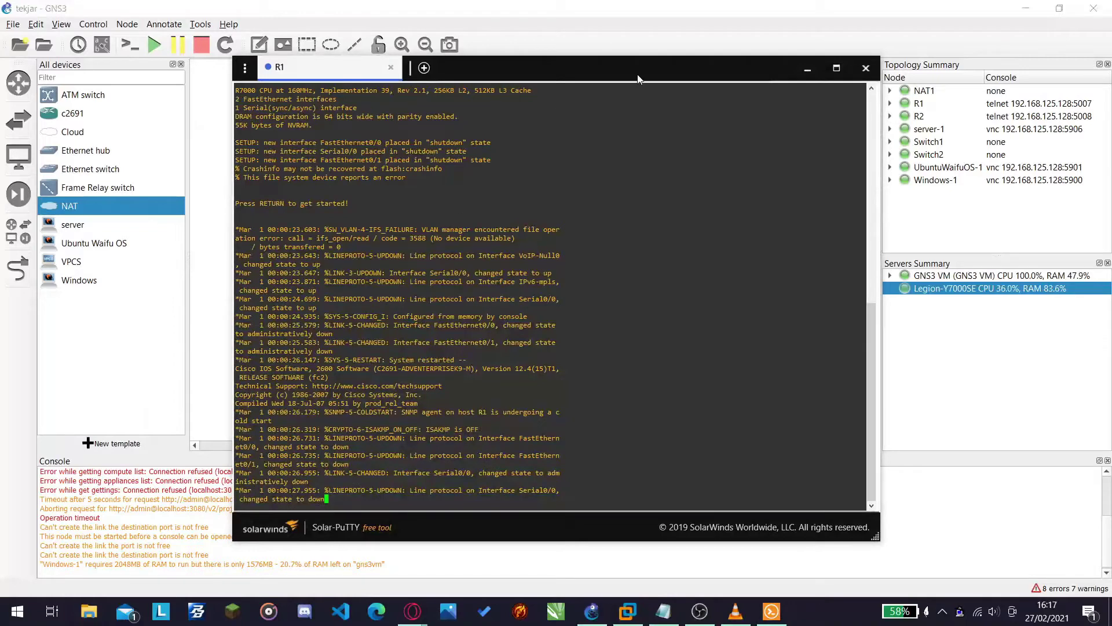
left_click_drag(637, 74, 468, 4)
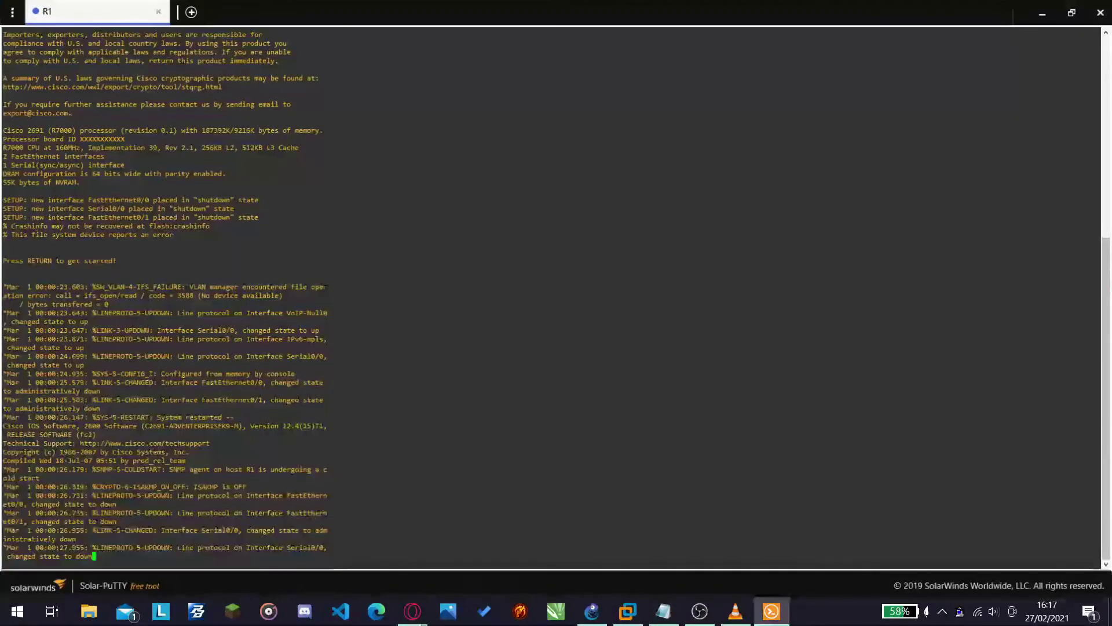
double_click(467, 5)
left_click(547, 3)
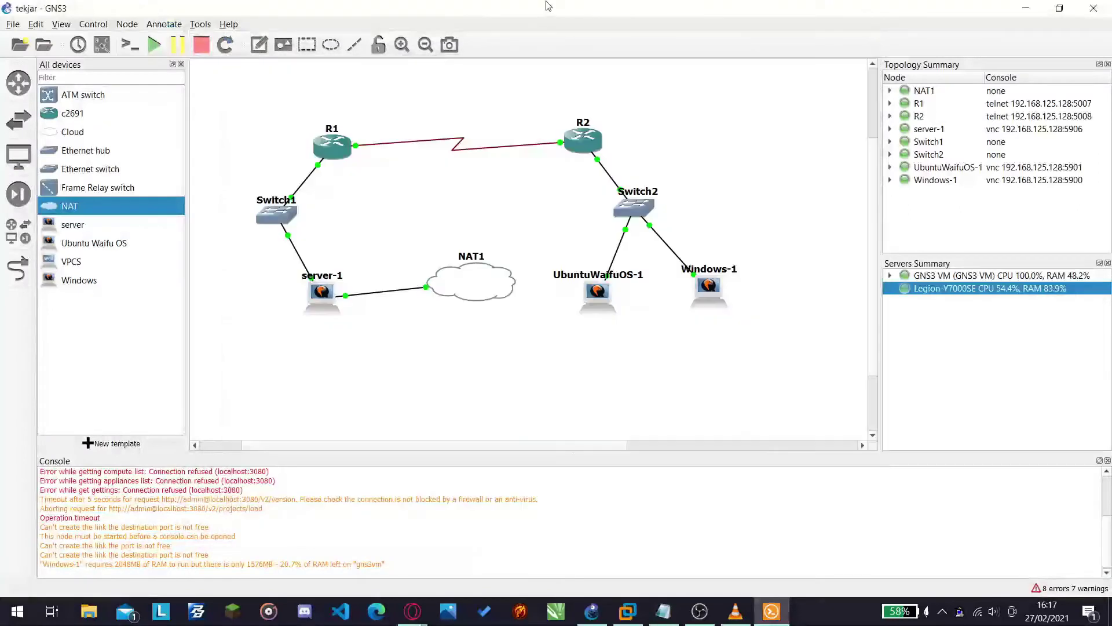
- Open a console session to router R2 from the topology
left_click(563, 127)
right_click(573, 128)
left_click(571, 142)
right_click(571, 142)
left_click(591, 164)
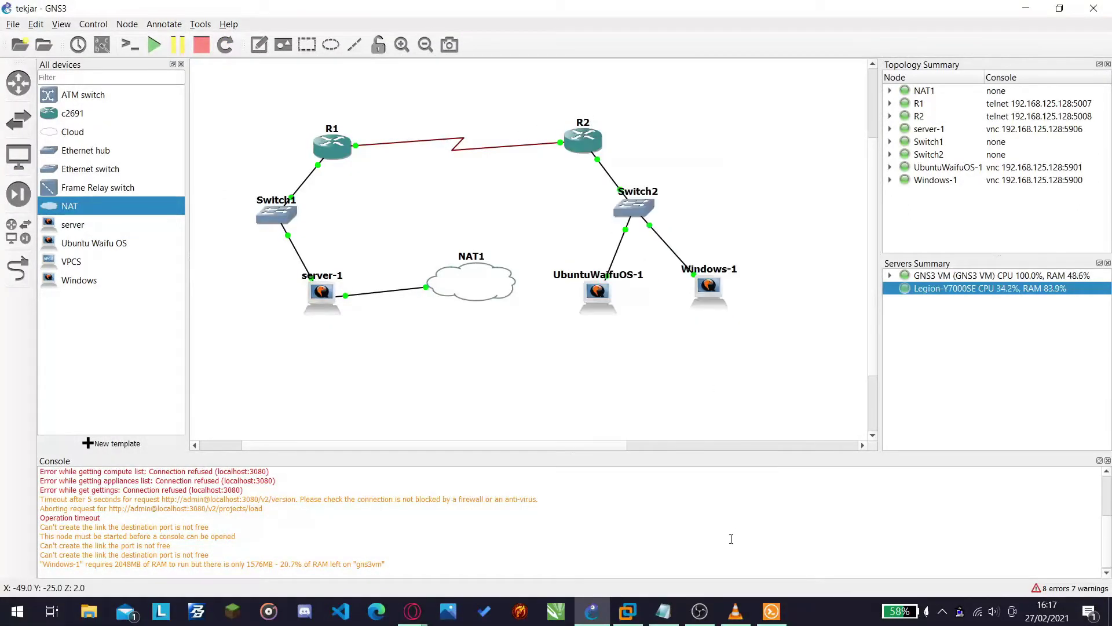
left_click(771, 613)
left_click(446, 64)
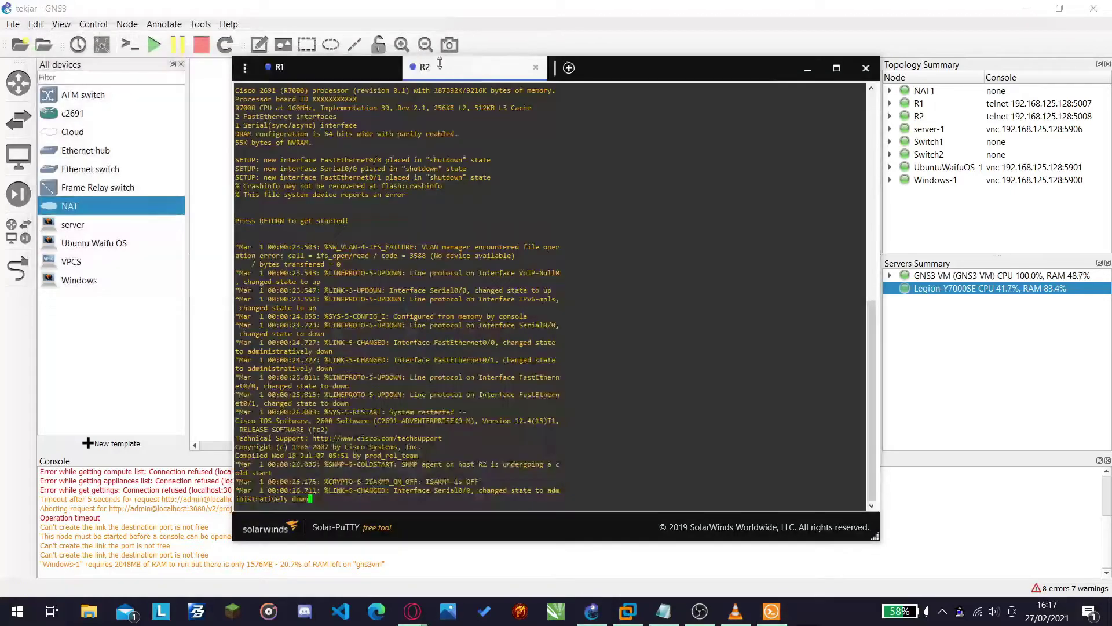
- Switch to the R1 console session and place the VLSM notes beside the terminal
left_click(324, 68)
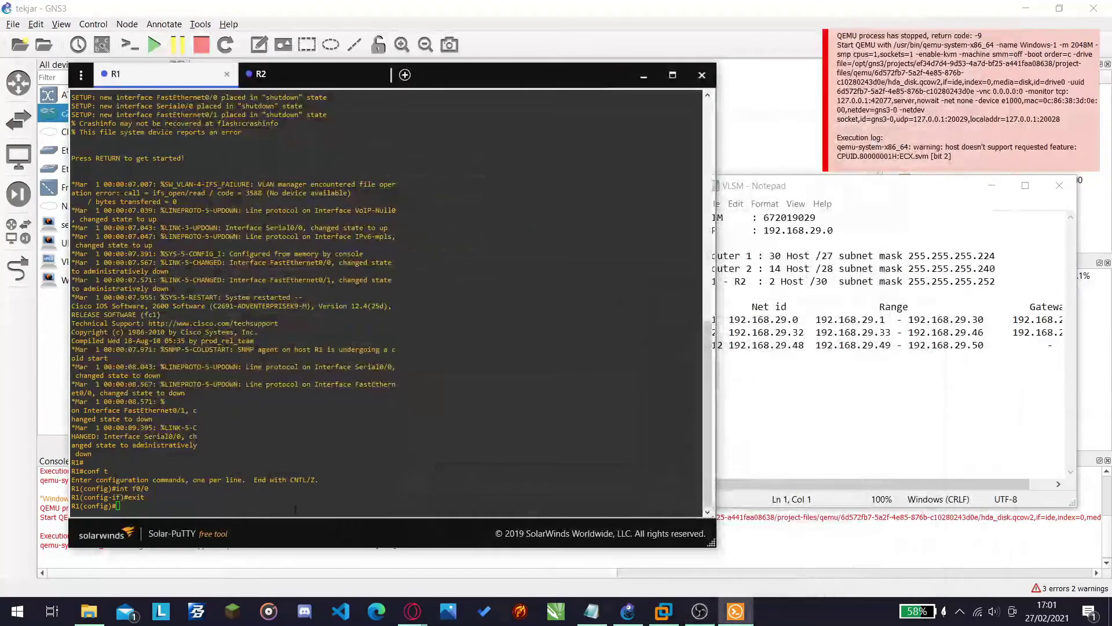
left_click_drag(896, 186, 907, 183)
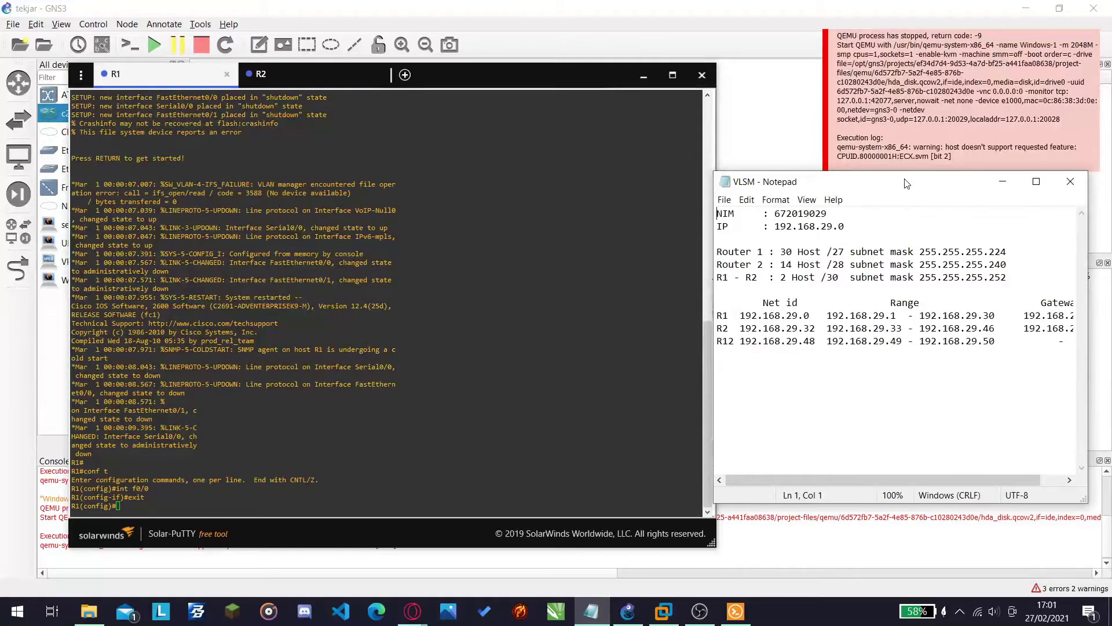
type("conf")
key("BackSpace")
key("BackSpace")
key("BackSpace")
key("BackSpace")
- Exit R1's current configuration session and re-enter global configuration mode
left_click(263, 441)
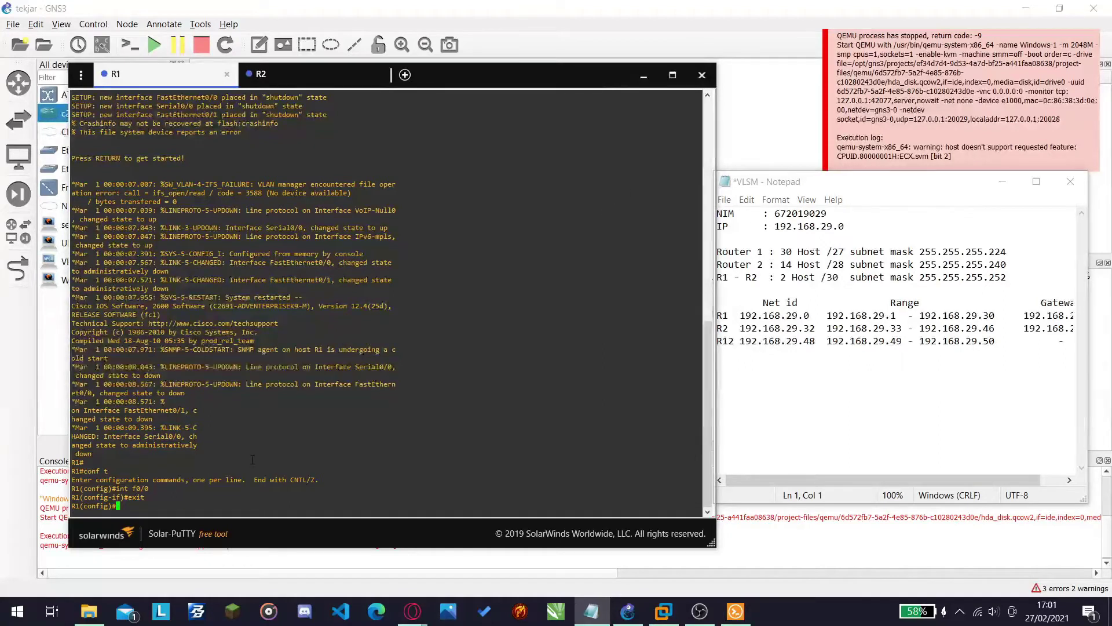
type("exit")
key("Return")
type("conf t")
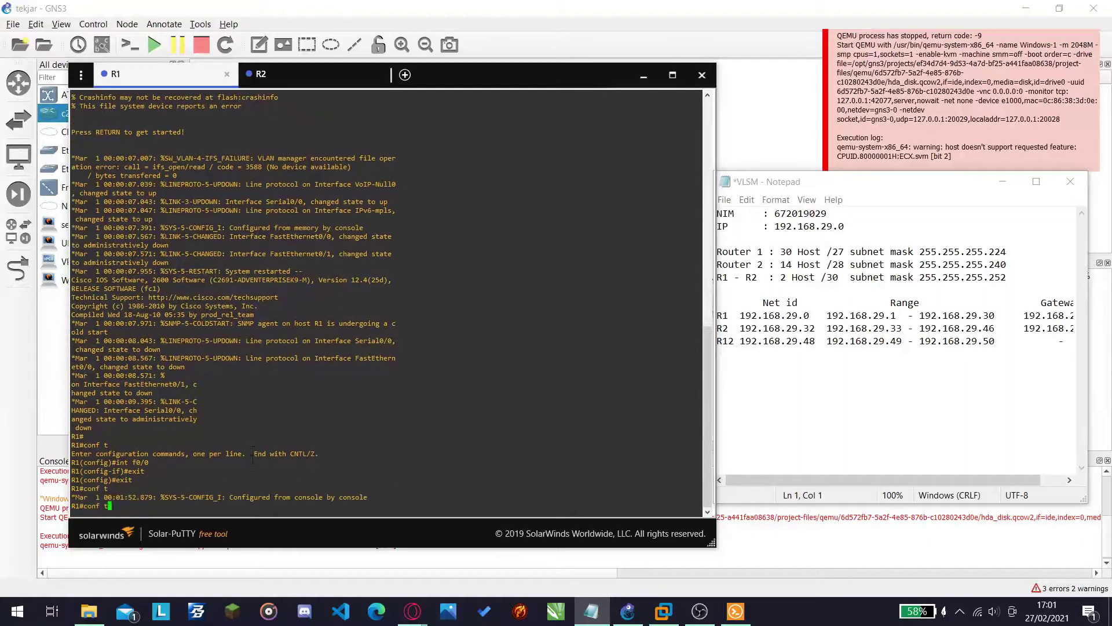
key("Return")
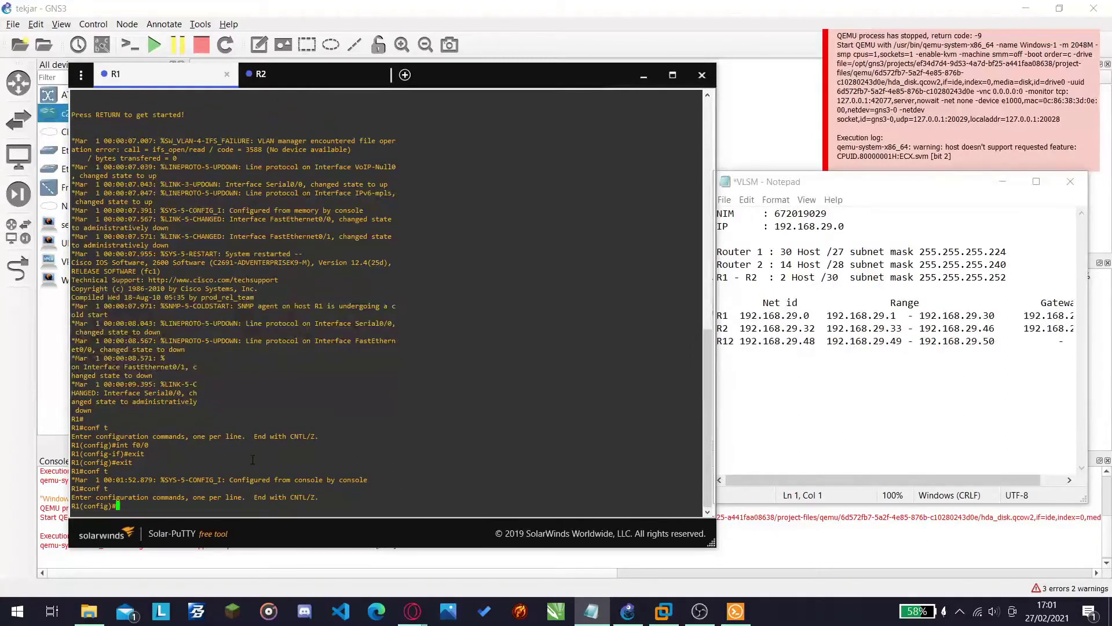
- Assign IP address 192.168.29.1 with mask 255.255.255.224 to R1's interface f0/0 and enable the interface
type("int f0/0")
key("Return")
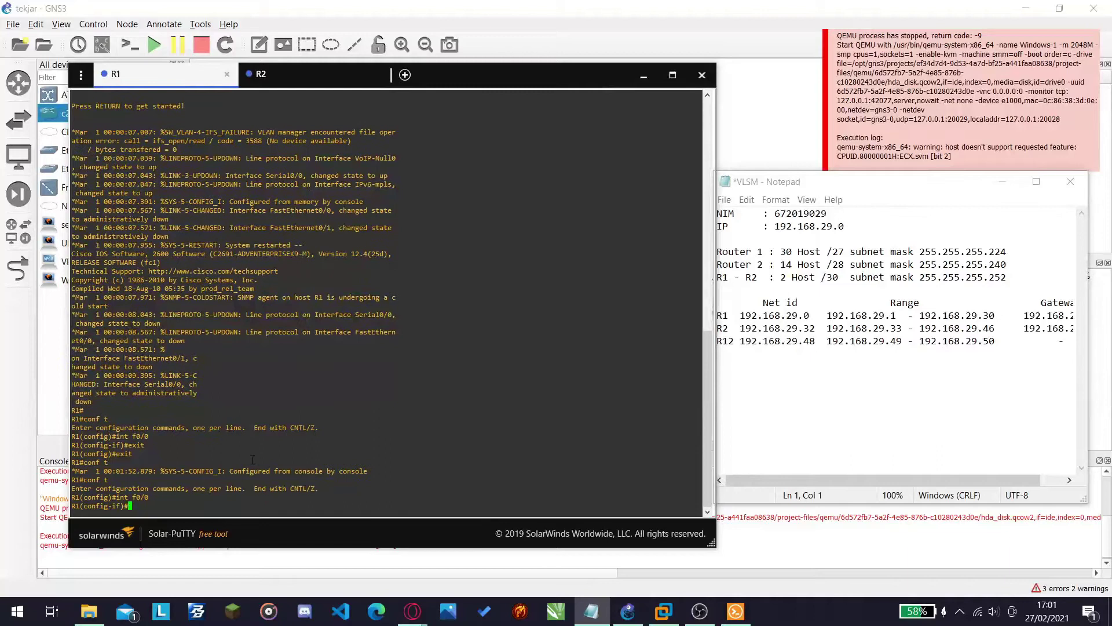
type("ip address 192.168.29.1 255.255.255.")
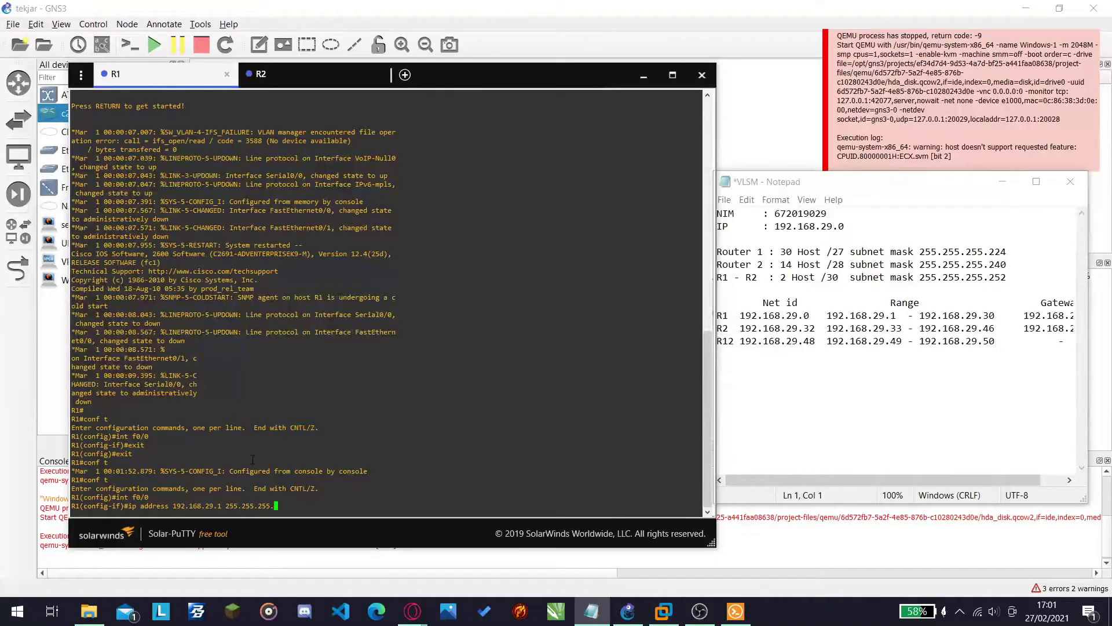
type("224")
key("Return")
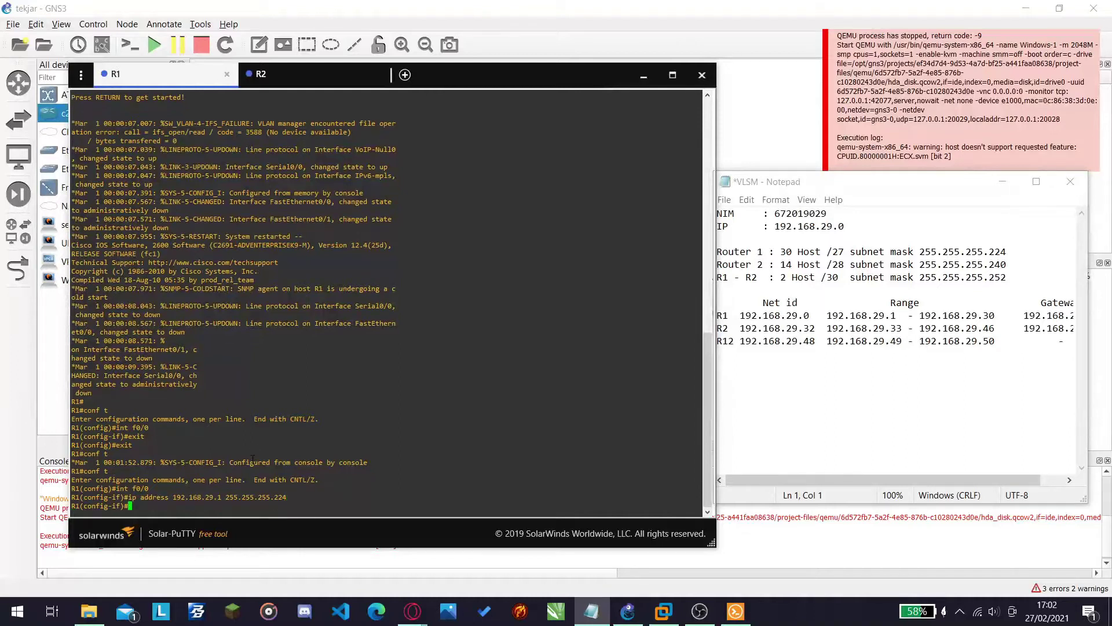
type("no sh")
key("Return")
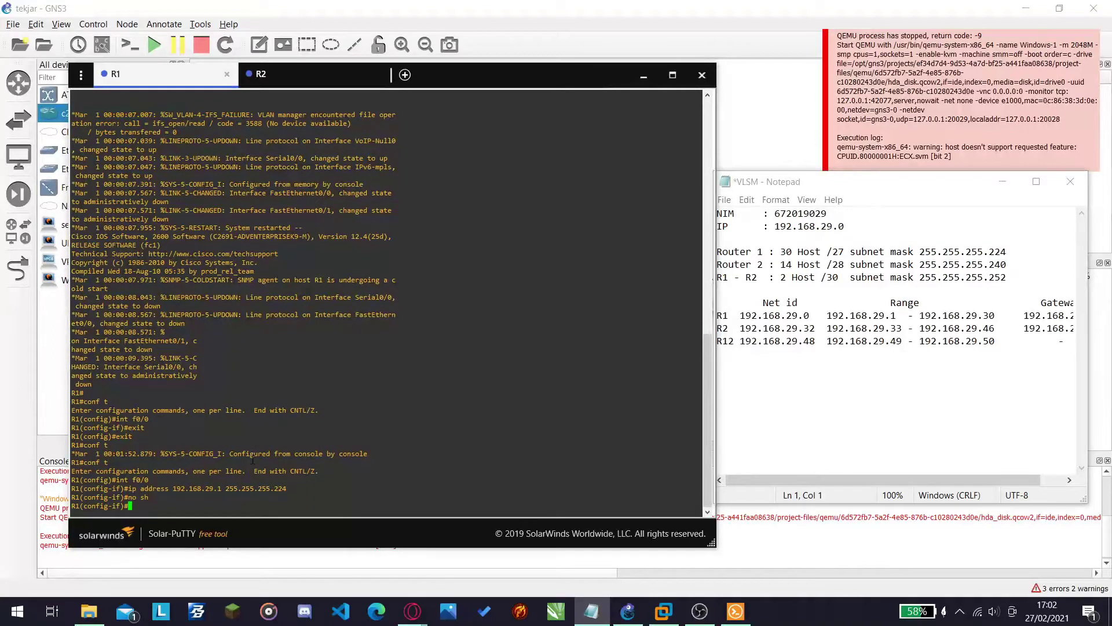
- Assign IP address 192.168.29.49 with mask 255.255.255.252 to R1's interface s0/0, enable it and exit interface configuration
type("int s0/0")
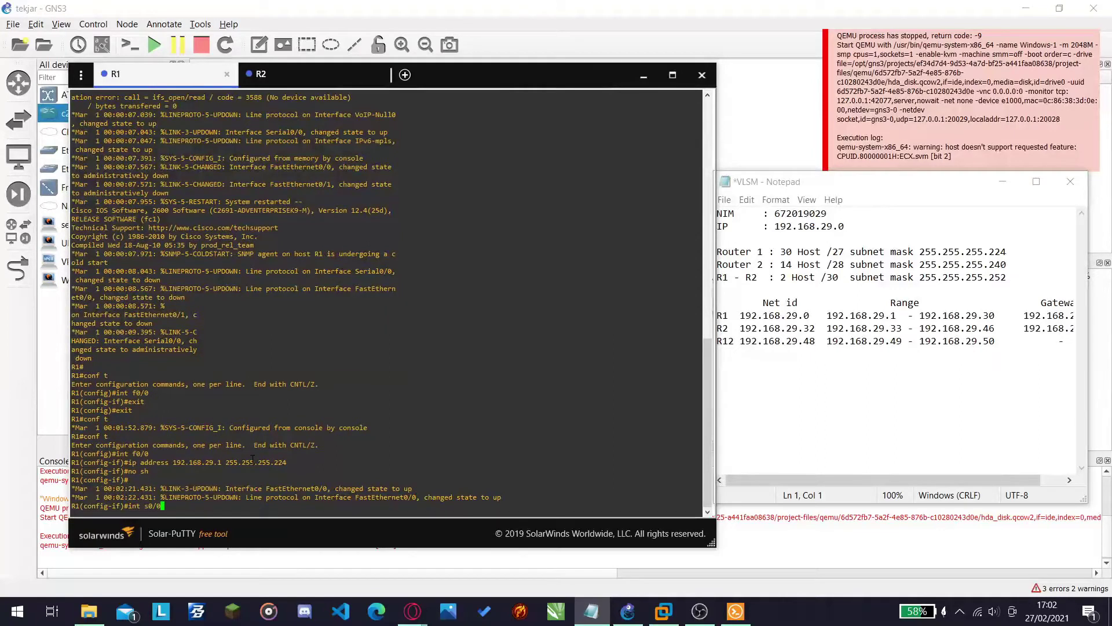
key("Return")
type("ip")
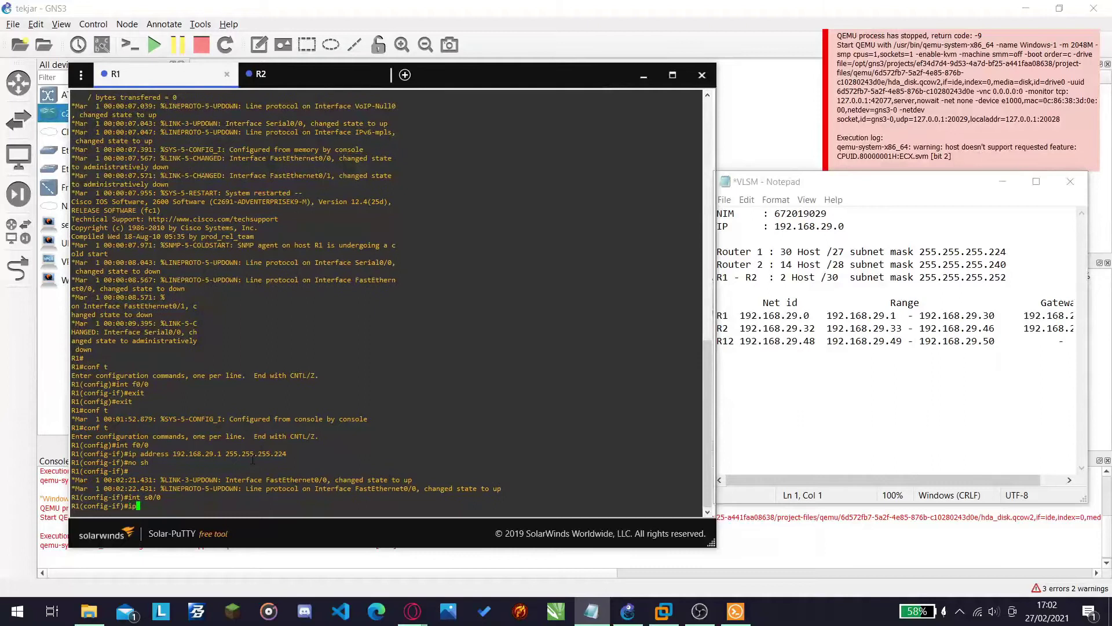
type(" address 192.168.29.")
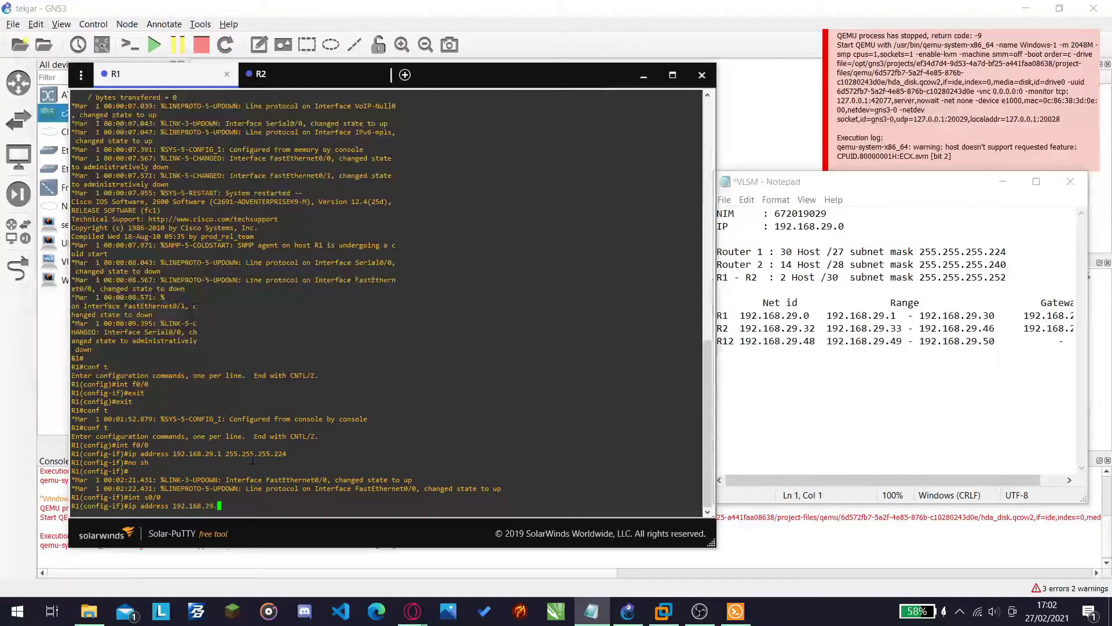
type("49 255.255.255.252")
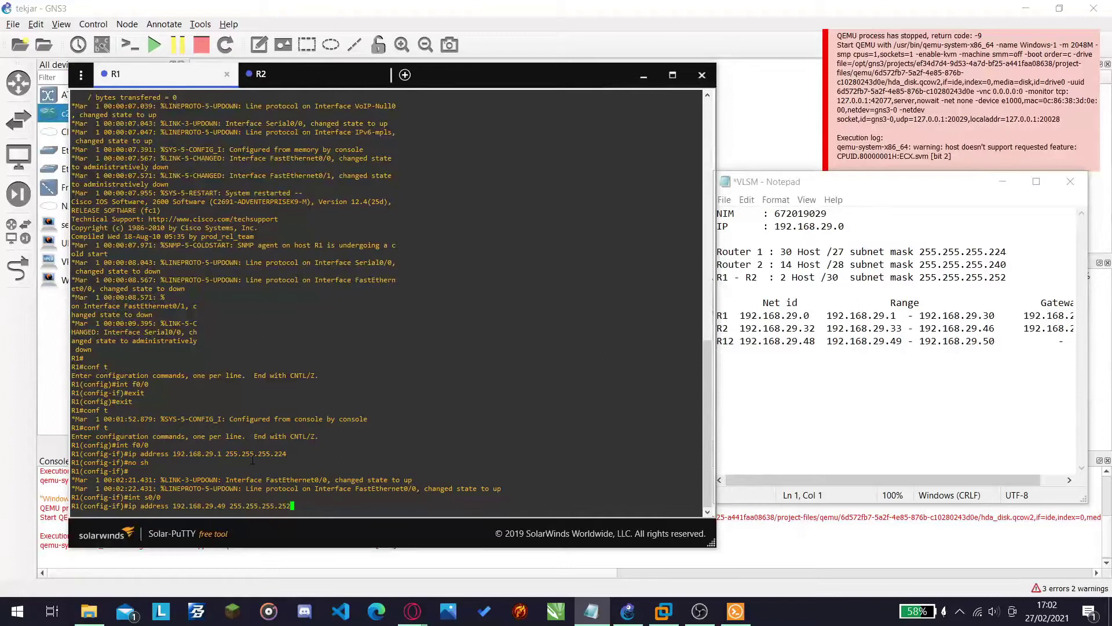
key("Return")
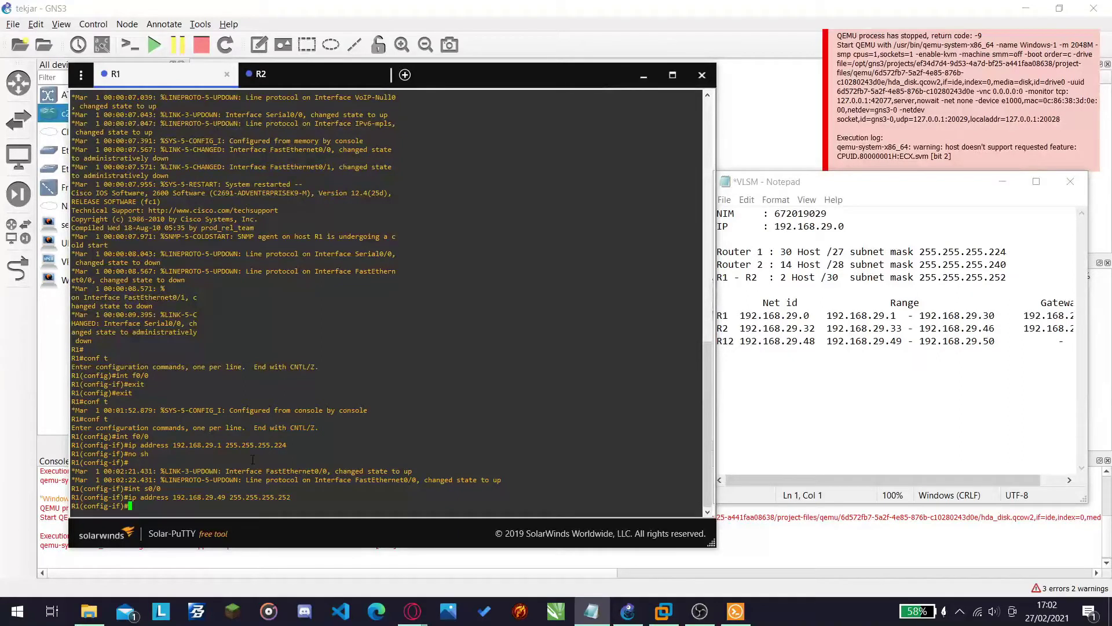
type("no sh")
key("Return")
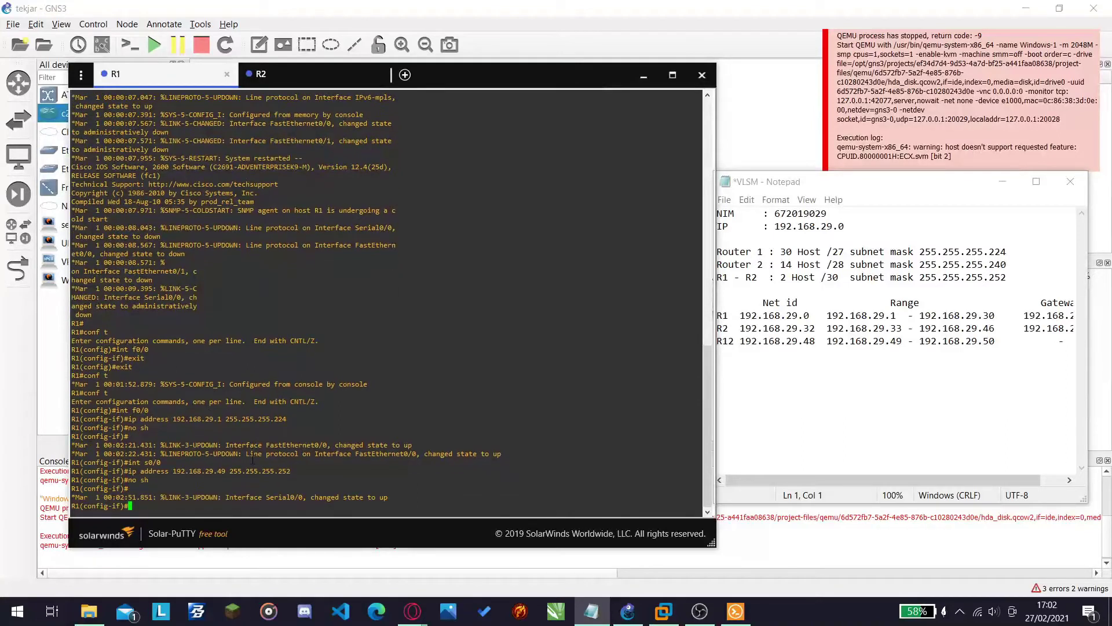
type("exit")
key("Return")
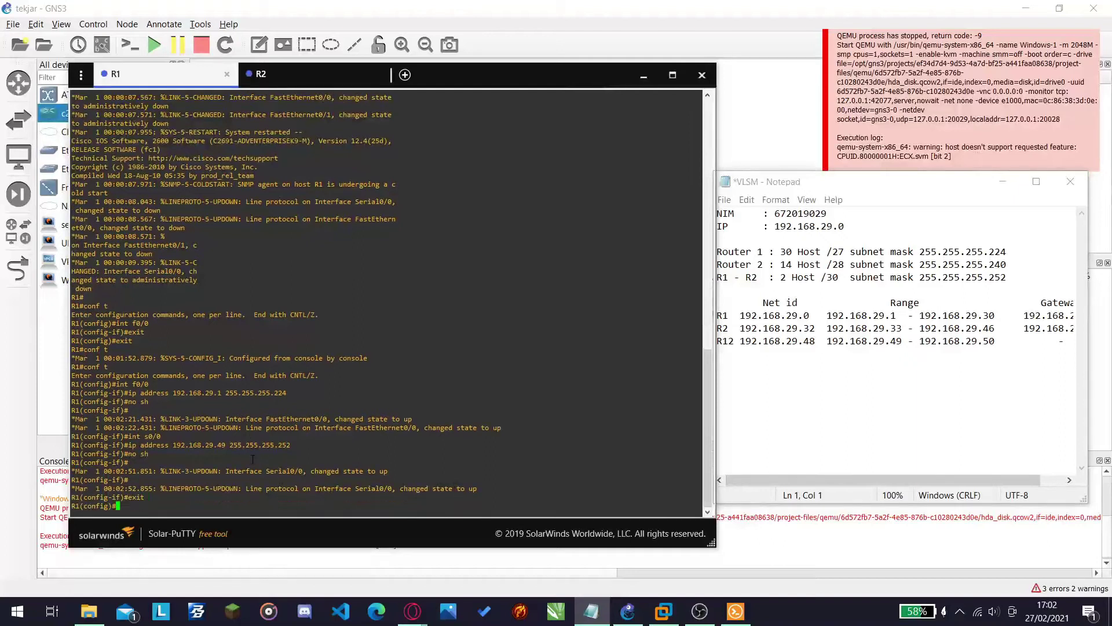
- Create a DHCP pool named R1 on router R1
type("ip dhcp")
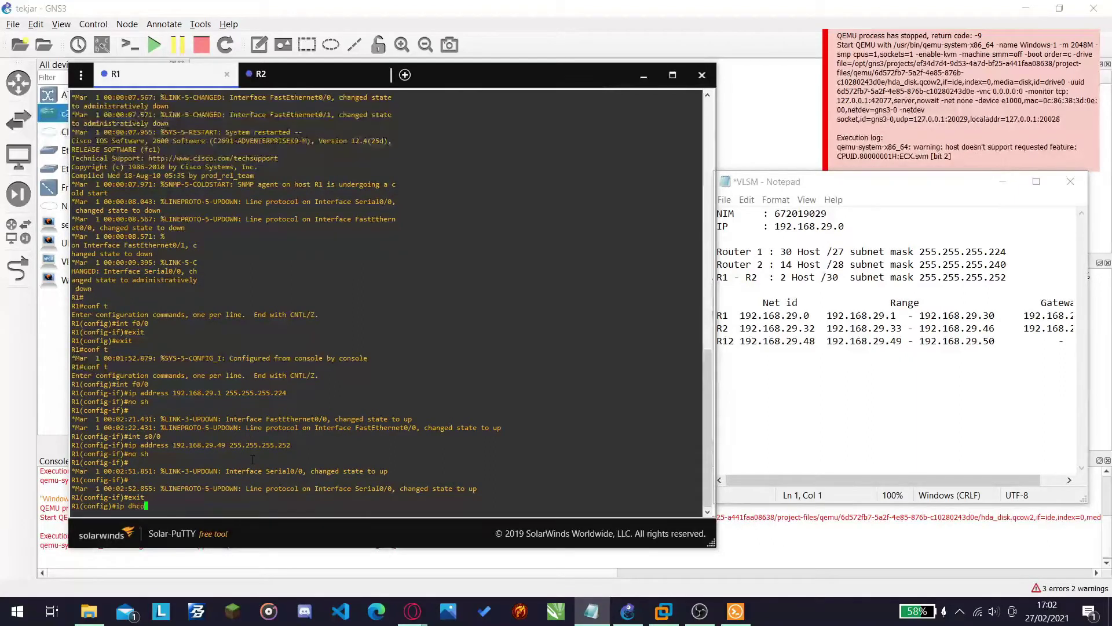
type(" pool R1")
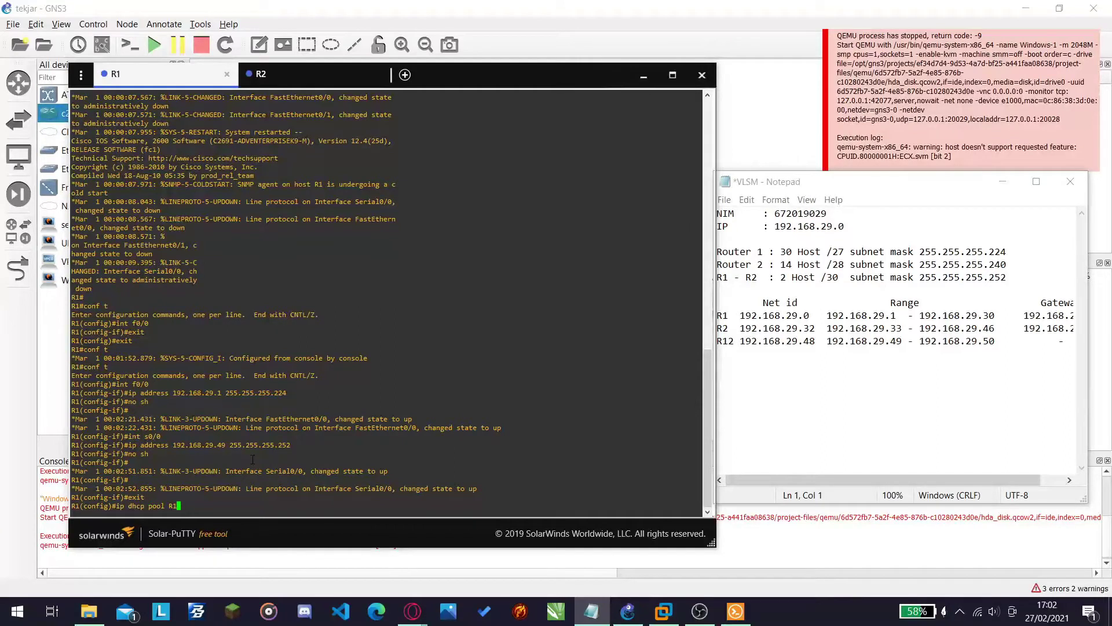
key("Return")
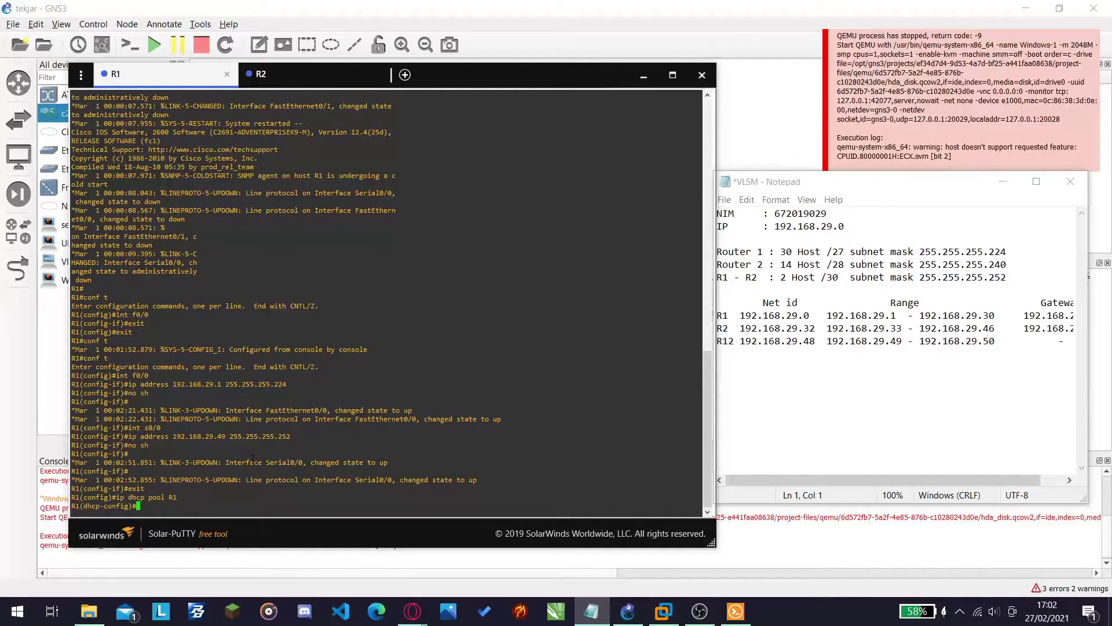
- Try to set the pool's network to 192.168.29.0 with mask 255.255.255.255.224
type("network 192.168.29.0 255.255.255.255.224")
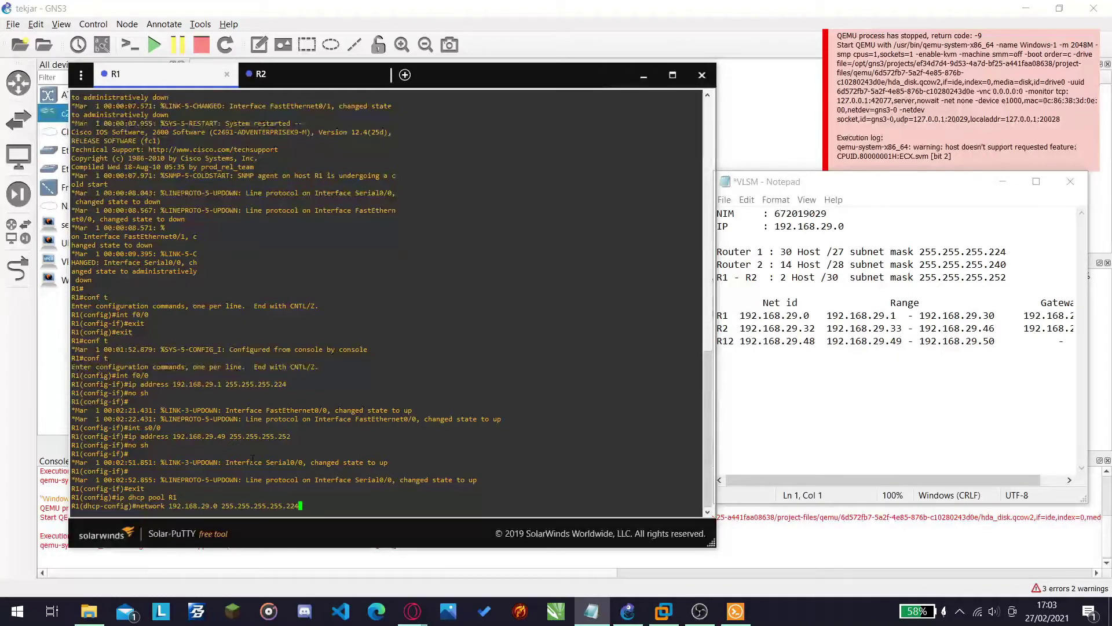
key("Return")
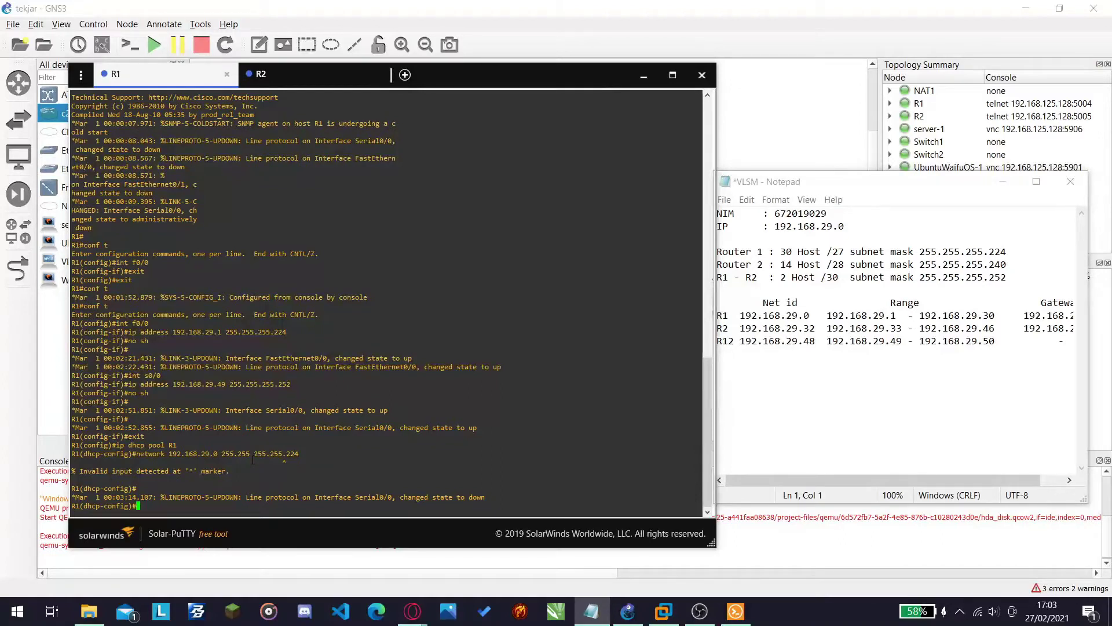
- Set the R1 pool's network to 192.168.29.0 with mask 255.255.255.224
type("network ")
type("192,")
key("BackSpace")
type(".168.29,")
type("0 255.")
type("255.255")
type(".224\\")
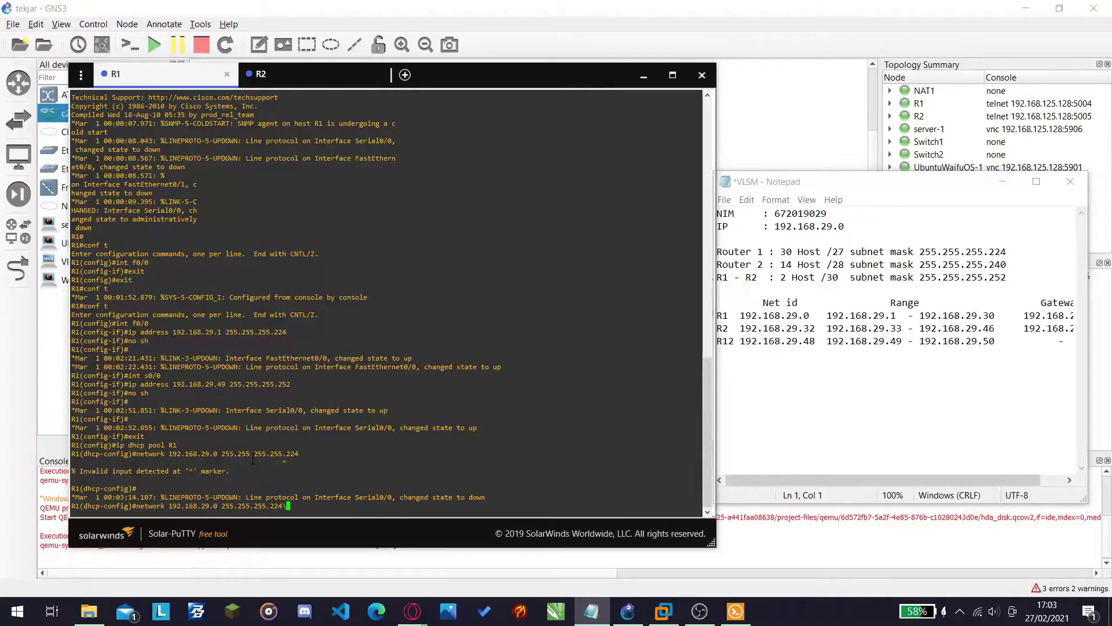
key("BackSpace")
key("Return")
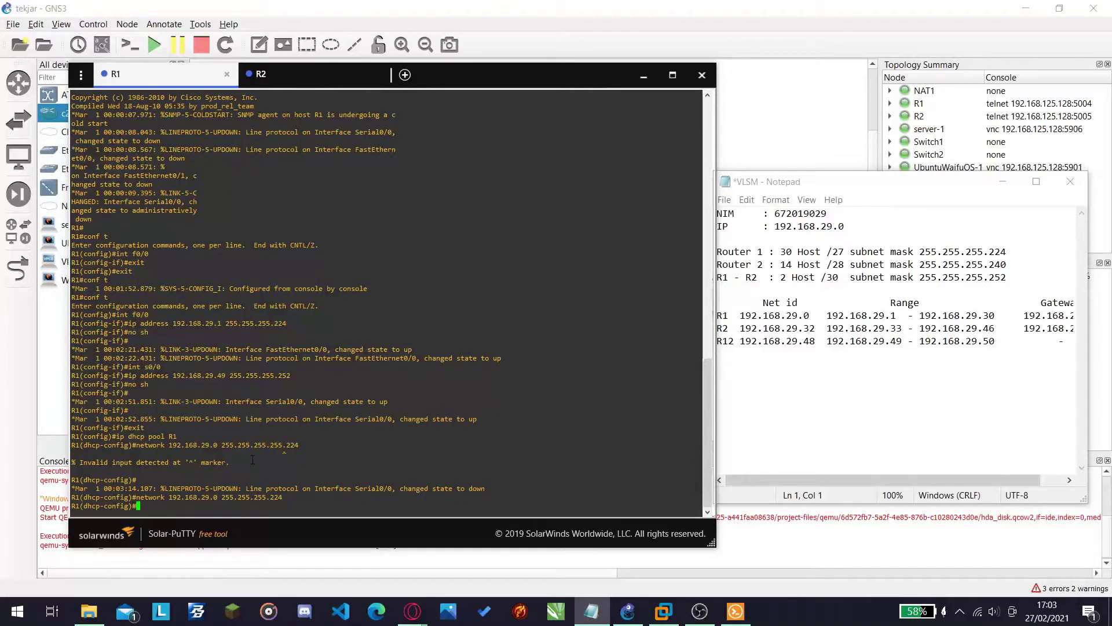
- Set the R1 pool's default router to 192.168.29.1
type("default-rouite")
key("BackSpace")
key("BackSpace")
key("BackSpace")
type("ter 192.168.29.1")
key("Return")
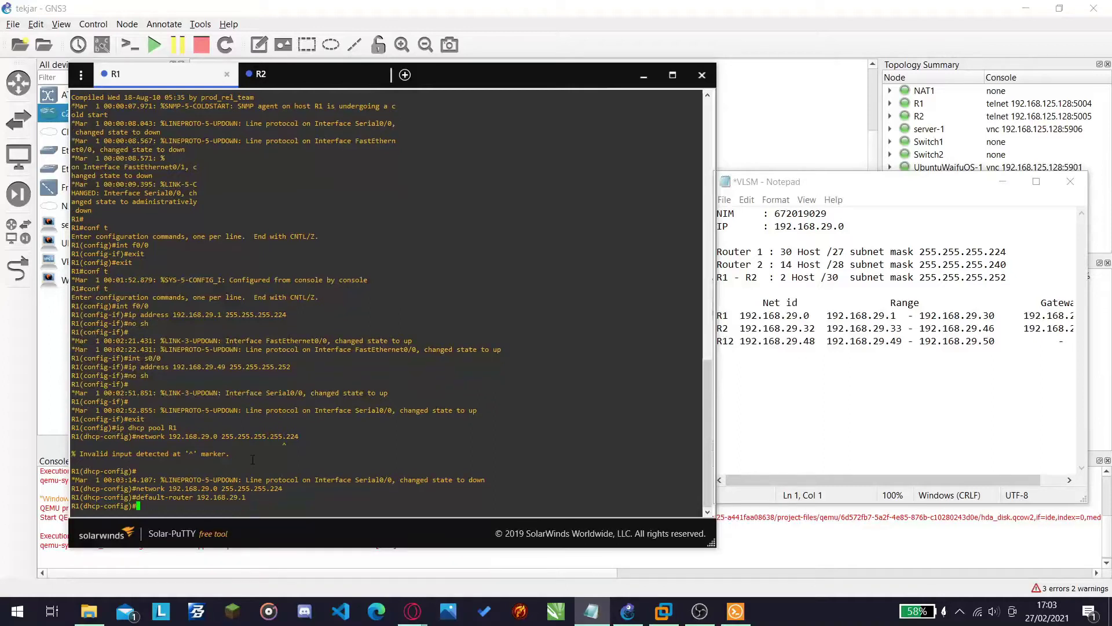
- Leave the DHCP pool configuration on router R1 and return to global configuration mode
type("ex")
type("it")
key("Return")
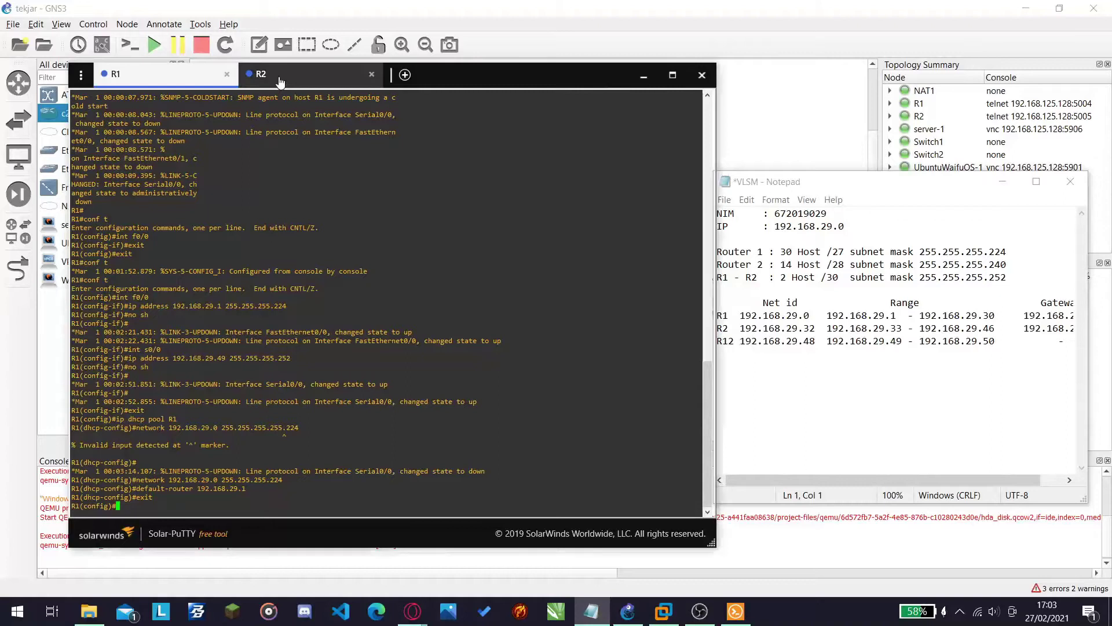
- Assign 192.168.29.33 with mask 255.255.255.240 to router R2's interface f0/0 and enable the interface
left_click(260, 74)
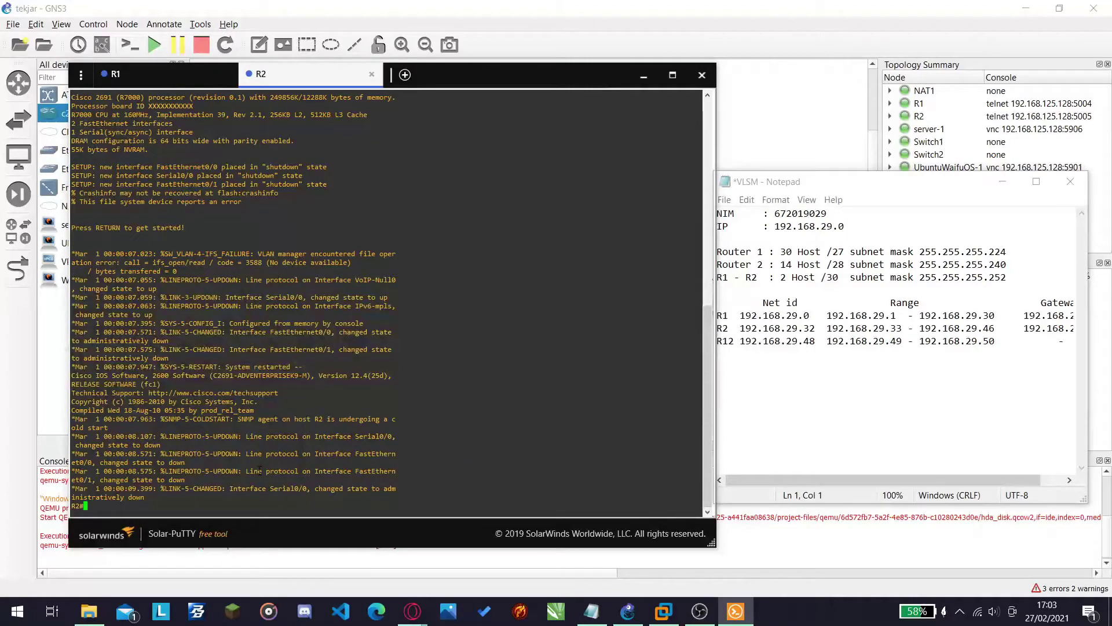
type("conf t")
key("Return")
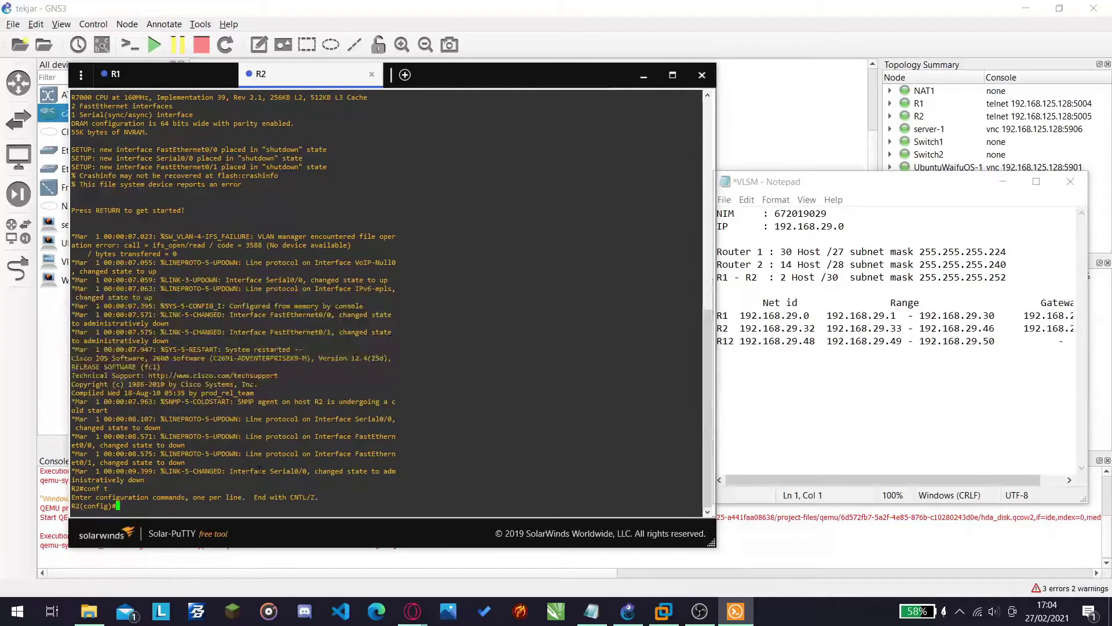
type("int f0/0")
key("Return")
type("ip")
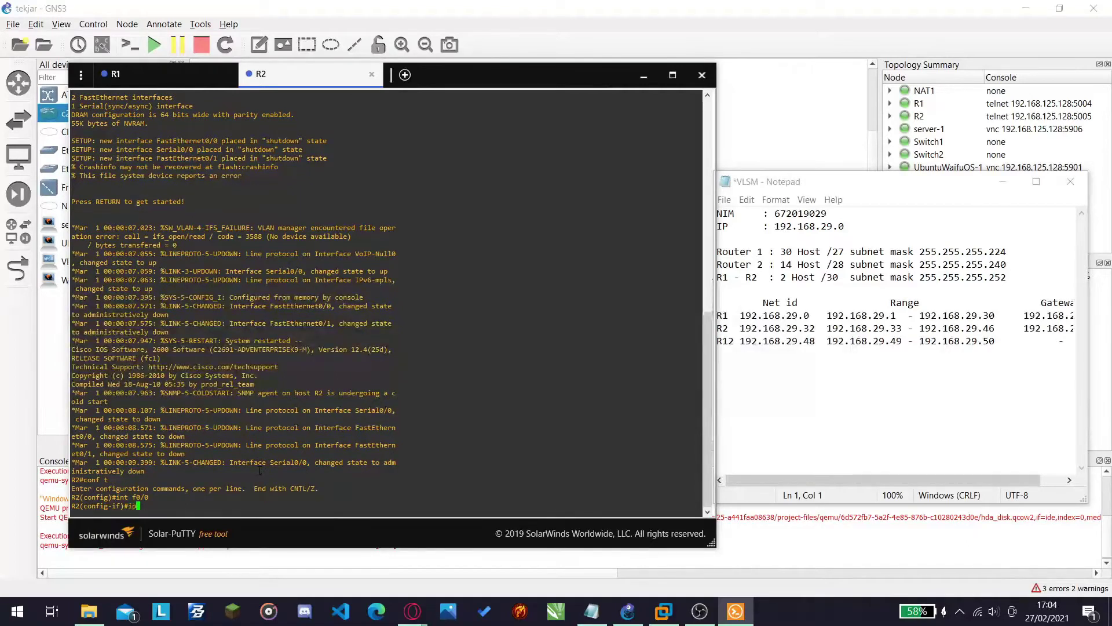
type(" address 192.168.29.33 255.255.255.240")
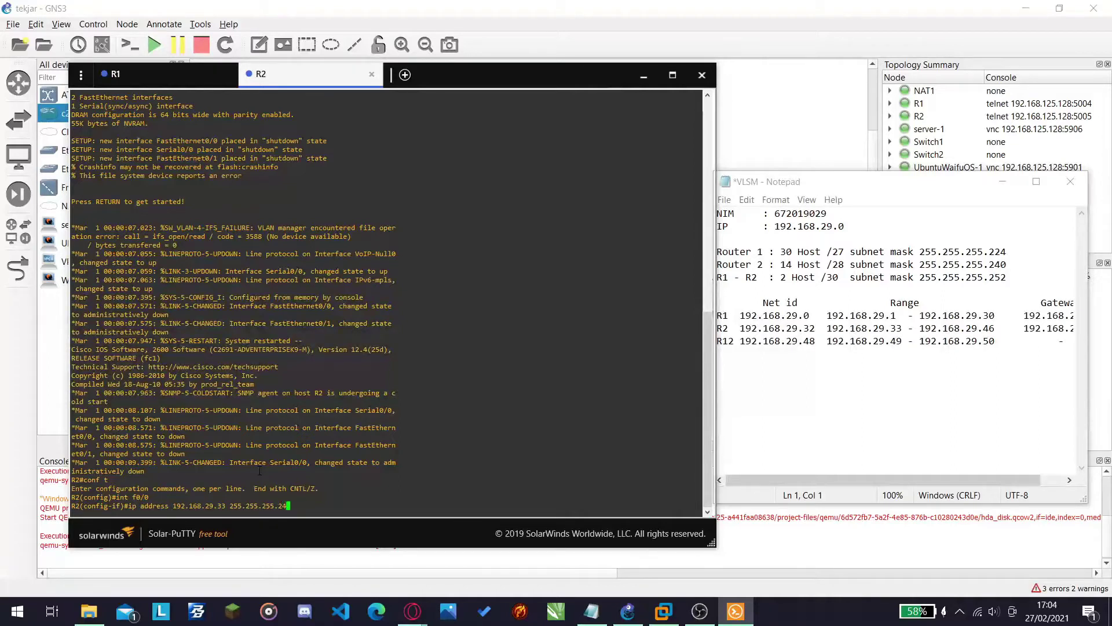
key("Return")
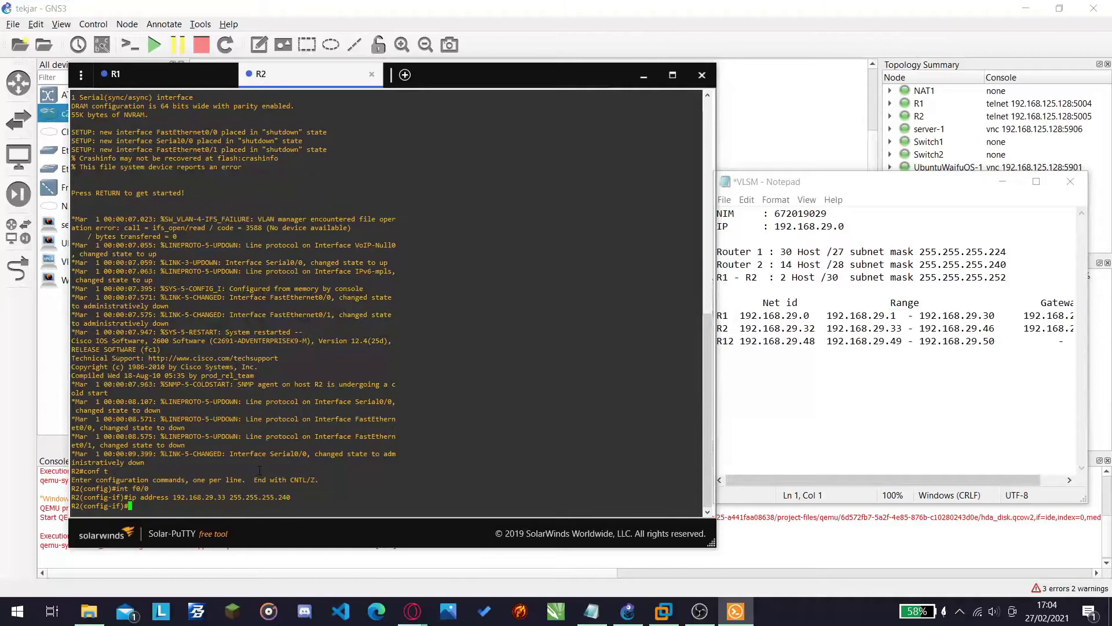
type("no sh")
key("Return")
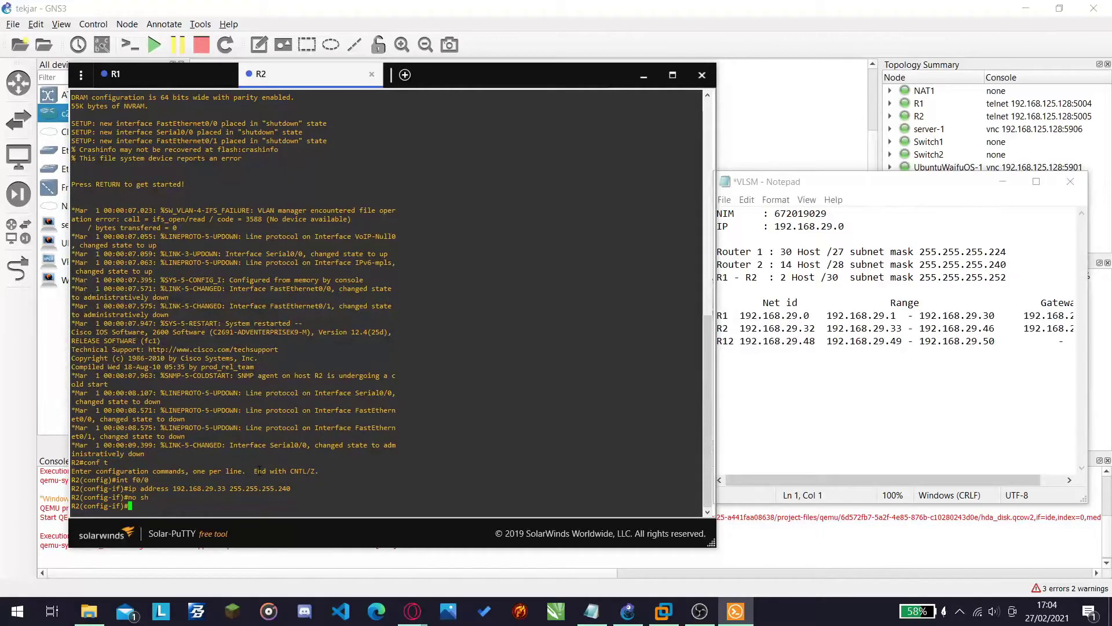
- Assign 192.168.29.50 with mask 255.255.255.252 to R2's interface s0/0, enable it, and return to global configuration mode
type("int s0/0")
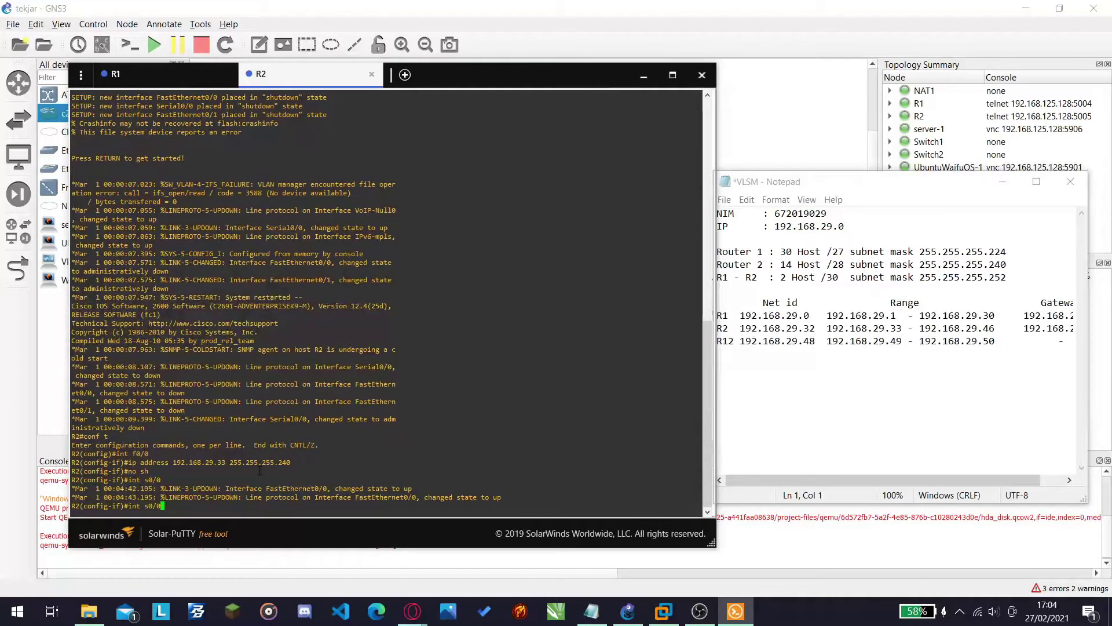
key("Return")
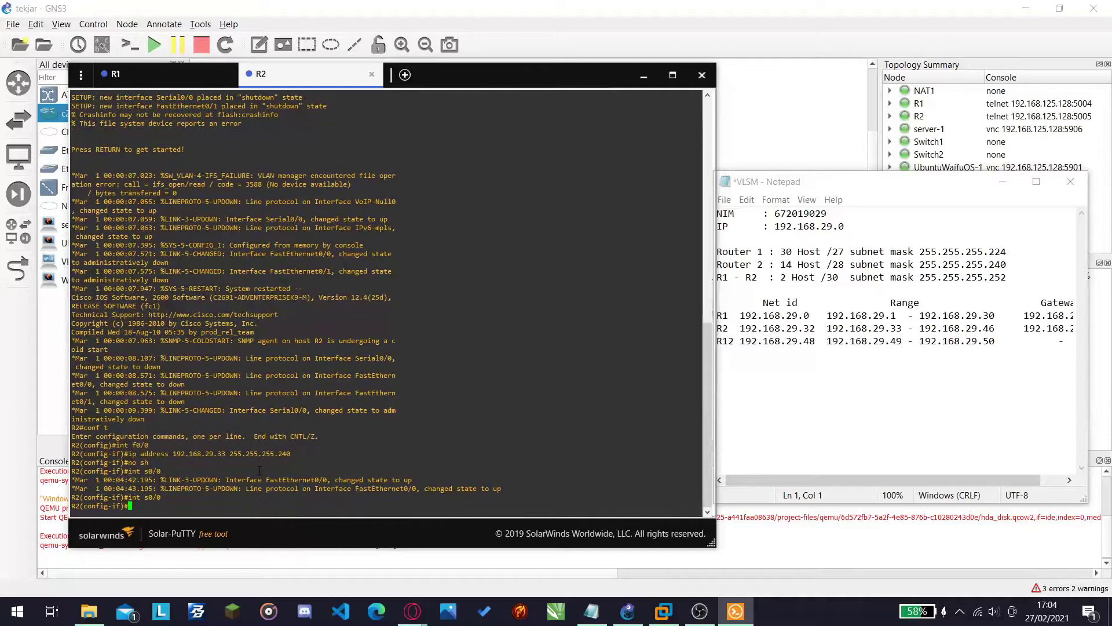
type("ip address 192.168.29.")
type("50 255.255.255.")
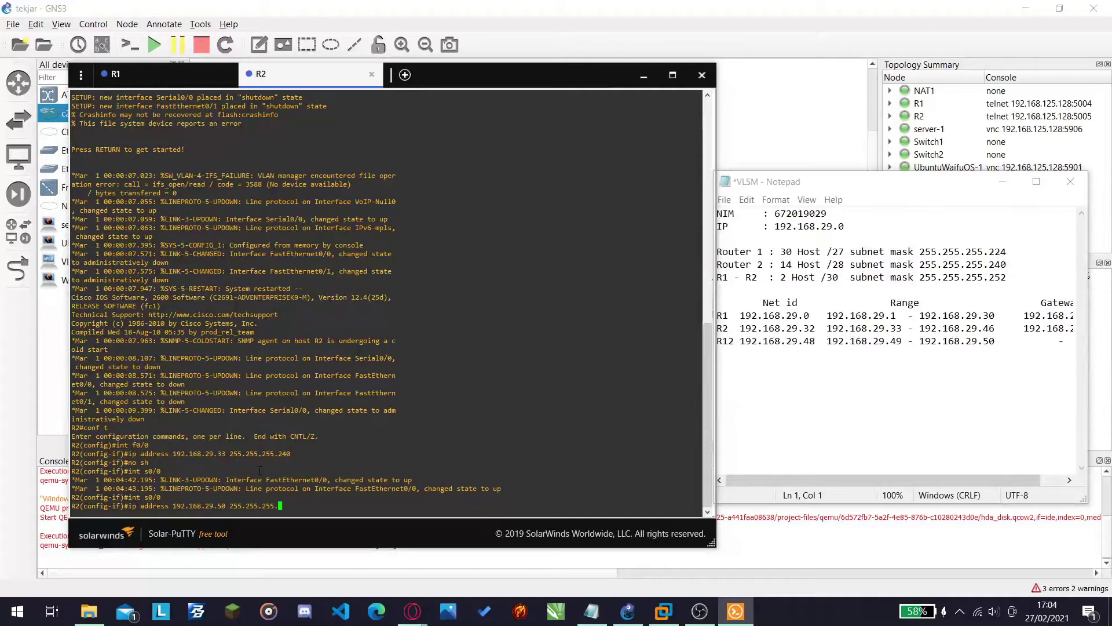
type("252")
key("Return")
type("no sh")
key("Return")
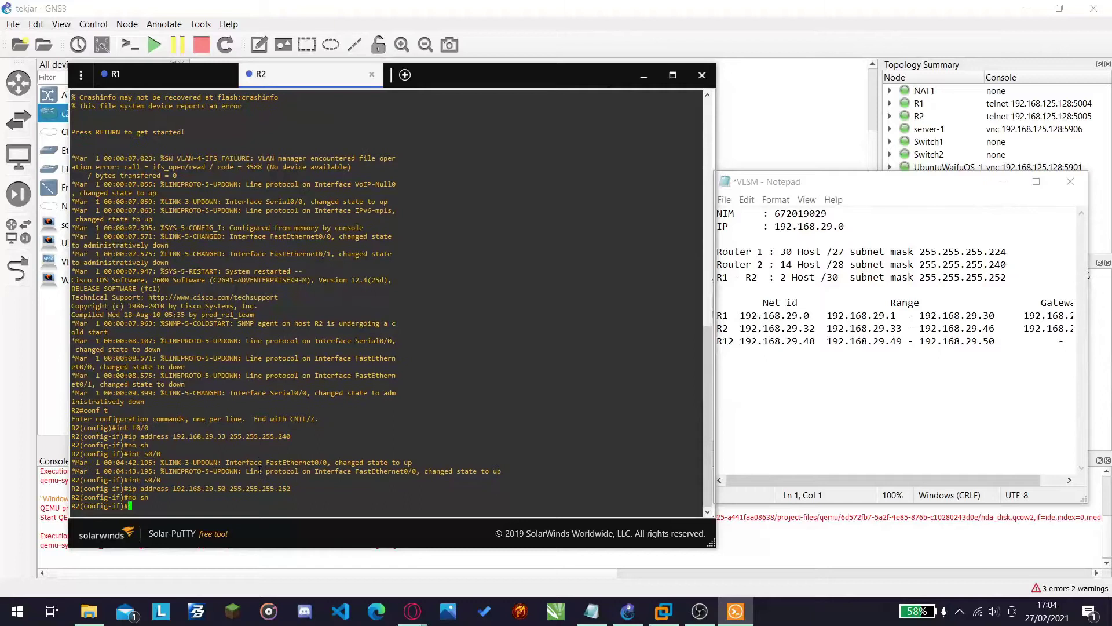
type("exit")
key("Return")
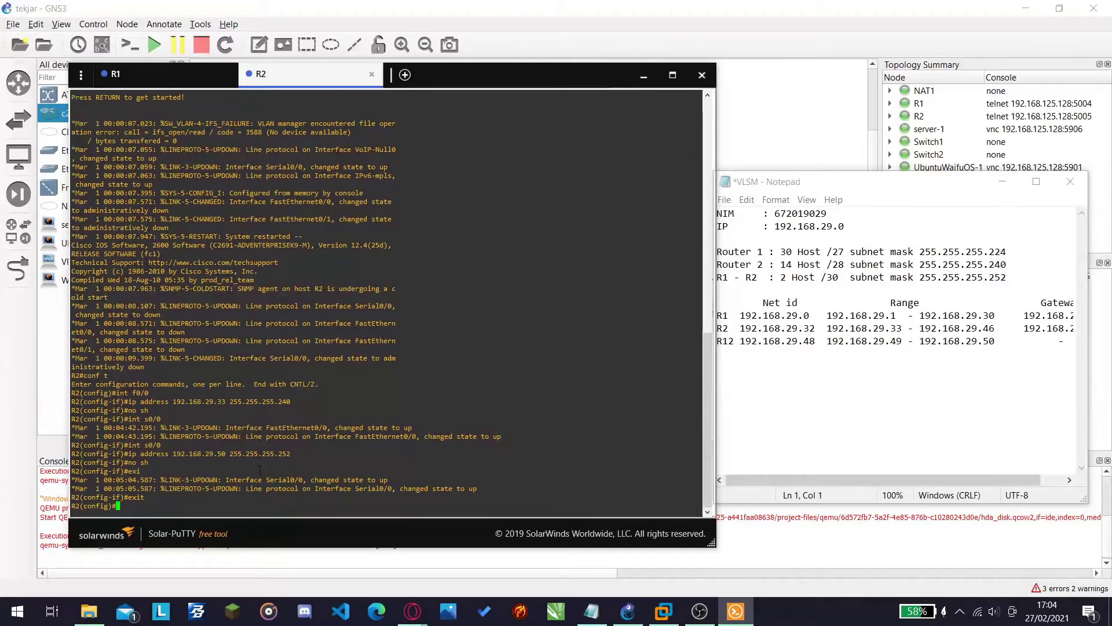
- Create a DHCP pool named R2 on router R2 for network 192.168.29.32 with mask 255.255.255.240
type("ip dhcp pool R2")
key("Return")
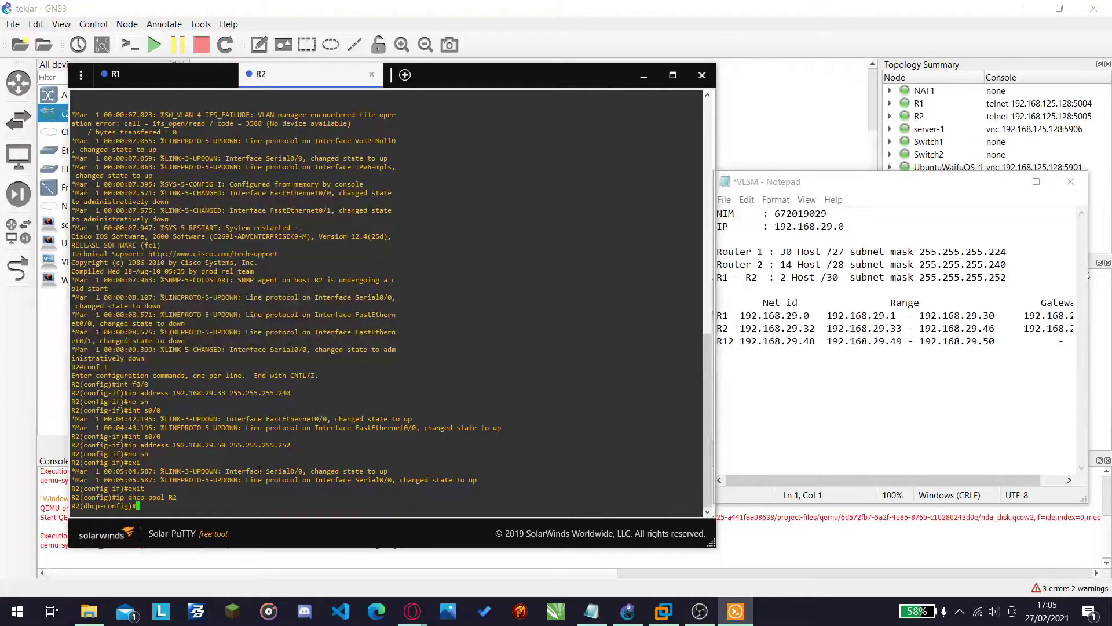
type("network 192.168.29.32 255")
key("BackSpace")
type(".255.255.240")
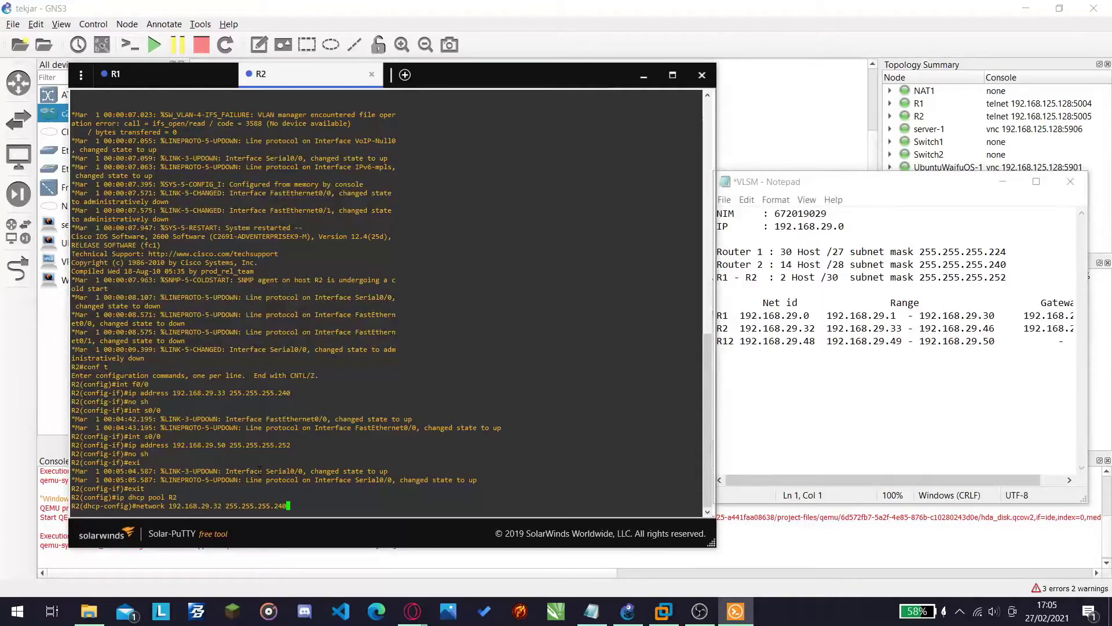
key("Return")
- Set the R2 pool's default router to 192.168.29.33 and leave the pool configuration
type("default-router")
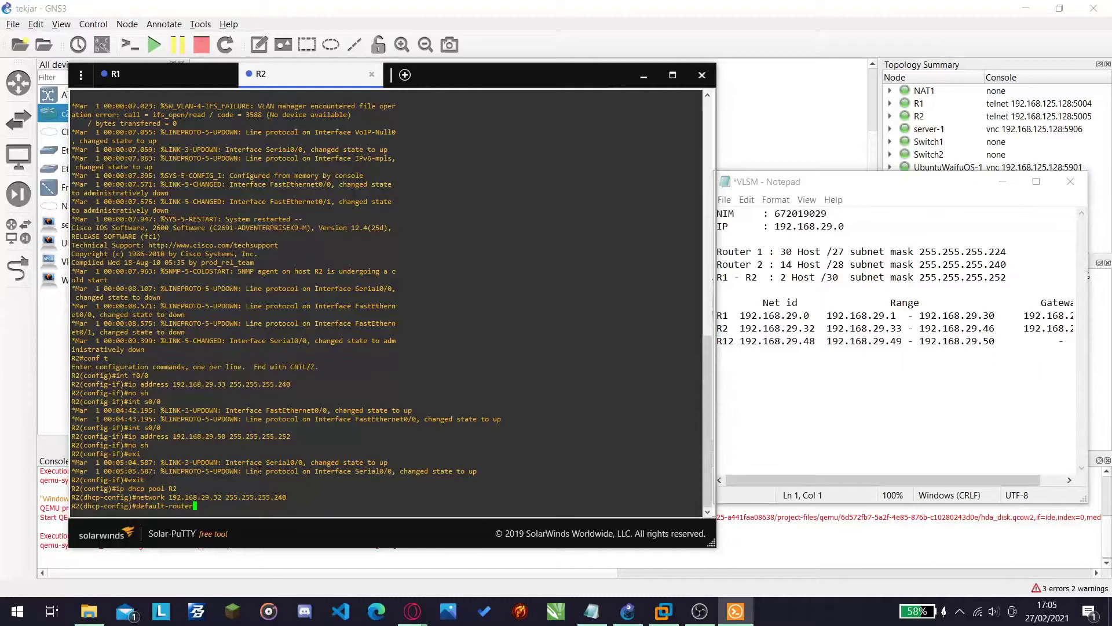
type(" 192.168.29.33")
key("Return")
type("exit")
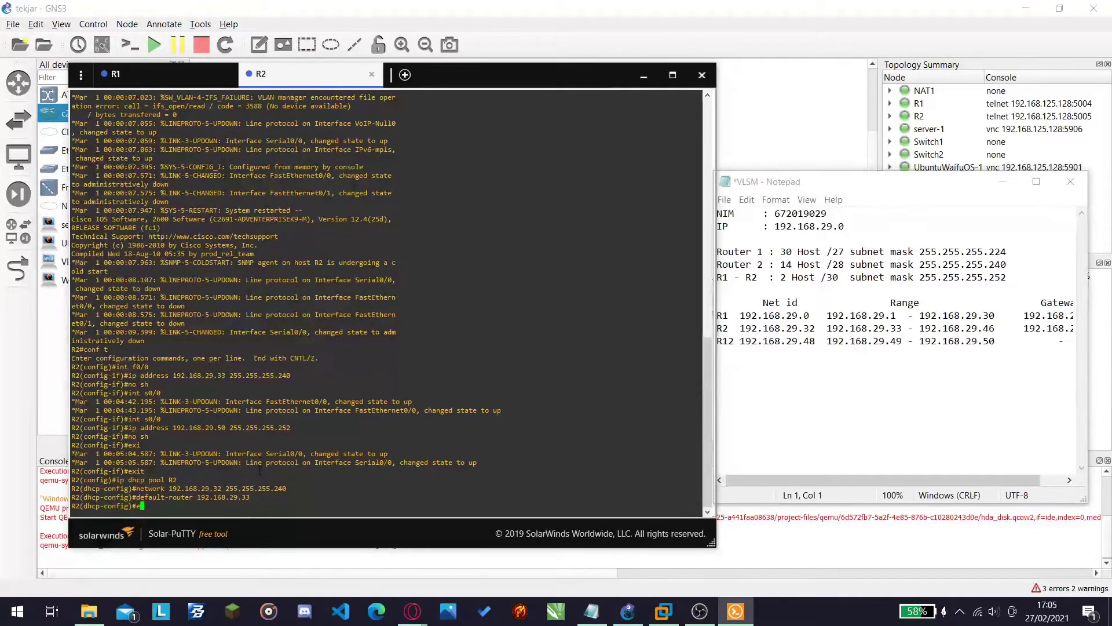
key("Return")
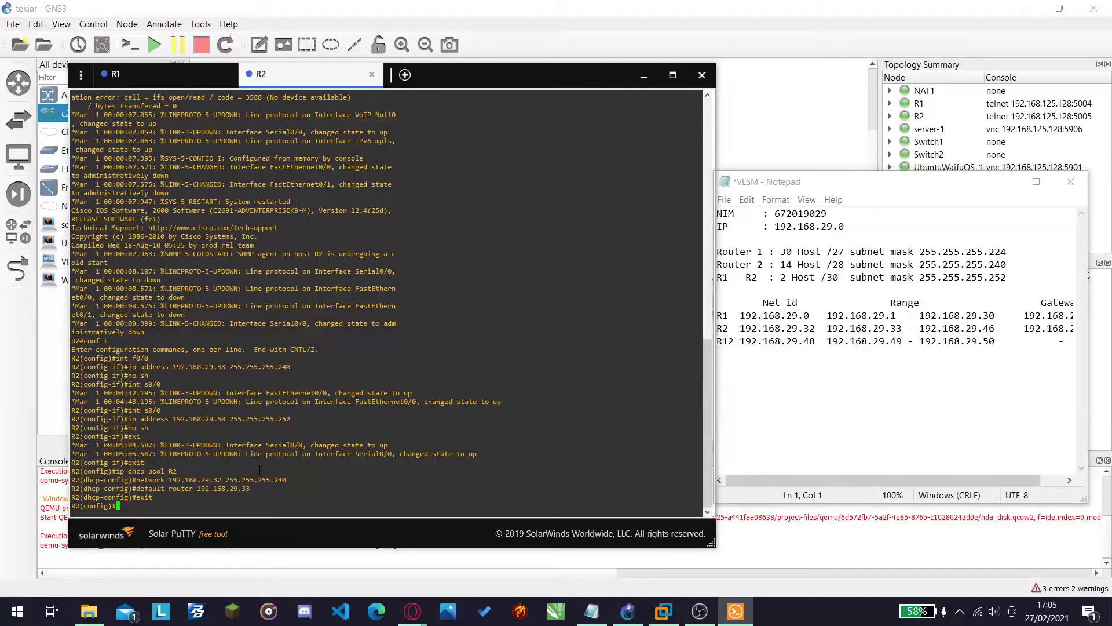
- Add a static route on R2 to network 192.168.29.0 with mask 255.255.255.224 via 192.168.29.49
type("ip route 192.168.29.0 255.255.255.22")
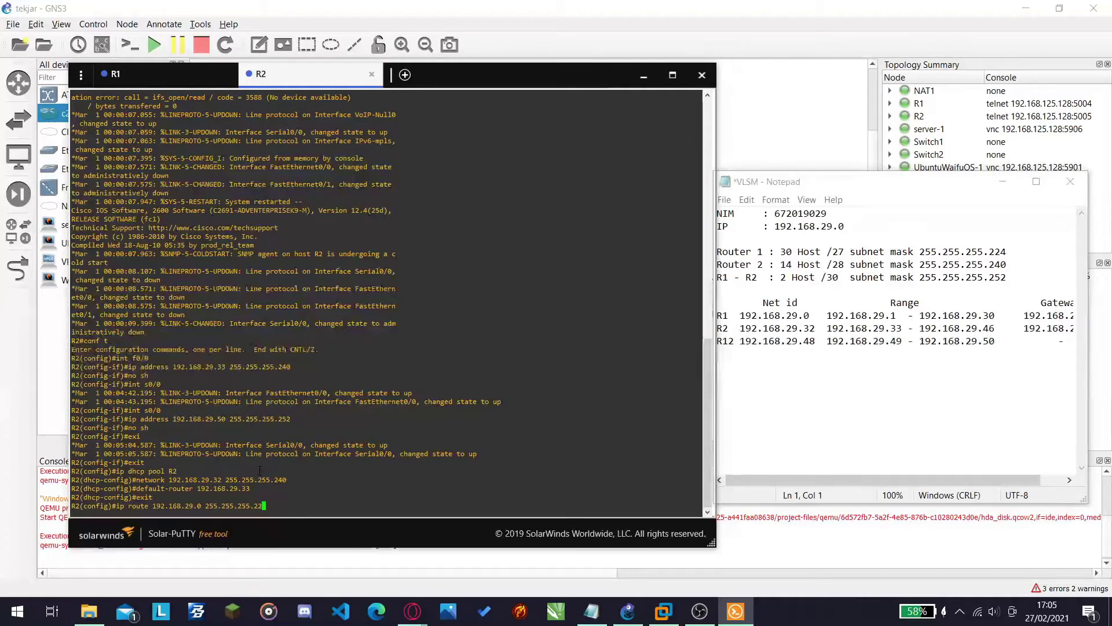
type("4 192")
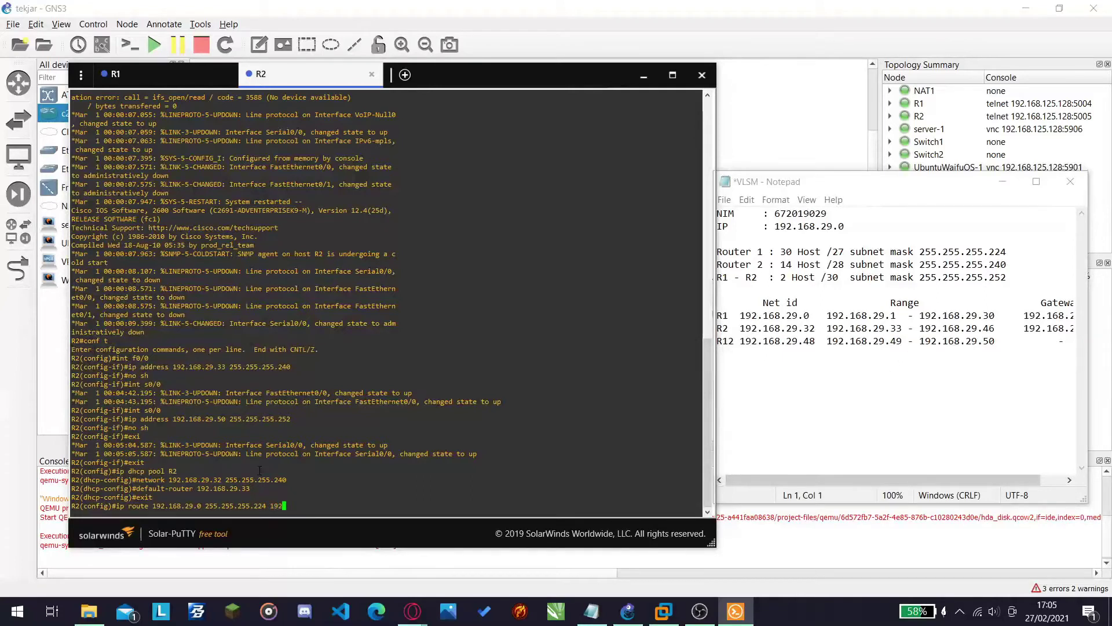
type(".168.29.49")
key("Return")
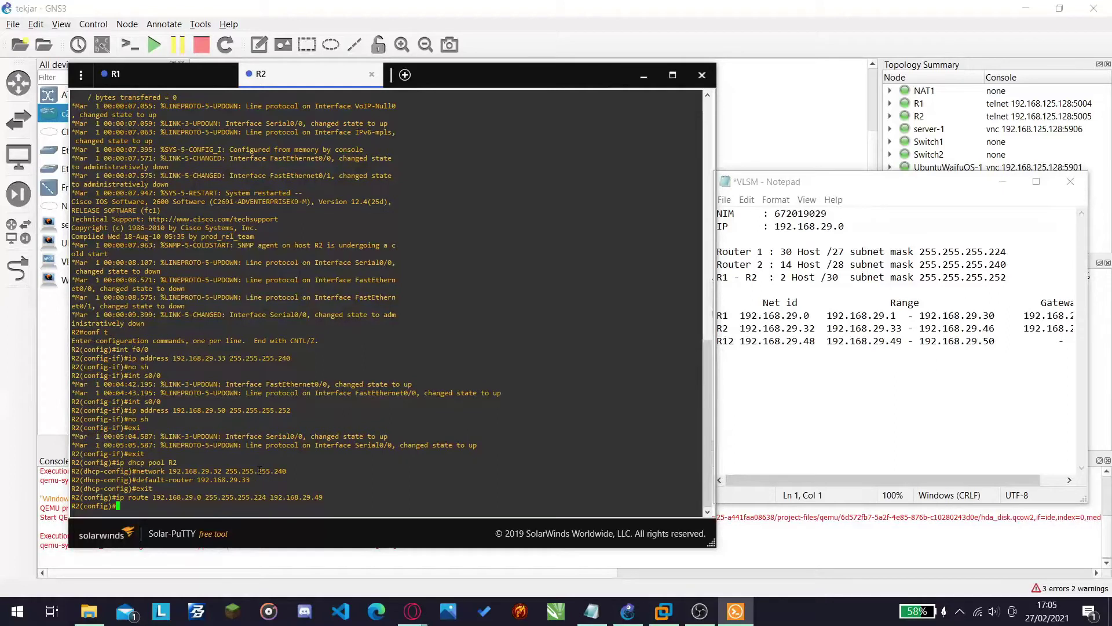
- Leave configuration mode on R2 and ping 192.168.29.0 to test the route to R1's network
type("exit")
key("Return")
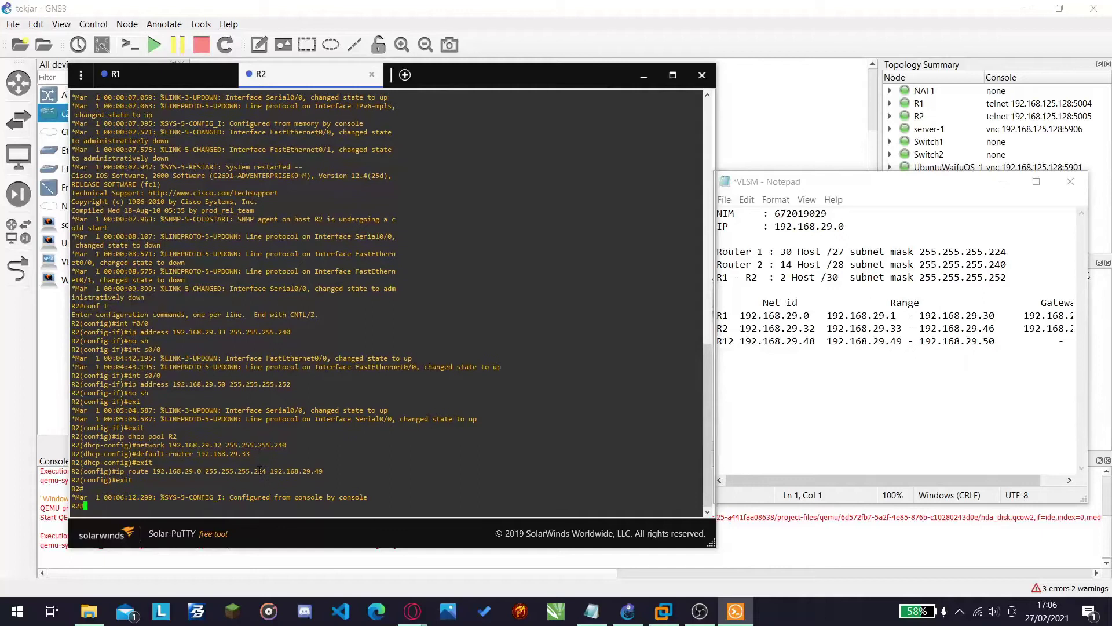
type("ping 192.168.29.0")
key("Return")
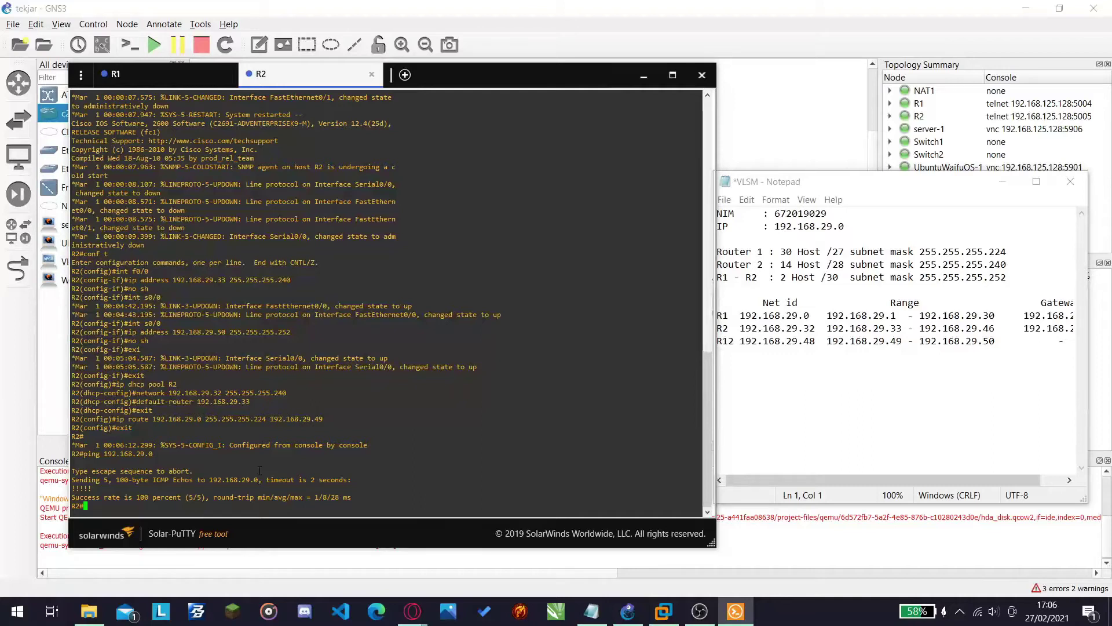
- Add a static route on R1 to network 192.168.29.32 with mask 255.255.255.240 via 192.168.29.50
left_click(116, 74)
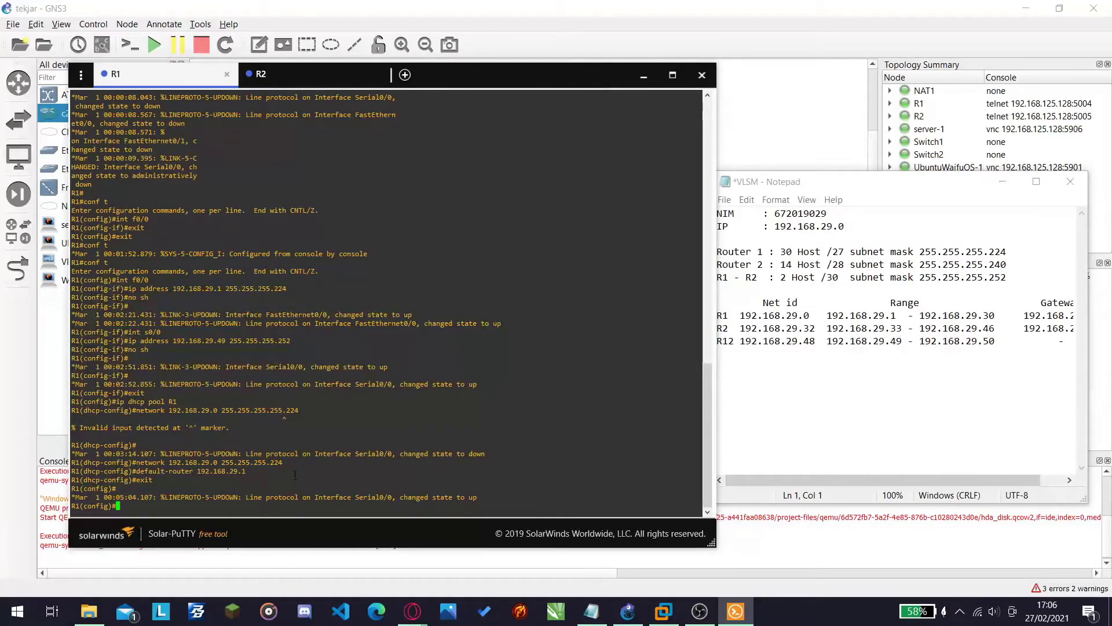
type("ip route 192.168.29.32 255.255.255.240 192.")
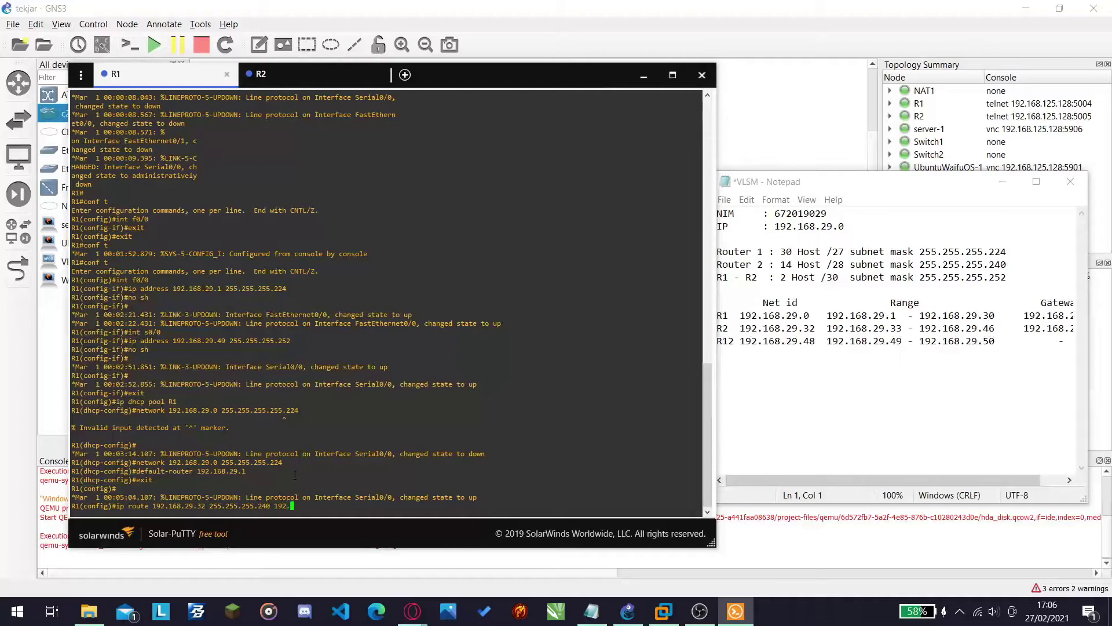
type("168.29.50")
key("Return")
- Leave configuration mode on R1 and ping 192.168.29.32 to test the route to R2's network
type("exit")
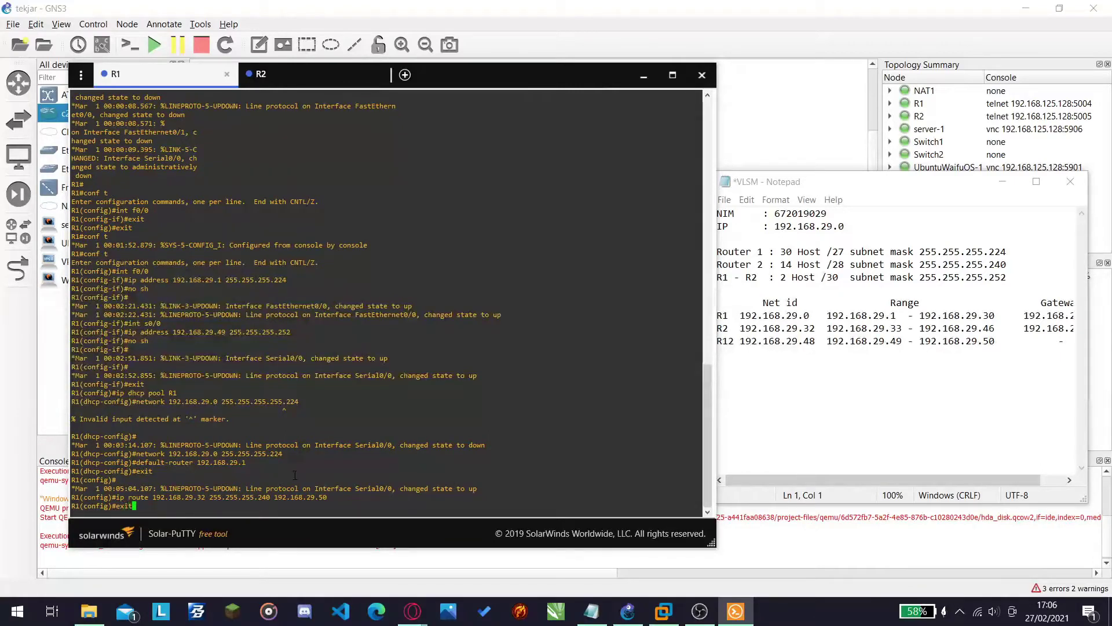
key("Return")
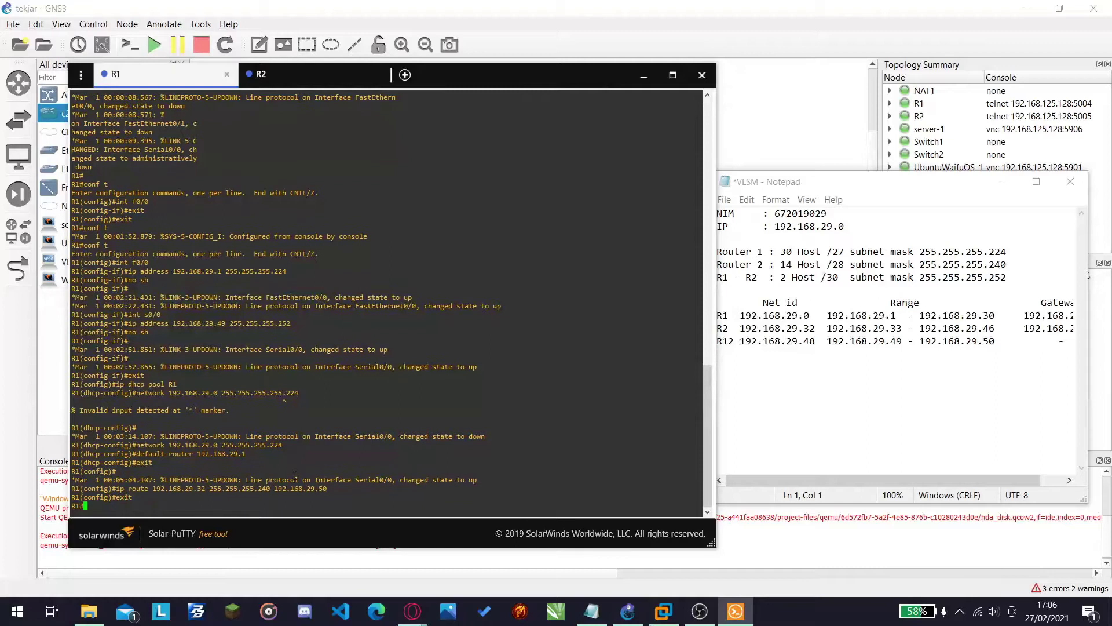
type("ping ")
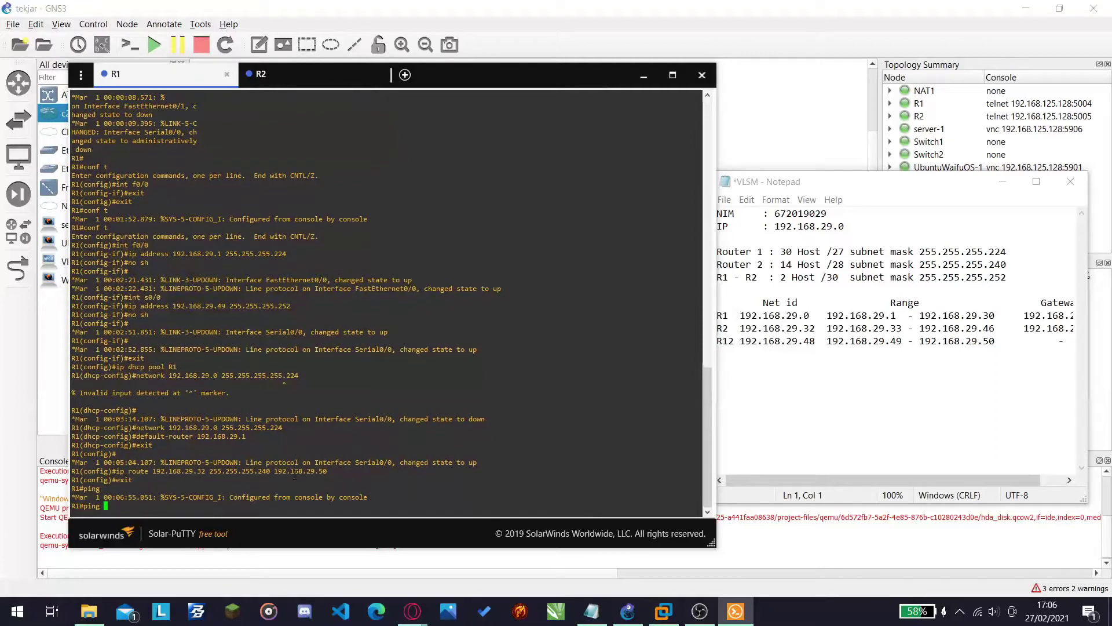
type("192.168.29.32")
key("Return")
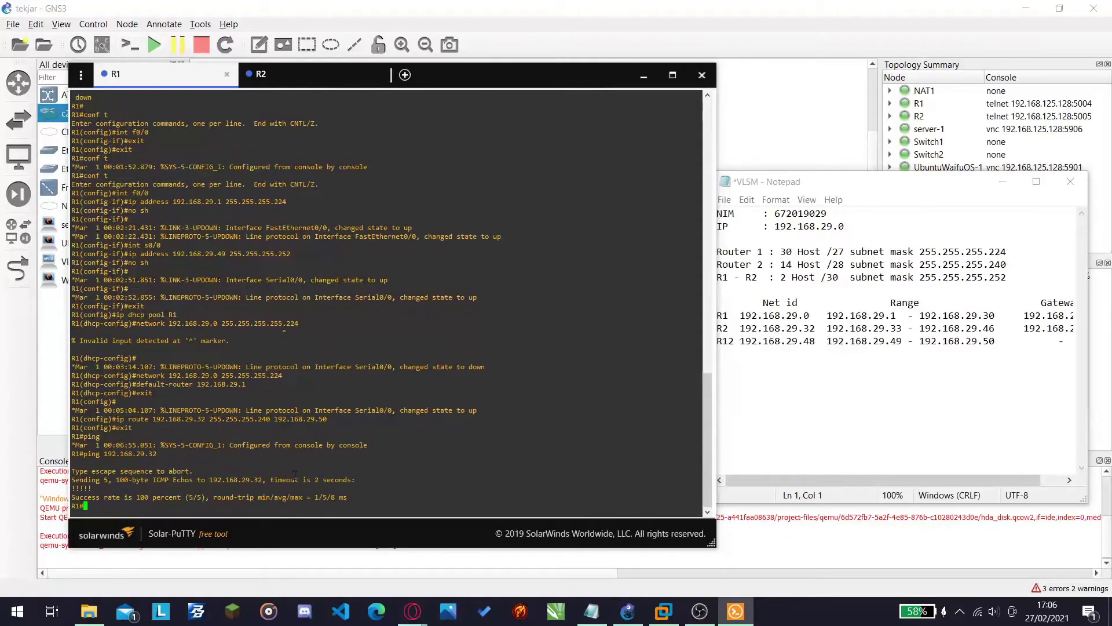
- Close the console window of both routers and minimize the VLSM notes to reveal the topology
left_click(293, 74)
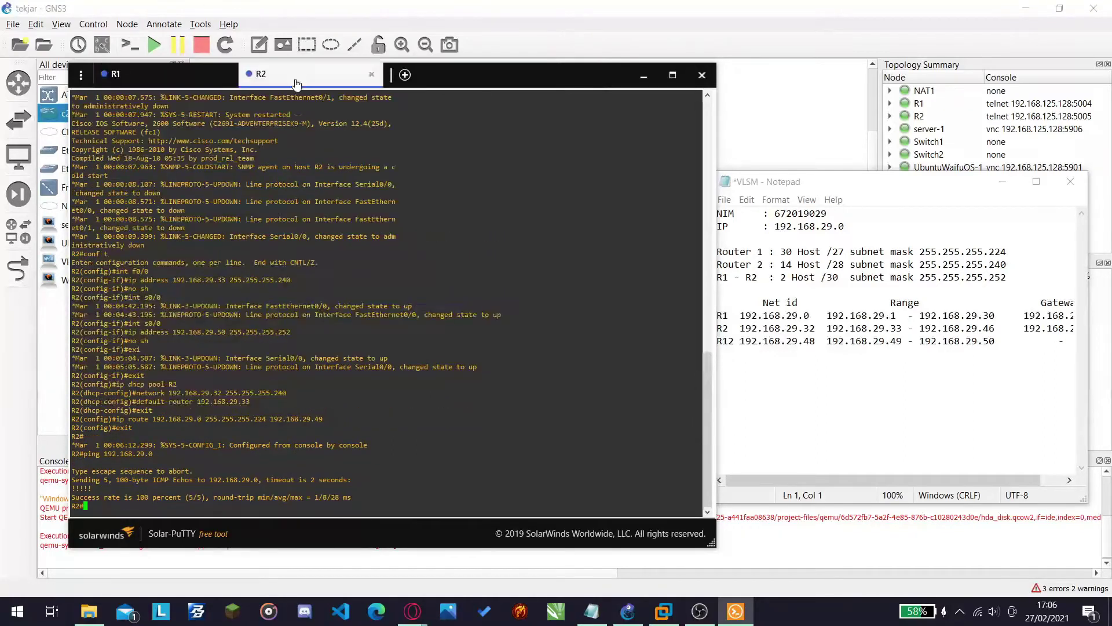
left_click(174, 78)
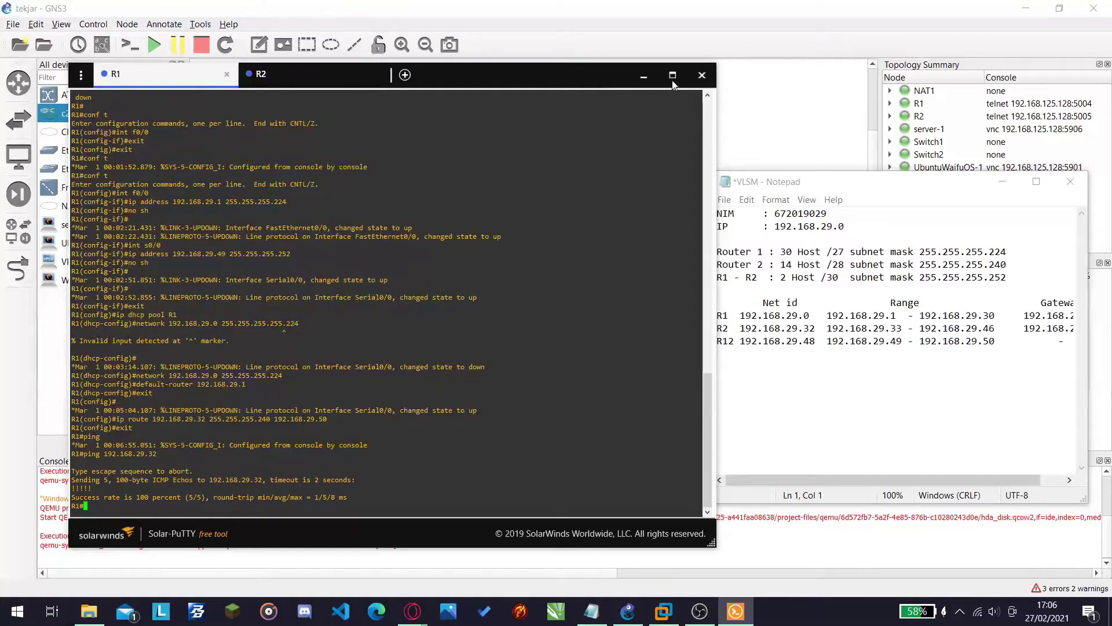
left_click(703, 76)
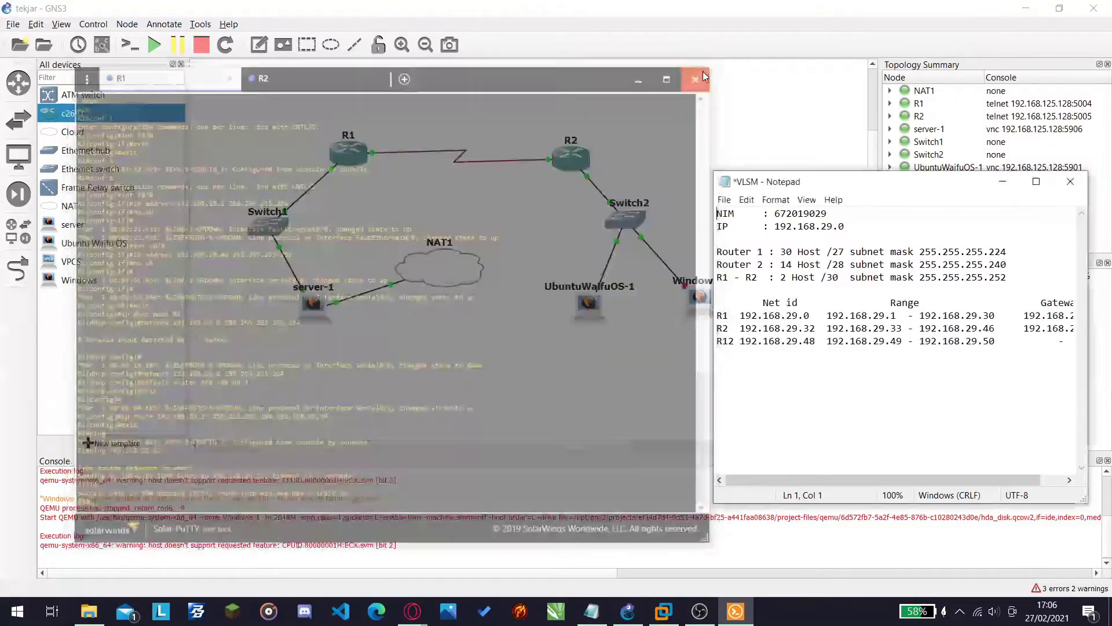
left_click(999, 186)
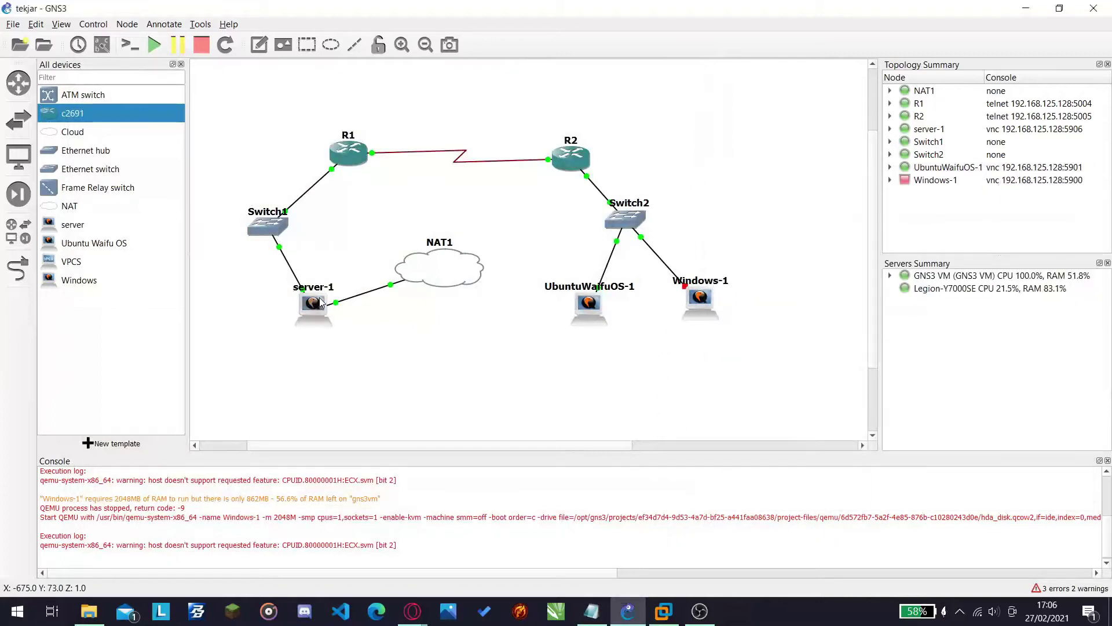
- Open the console of the server-1 node and show it full screen
mouse_move(321, 302)
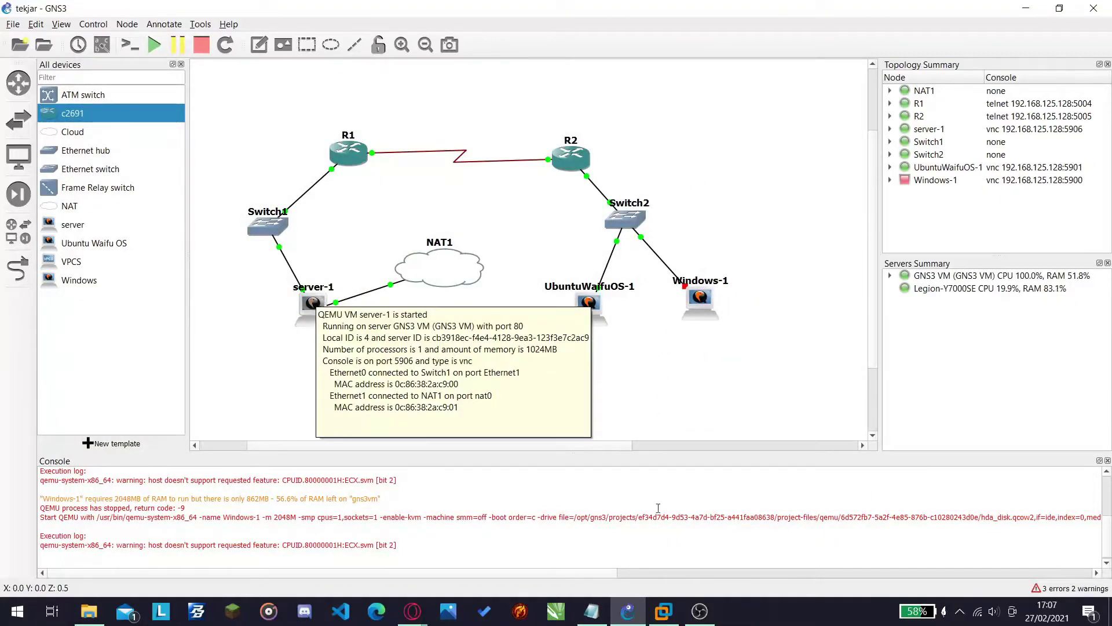
right_click(323, 309)
left_click(365, 335)
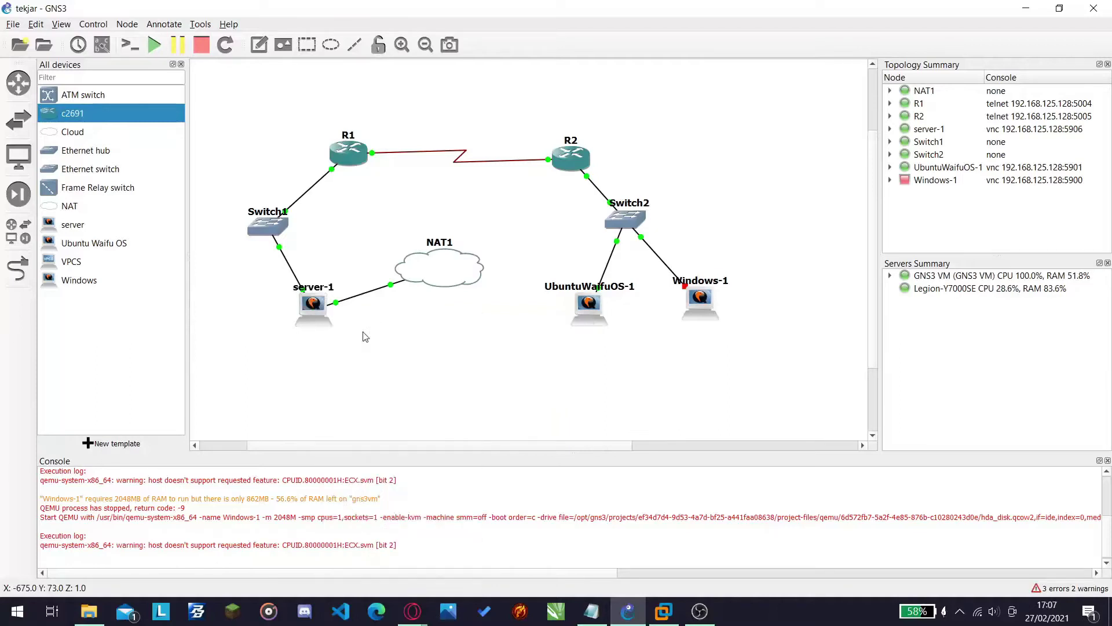
double_click(600, 9)
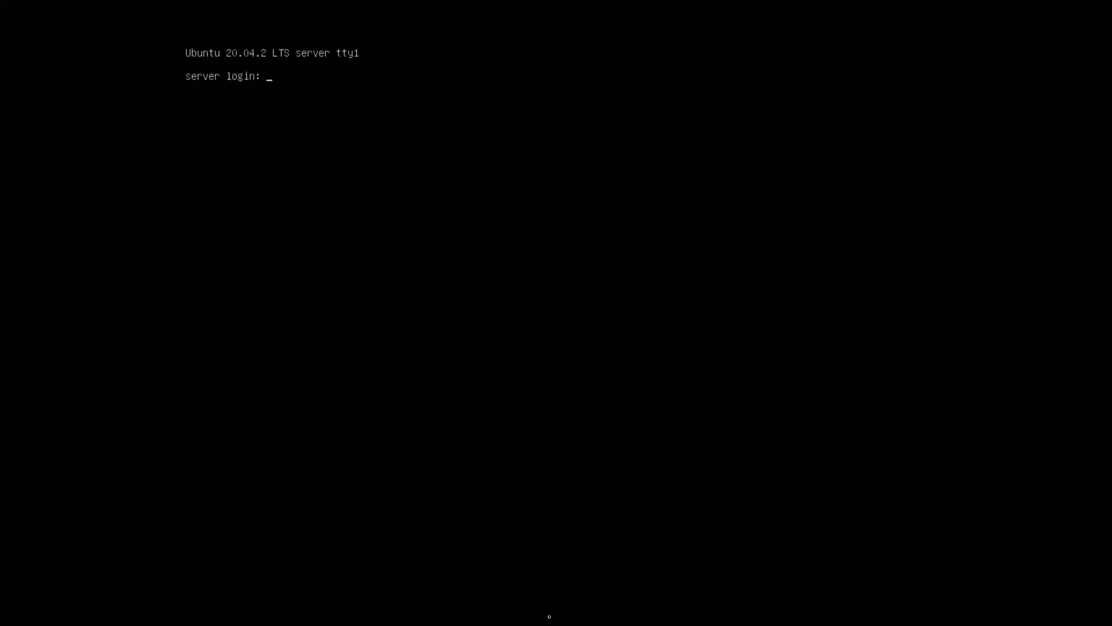
- Log in to the Ubuntu server with the account's username and password
type("joni")
key("Return")
type("j")
key("Return")
type("j")
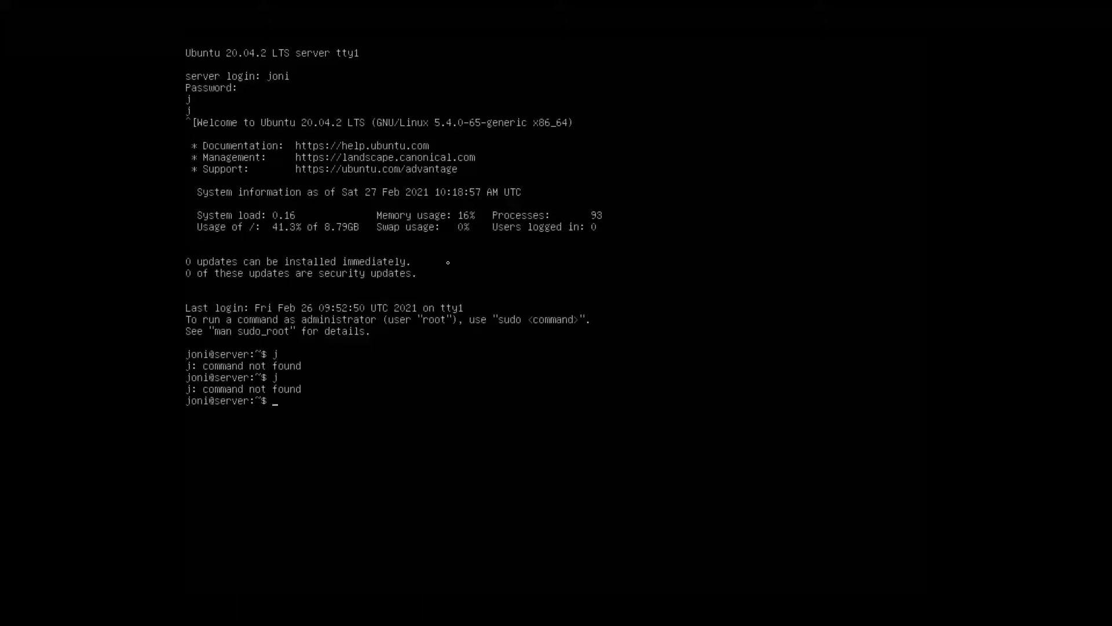
- Leave the full-screen console and review the RAM in the general settings of server-1's node configuration
key("ctrl+alt+shift+f")
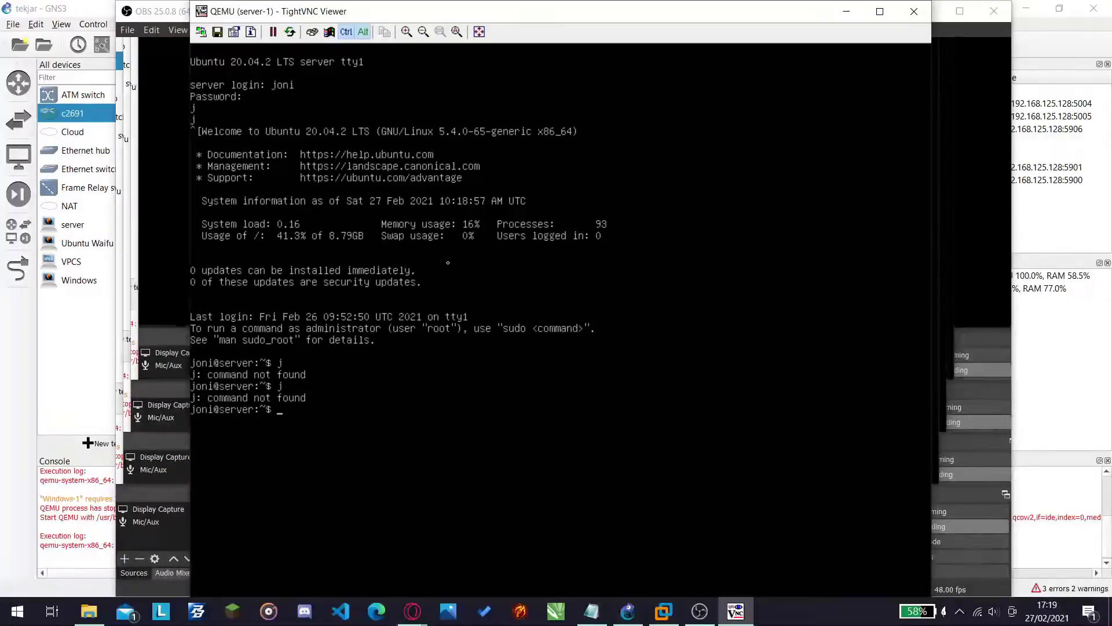
left_click(72, 373)
right_click(307, 310)
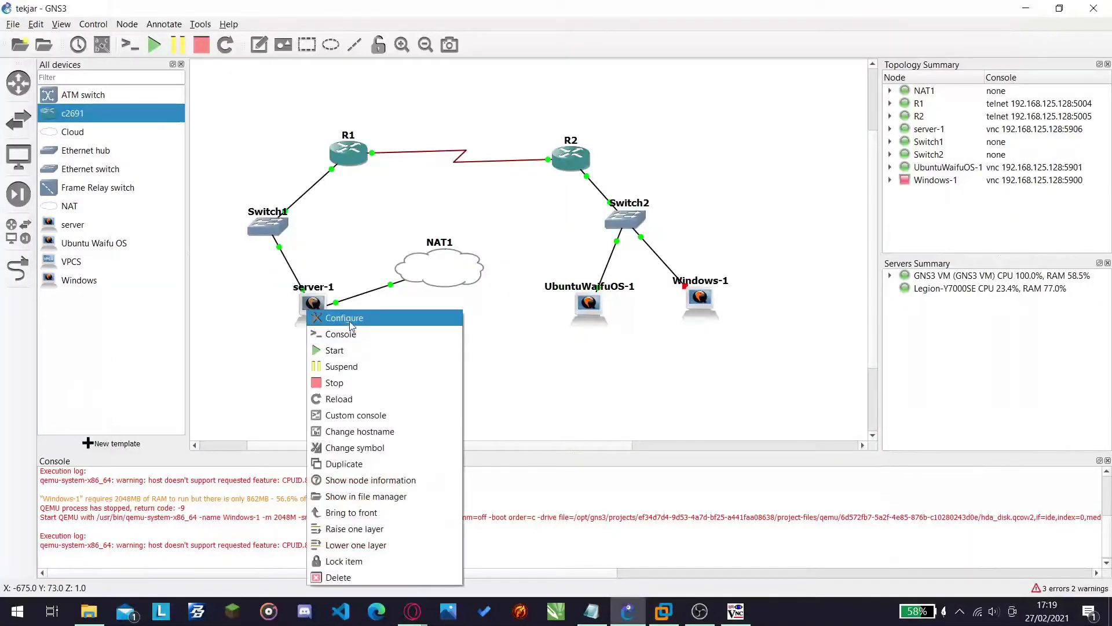
left_click(325, 317)
left_click(458, 224)
left_click(492, 224)
left_click(463, 224)
left_click(430, 224)
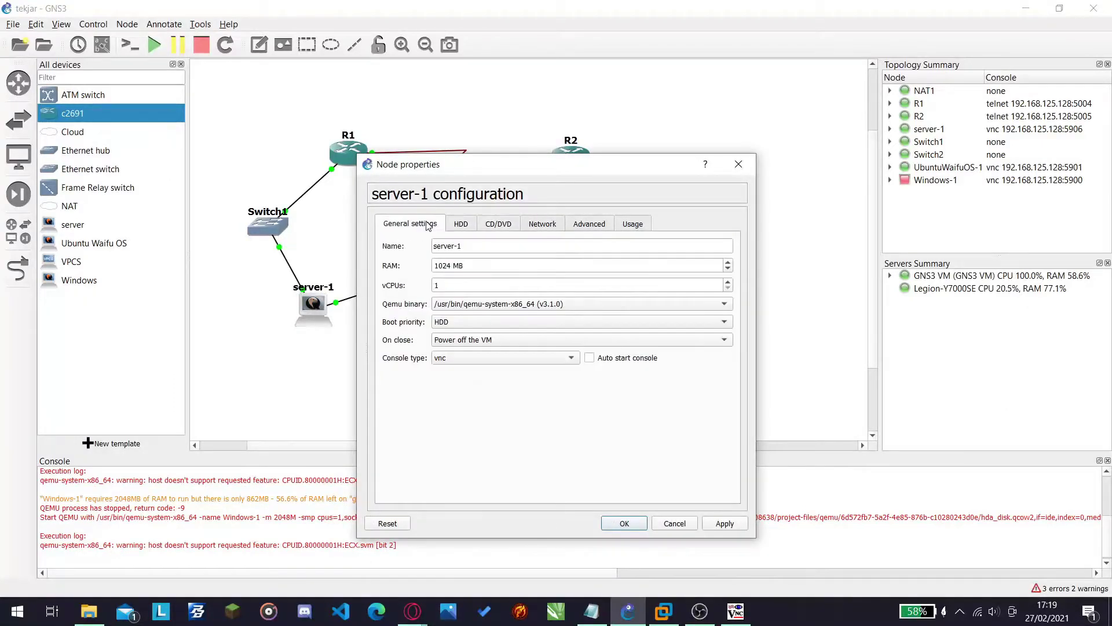
double_click(449, 268)
double_click(448, 266)
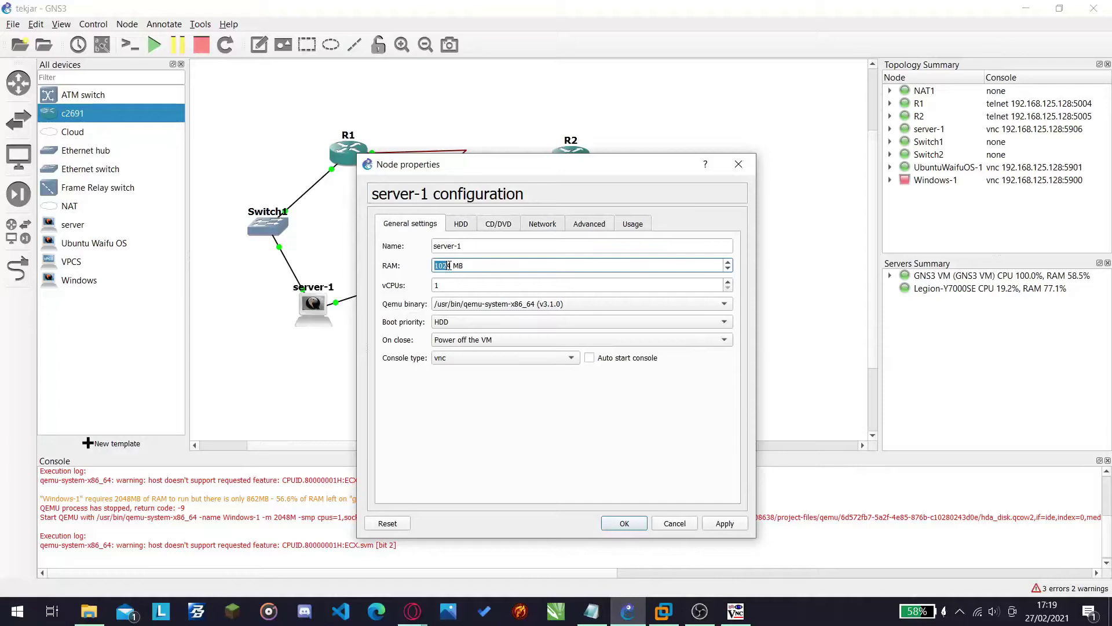
left_click(455, 266)
left_click(624, 524)
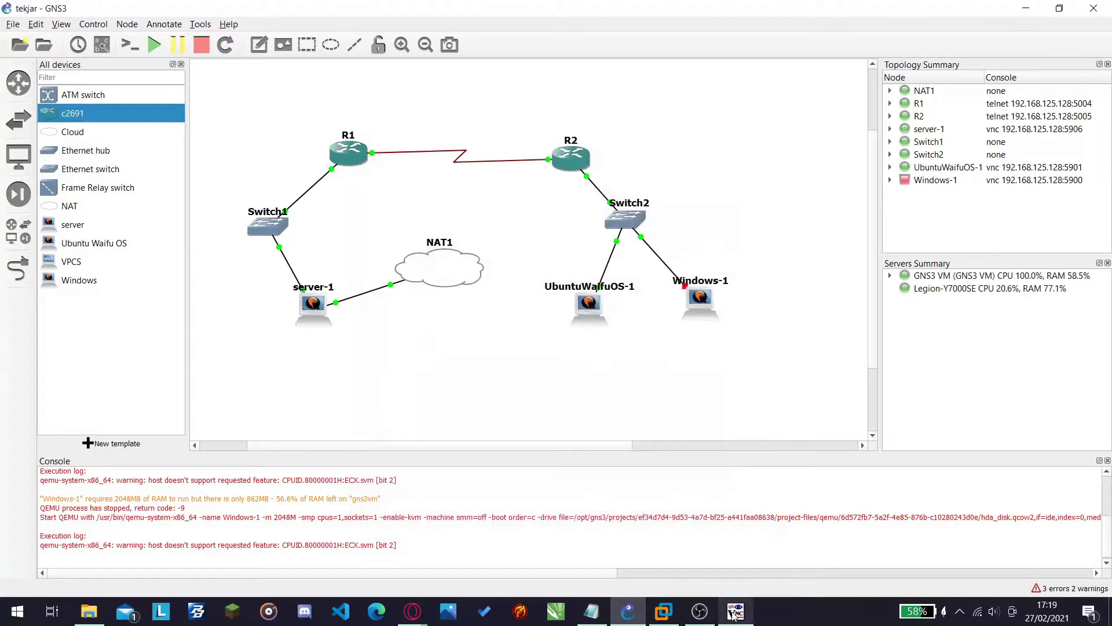
- Bring back the server-1 console and show it full screen
left_click(736, 611)
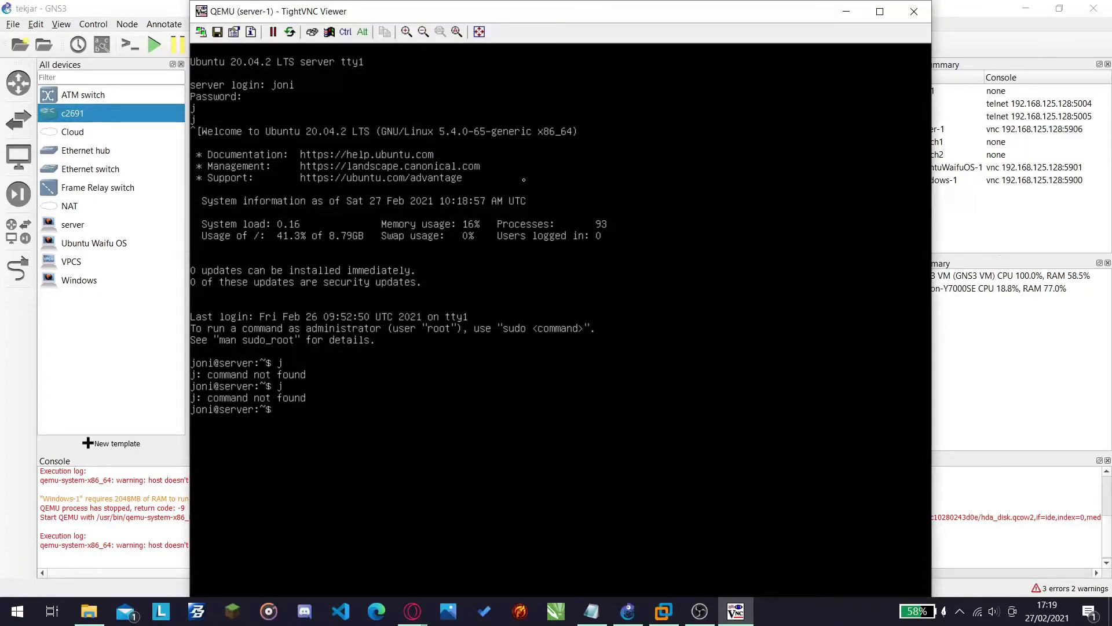
right_click(503, 8)
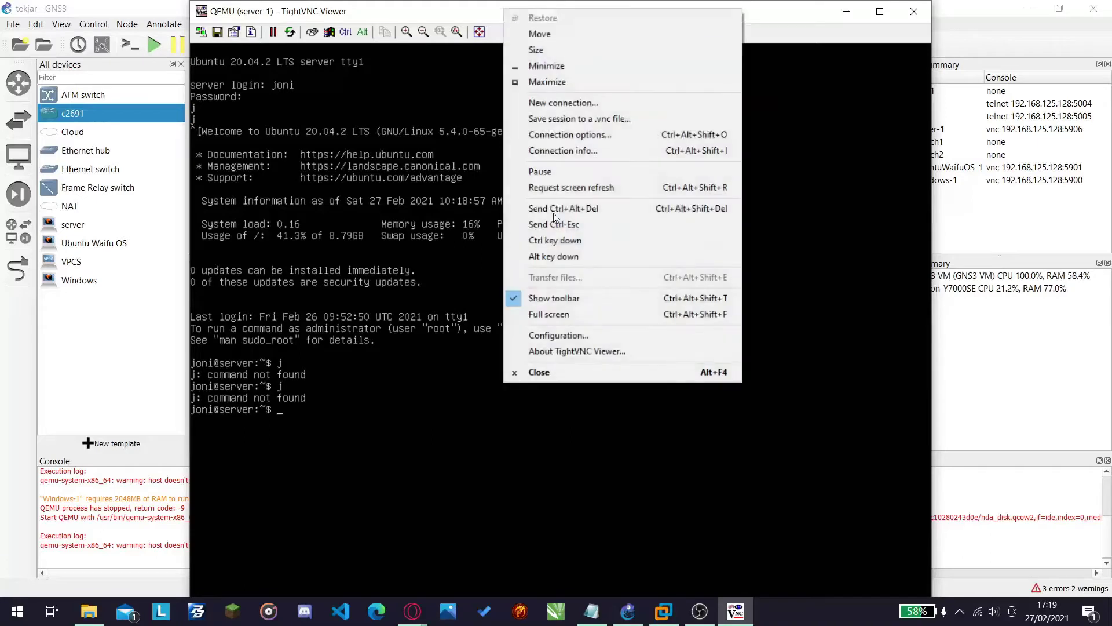
left_click(558, 316)
left_click(550, 338)
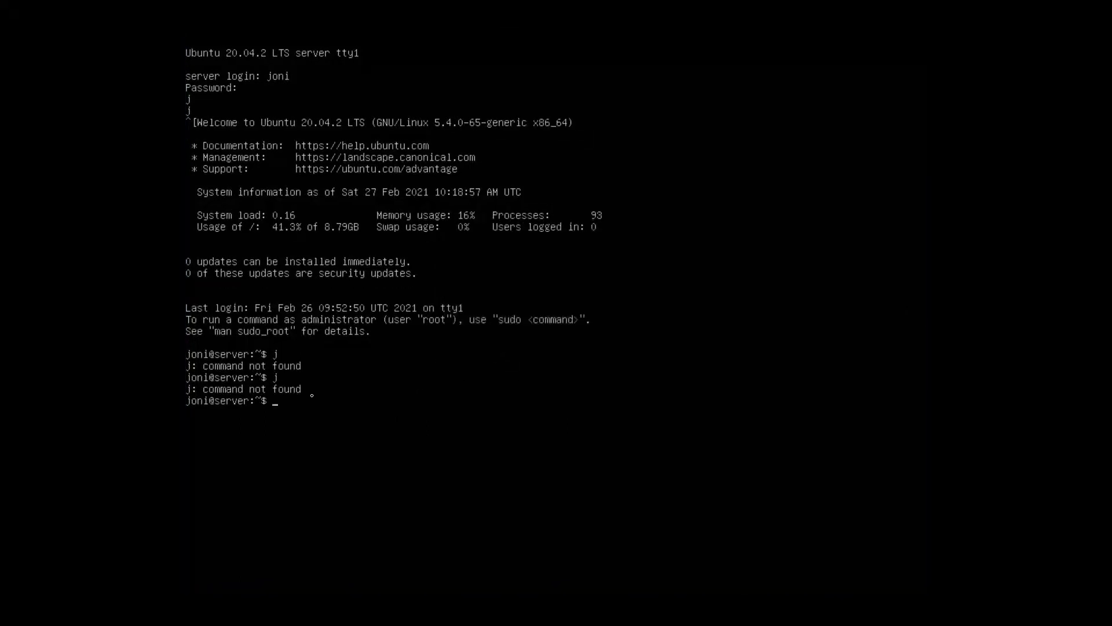
- List the server's network interfaces with ip a
type("p")
key("BackSpace")
type("ip a")
key("Return")
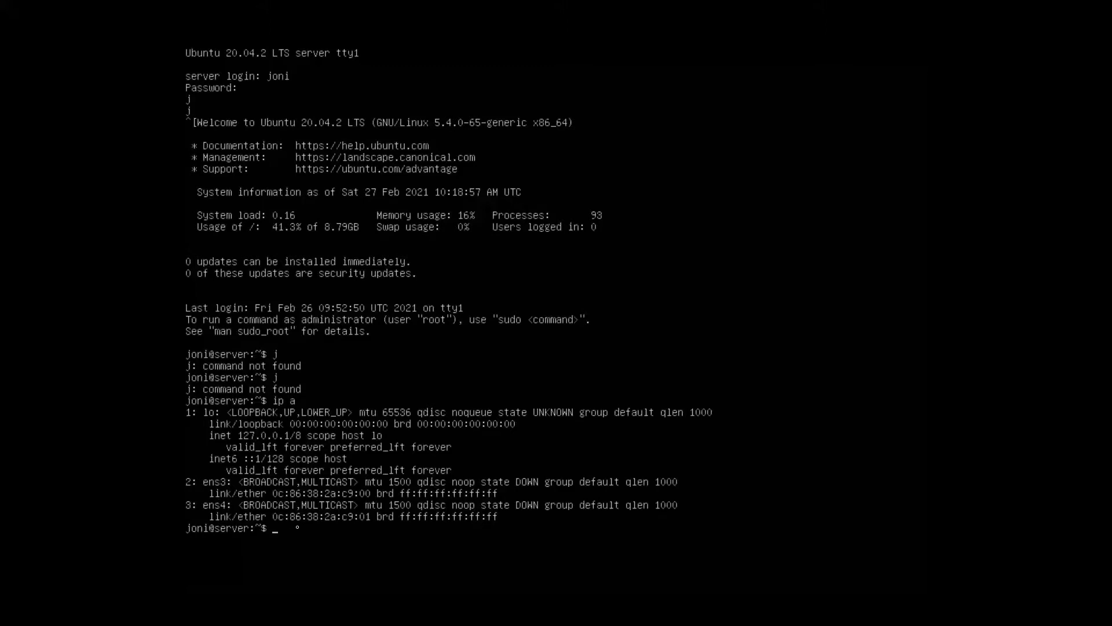
- Change to the /etc/netplan directory and list its files
type("cd /etc/netpa")
key("BackSpace")
type("lan")
key("Return")
type("ls")
key("Return")
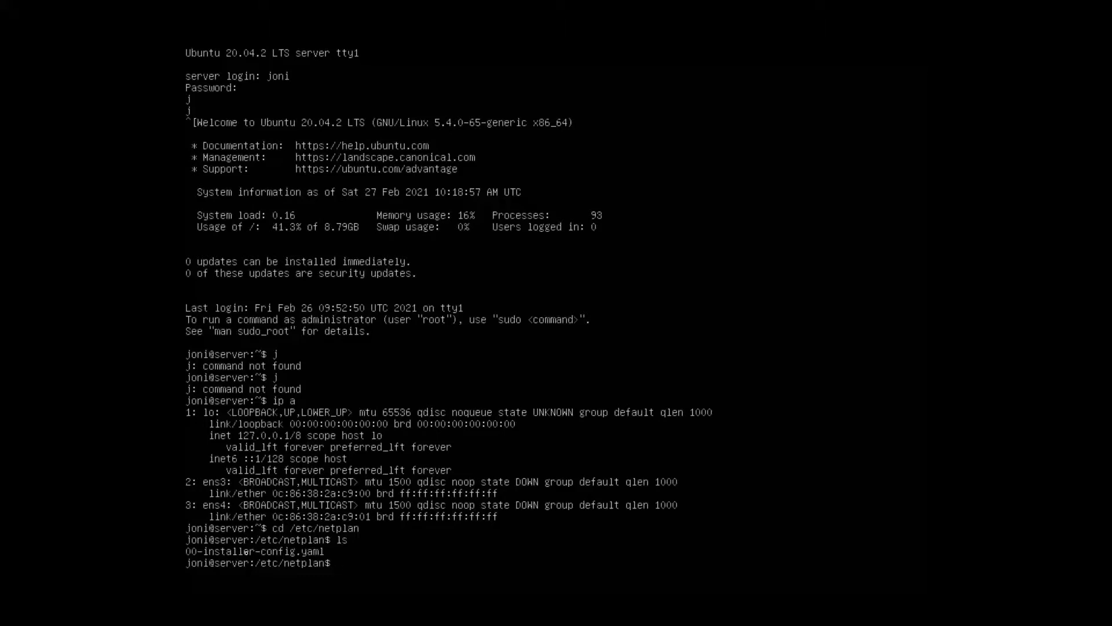
- Create 01-jo.yaml in vim with sudo, entering the sudo password, and start a network block with version: 2
type("sudo vim 01-jo.yaml")
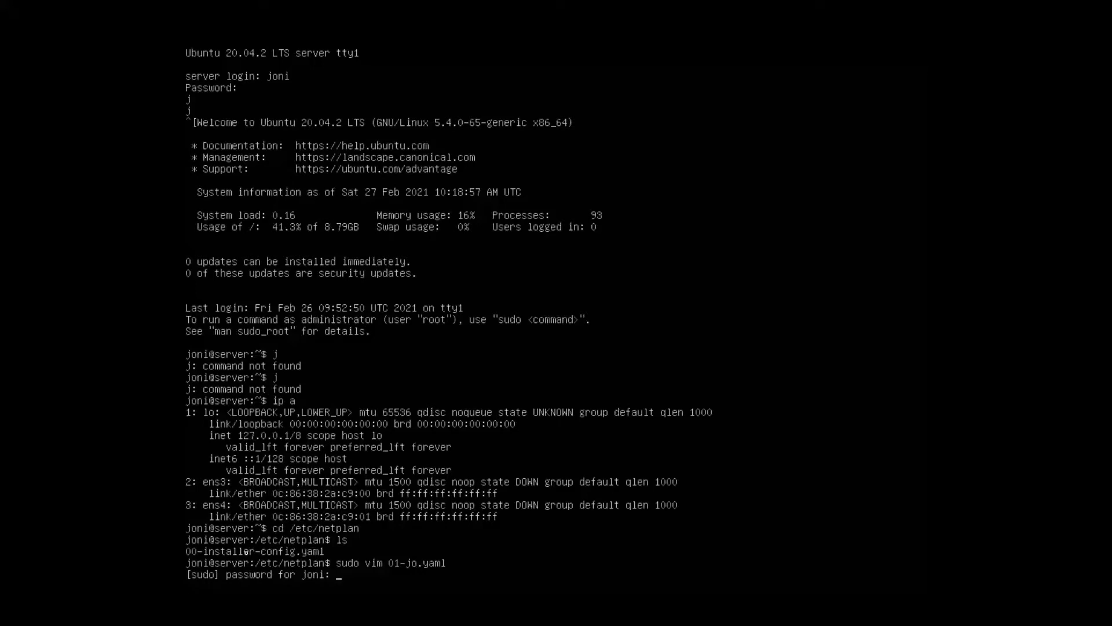
key("Return")
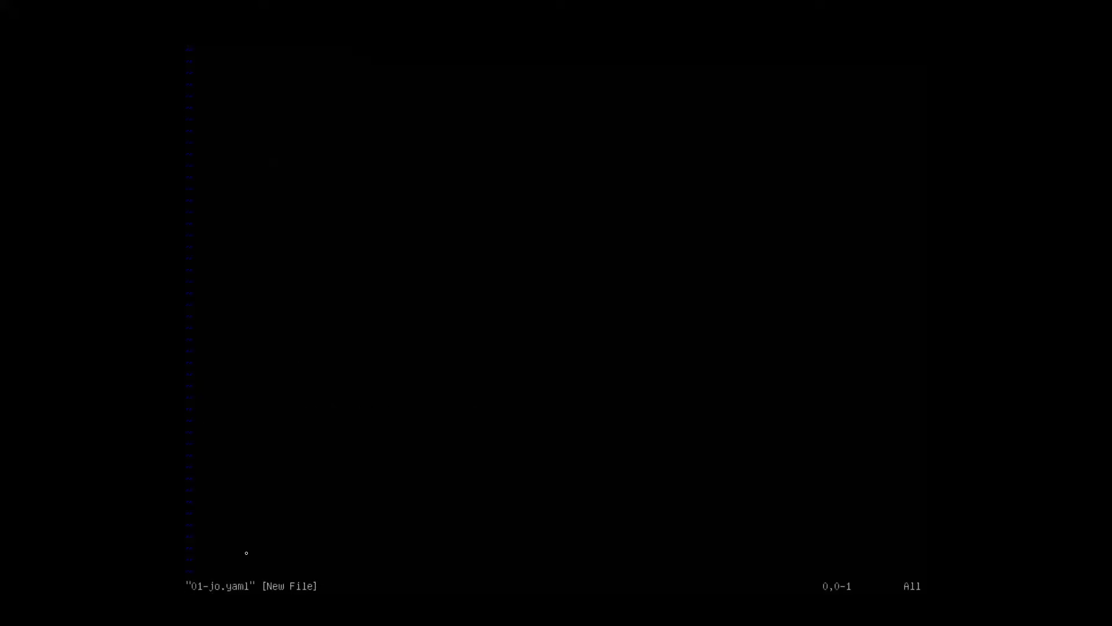
type("onet")
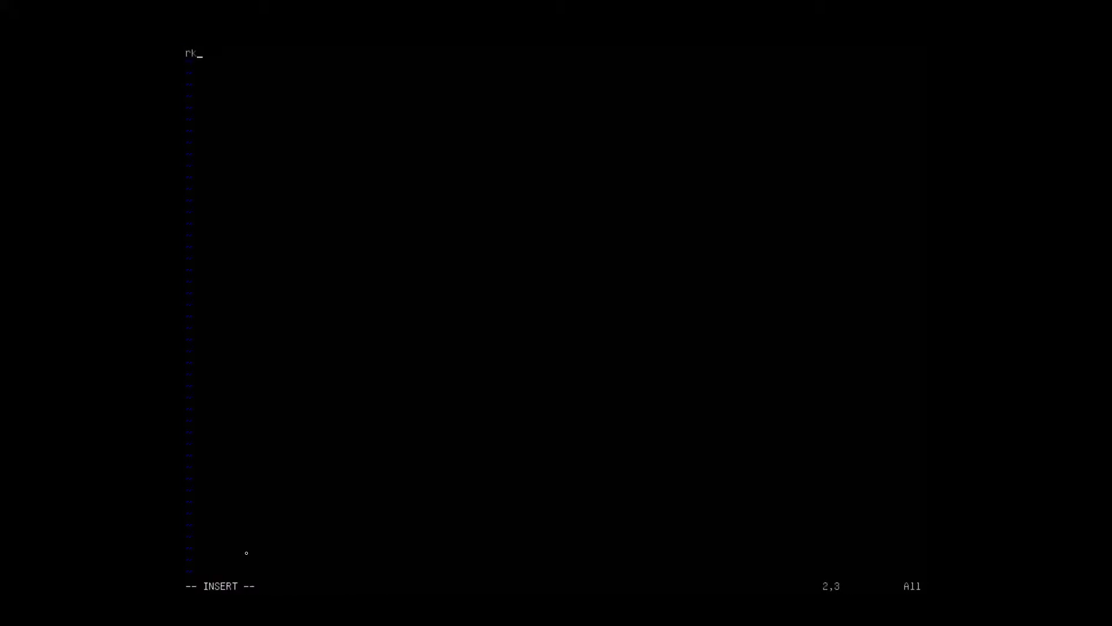
type("work")
type("versi")
key("BackSpace")
type("ion: 2")
key("Return")
- Add the renderer networkd and an ethernets section containing the interface ens4 to the network block
type("renderer: ")
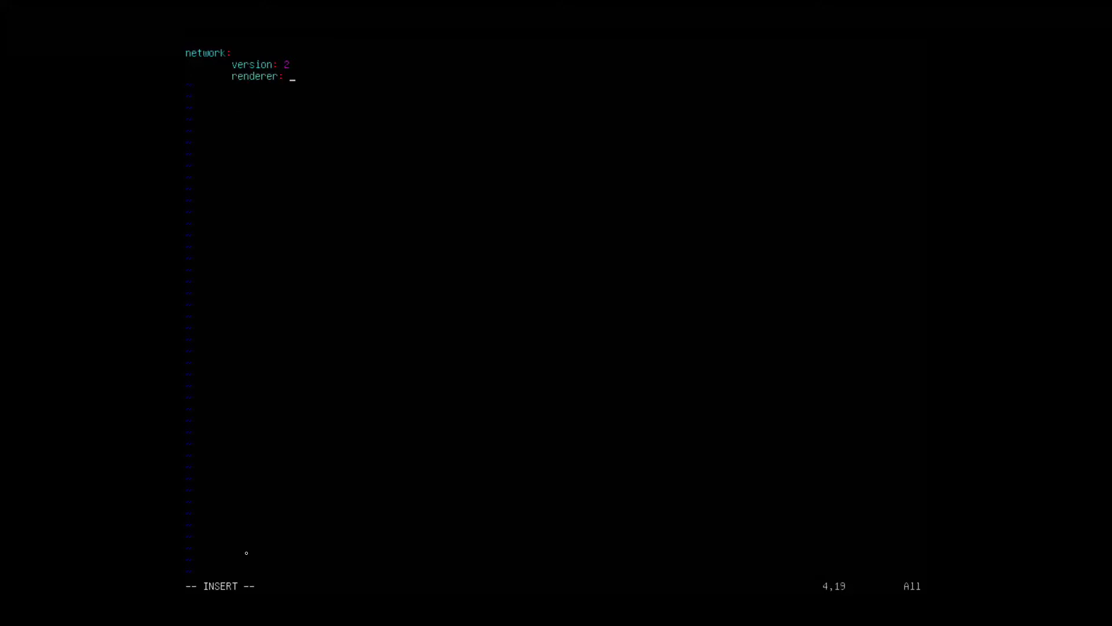
type("networkd")
key("Return")
type("ethernets:")
key("Return")
type("ens4")
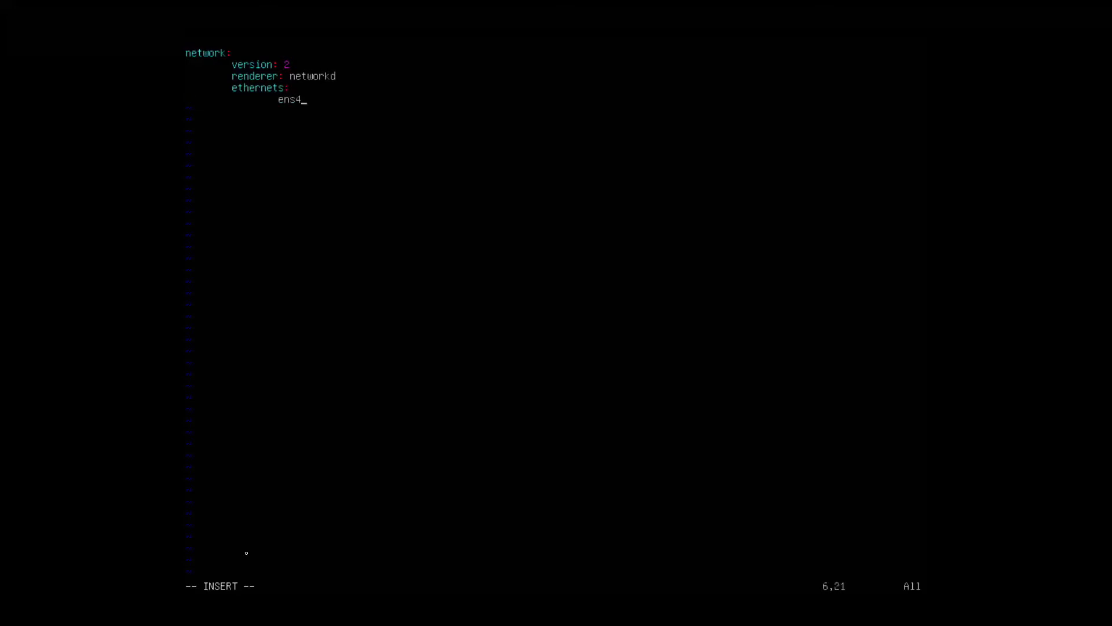
type(":")
key("Return")
- Add dhcp: true under ens4, save 01-jo.yaml and try to apply the netplan configuration
type("dhcp: true")
key("BackSpace")
key("BackSpace")
type("ue")
key("Escape")
type(":wq")
key("Return")
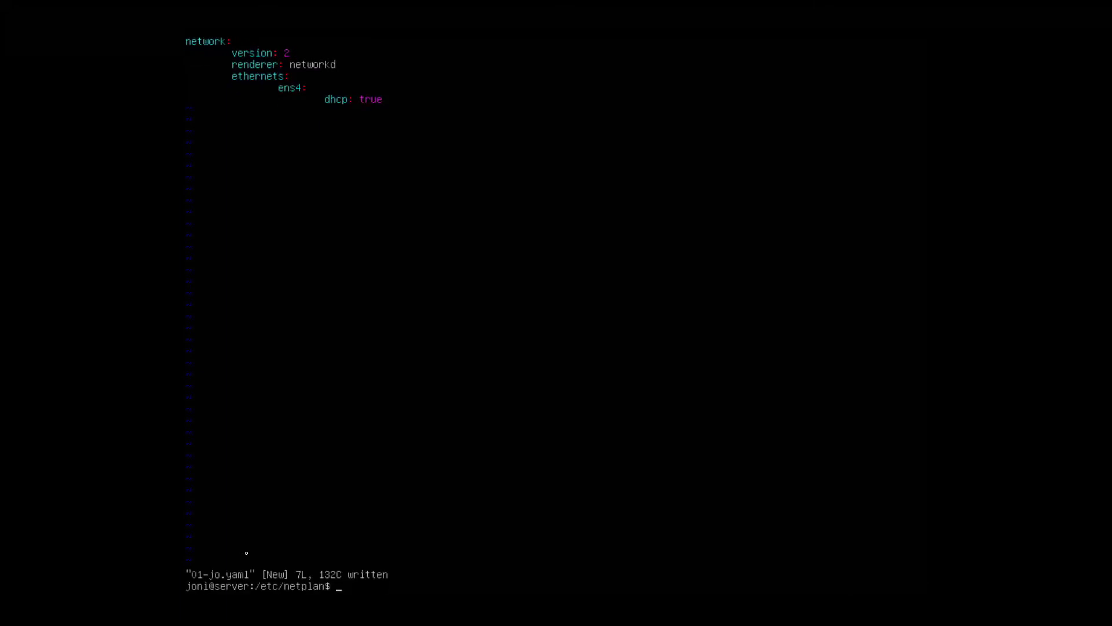
type("sudo netplan apply")
key("Return")
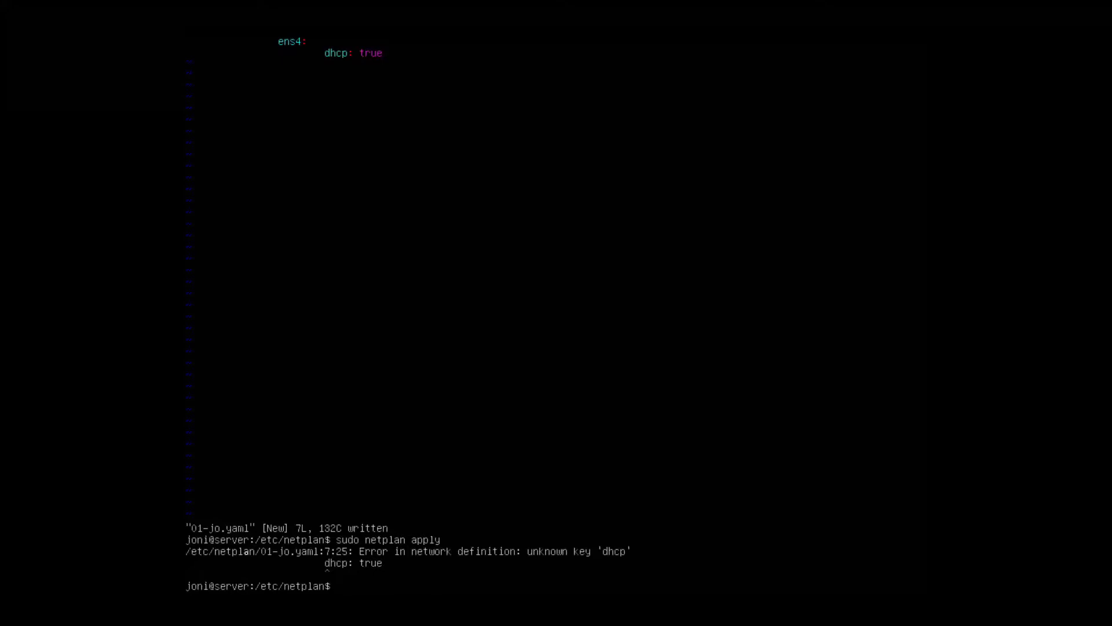
- Reopen 01-jo.yaml, change the dhcp key to dhcp4444, save it and try to apply the netplan configuration
type("sudo vim 01-jo")
key("Tab")
key("Return")
key("Left")
key("Left")
key("Left")
key("Left")
key("Left")
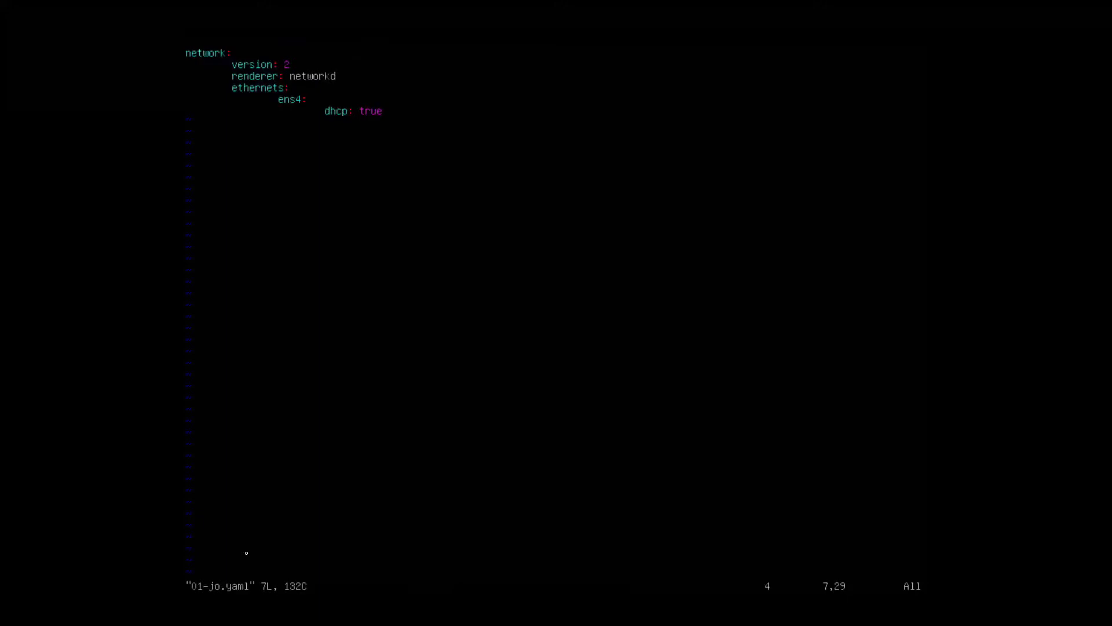
type("i4")
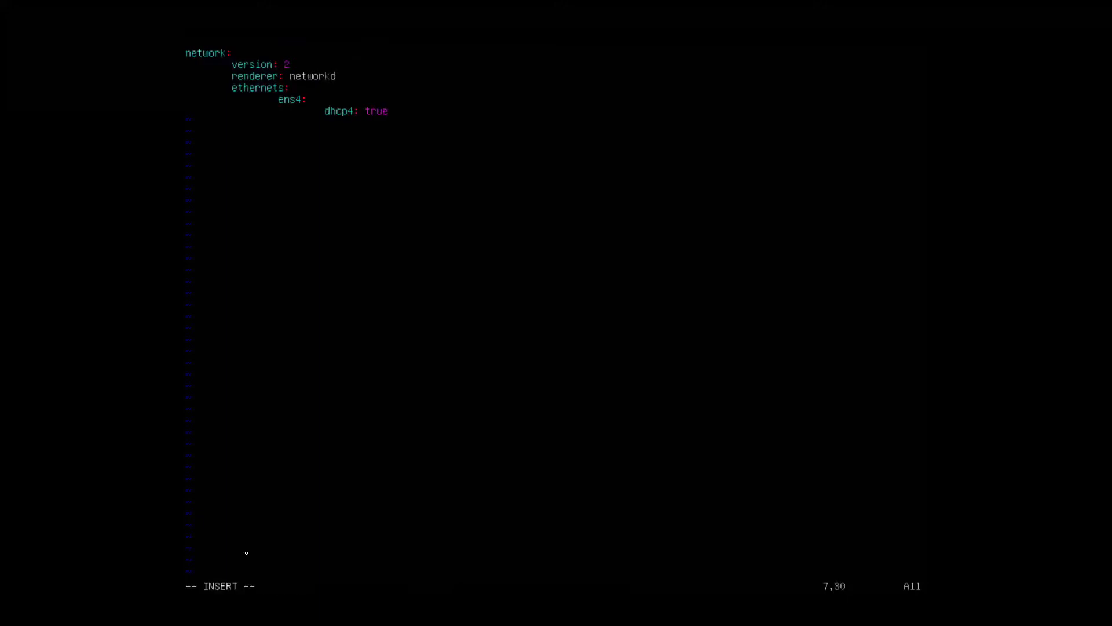
type("444")
key("Escape")
type(":wq")
key("Return")
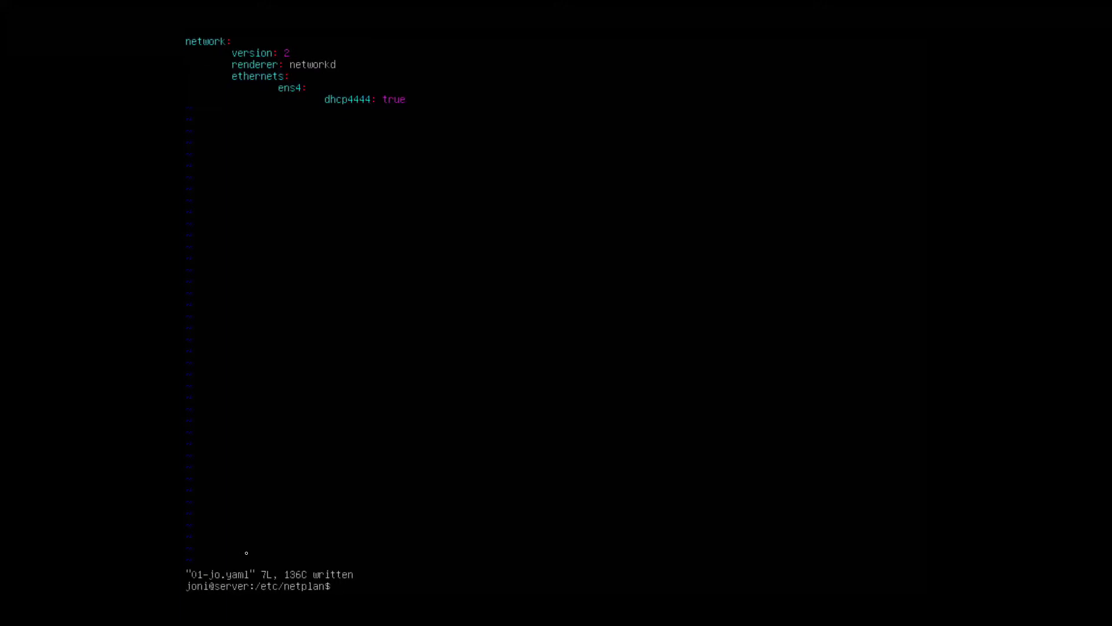
type("sudo netplan apply")
key("Return")
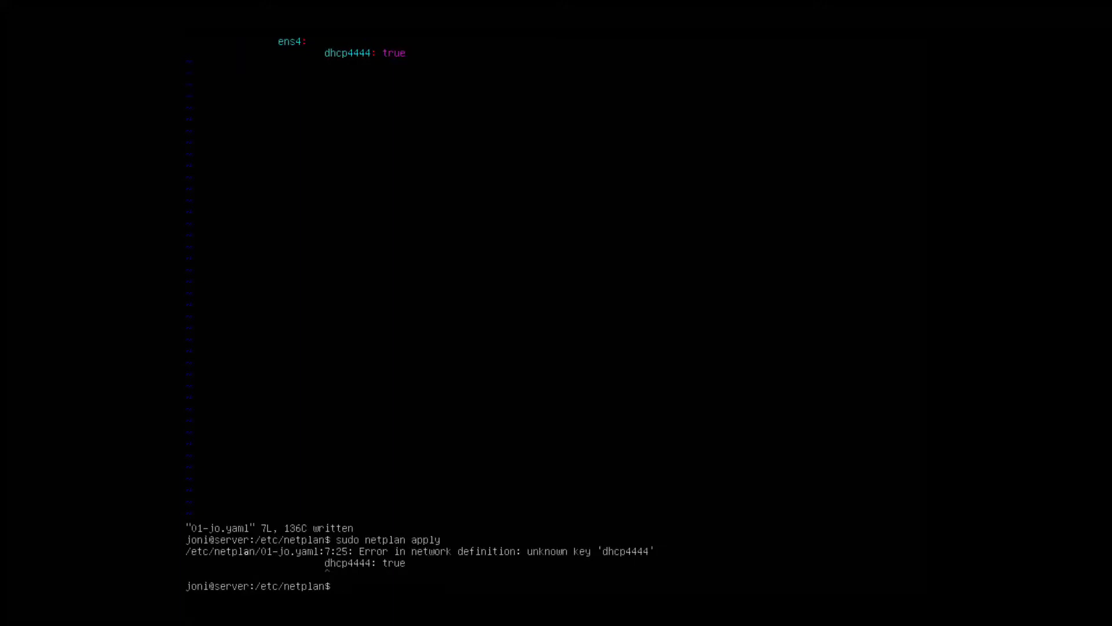
- Reopen 01-jo.yaml, correct the DHCP key under ens4 to dhcp4 and save the file
type("sudo vim ")
type("01-jo,")
type("yaml")
key("Return")
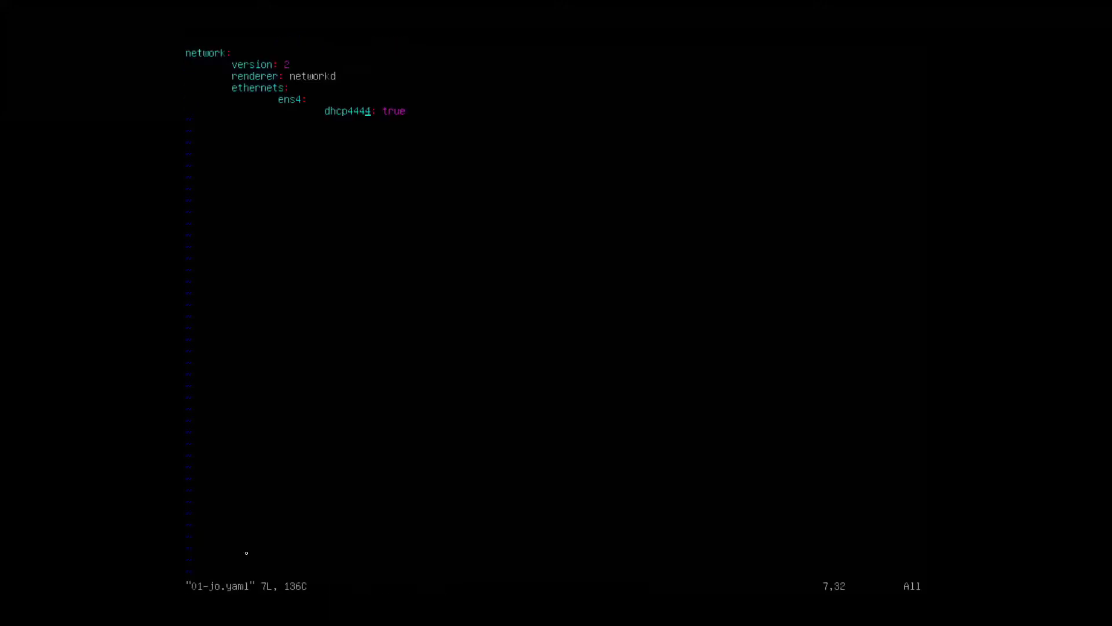
key("Left")
key("Right")
key("i")
key("BackSpace")
key("BackSpace")
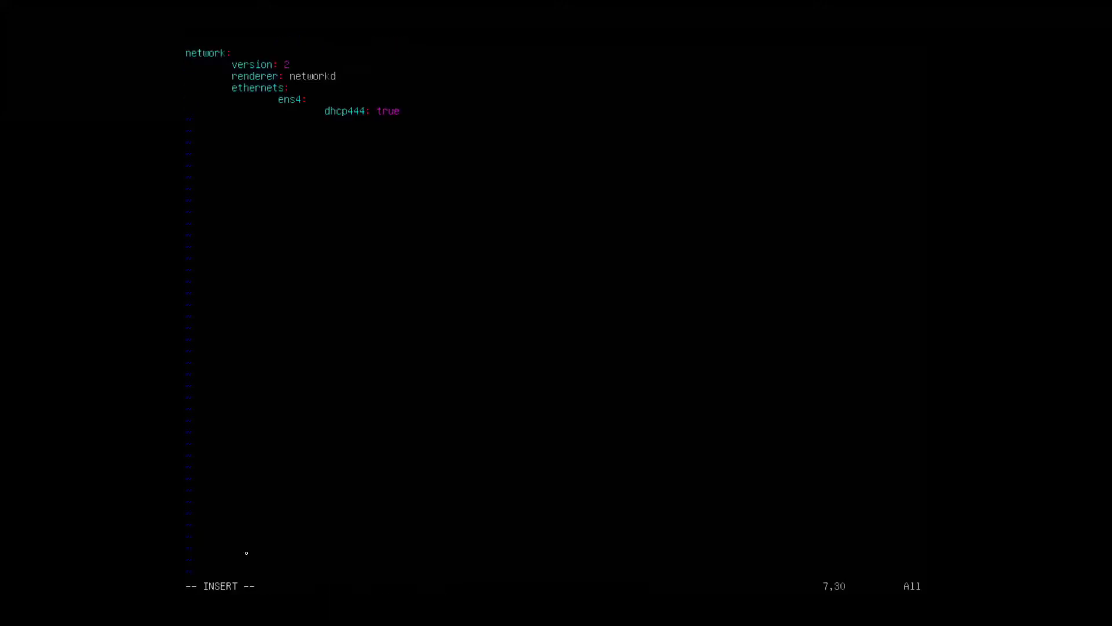
key("Right")
key("BackSpace")
key("Escape")
type(":wq")
key("Return")
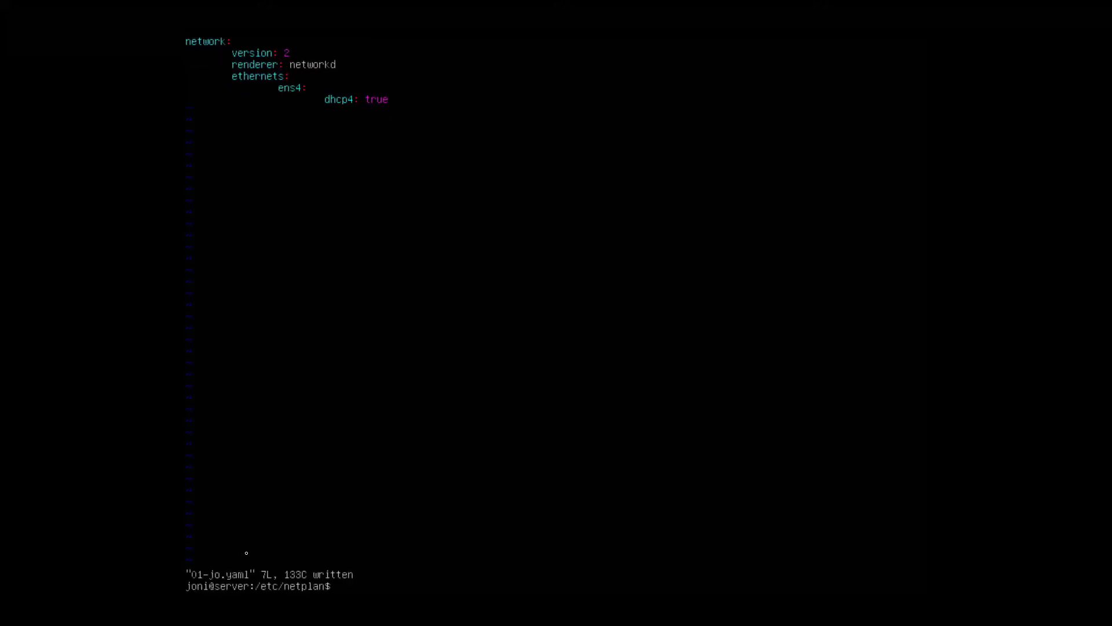
- Apply the netplan configuration and check the interface addresses with ip a
type("sudo netplan apply")
key("Return")
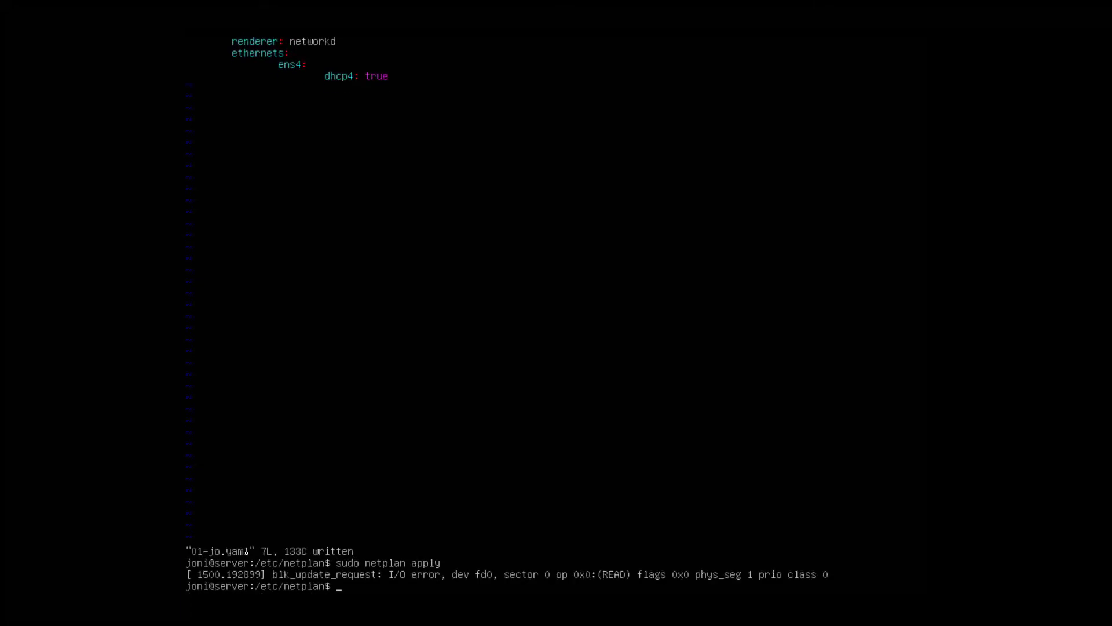
type("ip a")
key("Return")
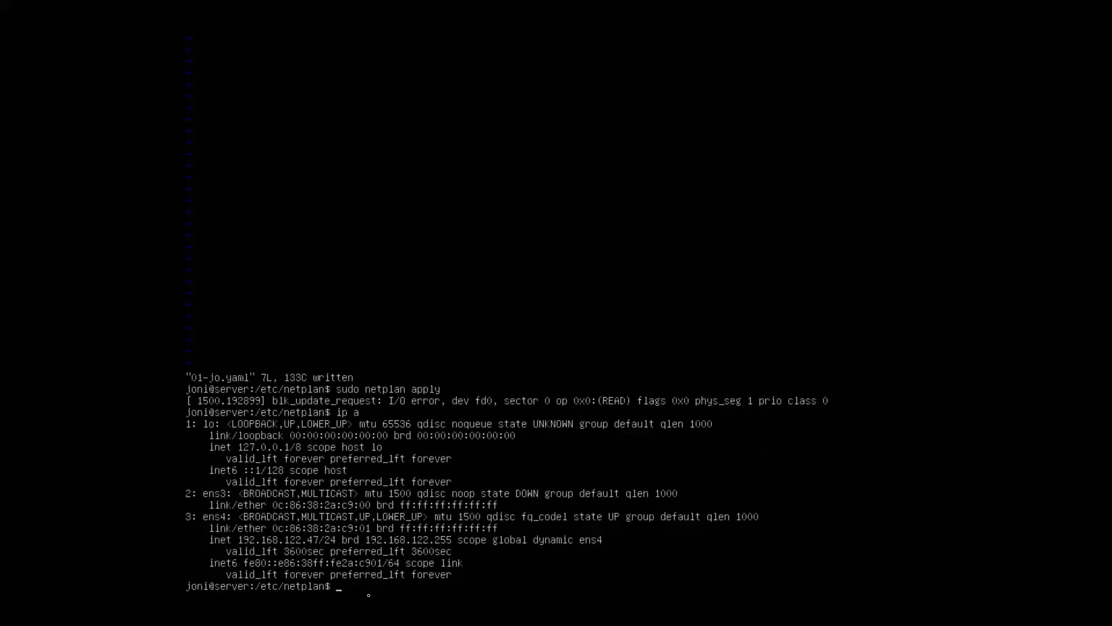
- Clear the terminal and install the apache2 package with apt, accepting the additional packages
type("clear")
key("Return")
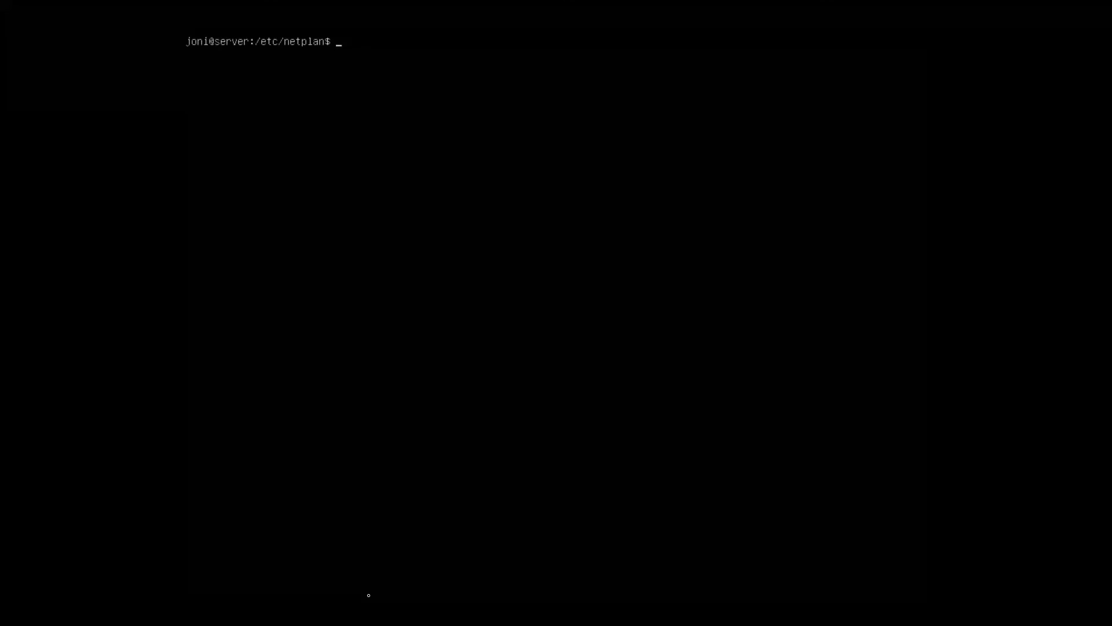
type("su")
key("BackSpace")
key("BackSpace")
type("sudo apt install apache2")
key("Return")
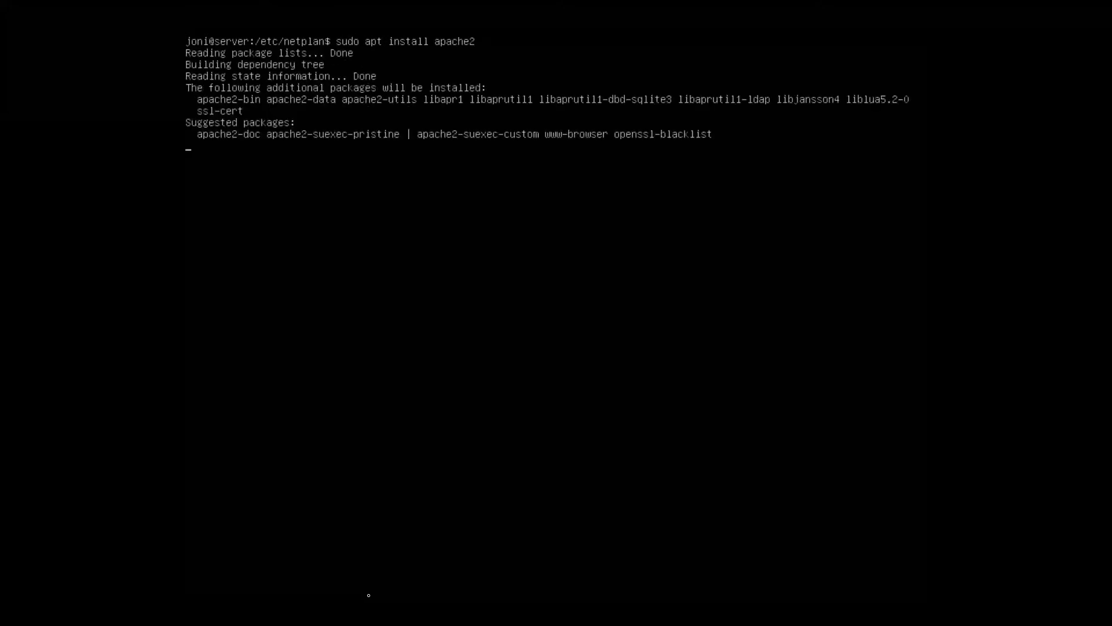
type("Y")
key("Return")
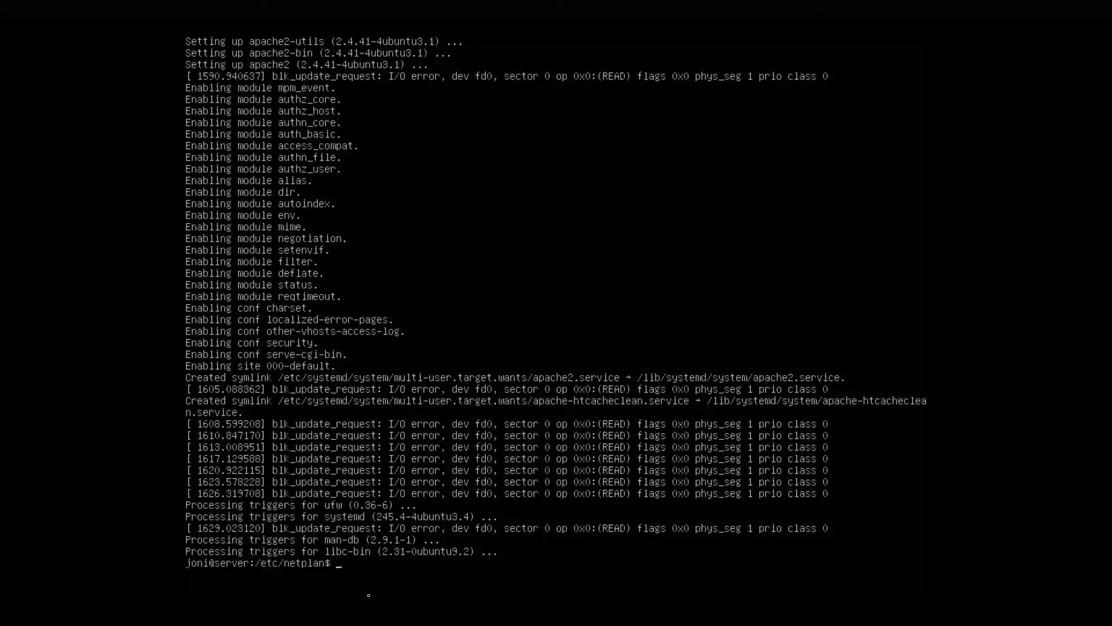
- Check the status of the apache2 service with systemctl
type("sudo vi")
type("m")
key("BackSpace")
key("BackSpace")
key("BackSpace")
type("apt in")
key("BackSpace")
key("BackSpace")
key("BackSpace")
key("BackSpace")
key("BackSpace")
type("systemctl status apache2")
key("Return")
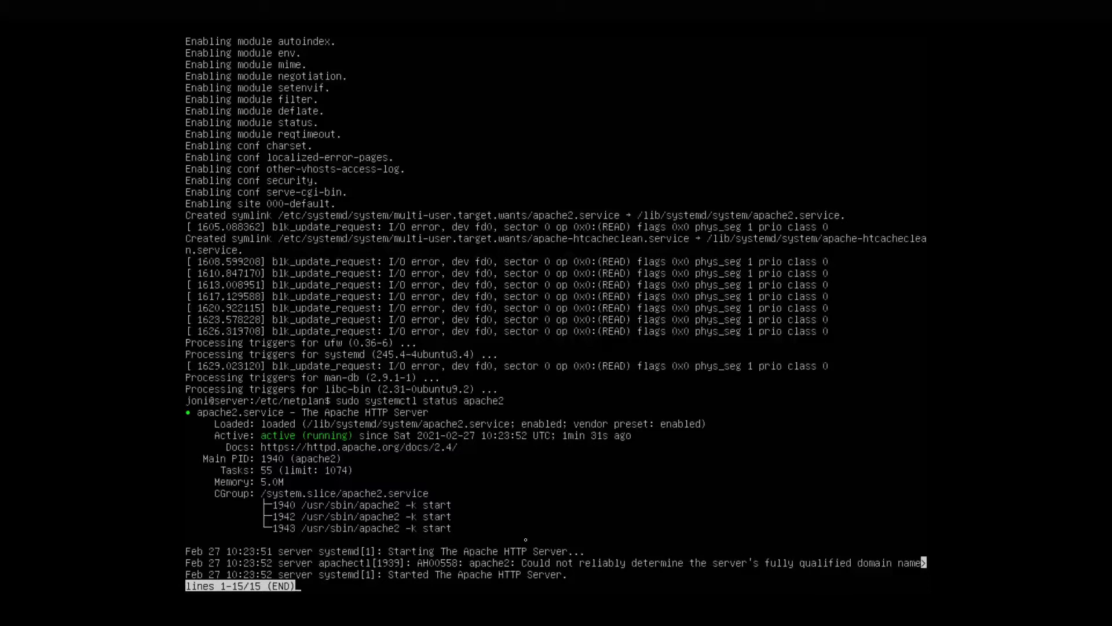
- Leave the full-screen console, switch to Google Classroom in Opera and review the services required in the TR1 assignment
key("ctrl+alt+shift+f")
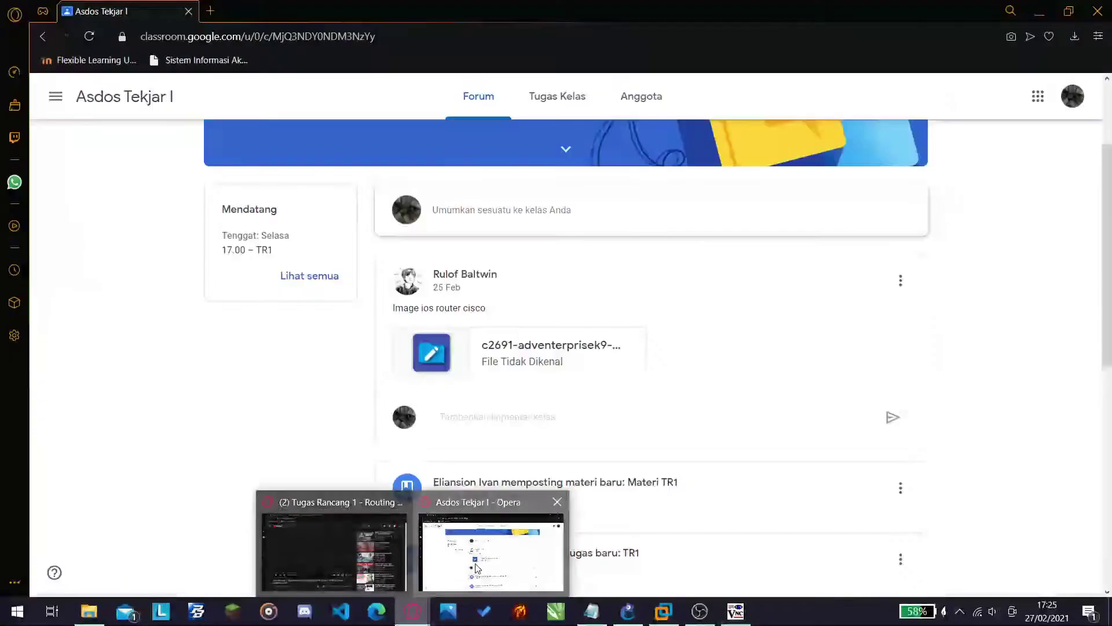
left_click(493, 556)
scroll(539, 440, "down", 1)
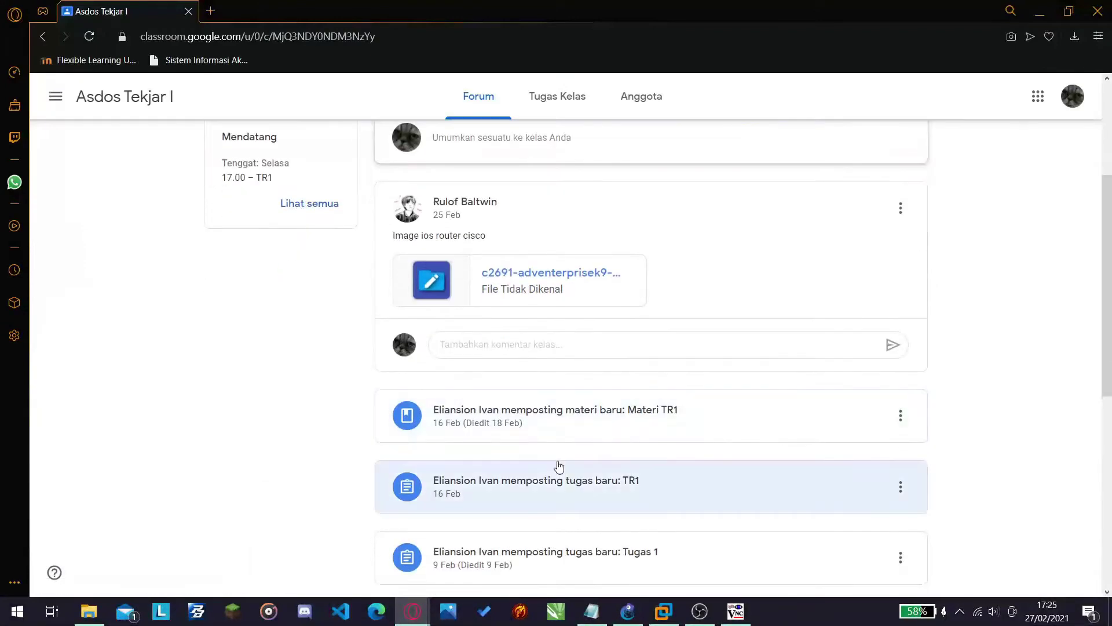
left_click(557, 464)
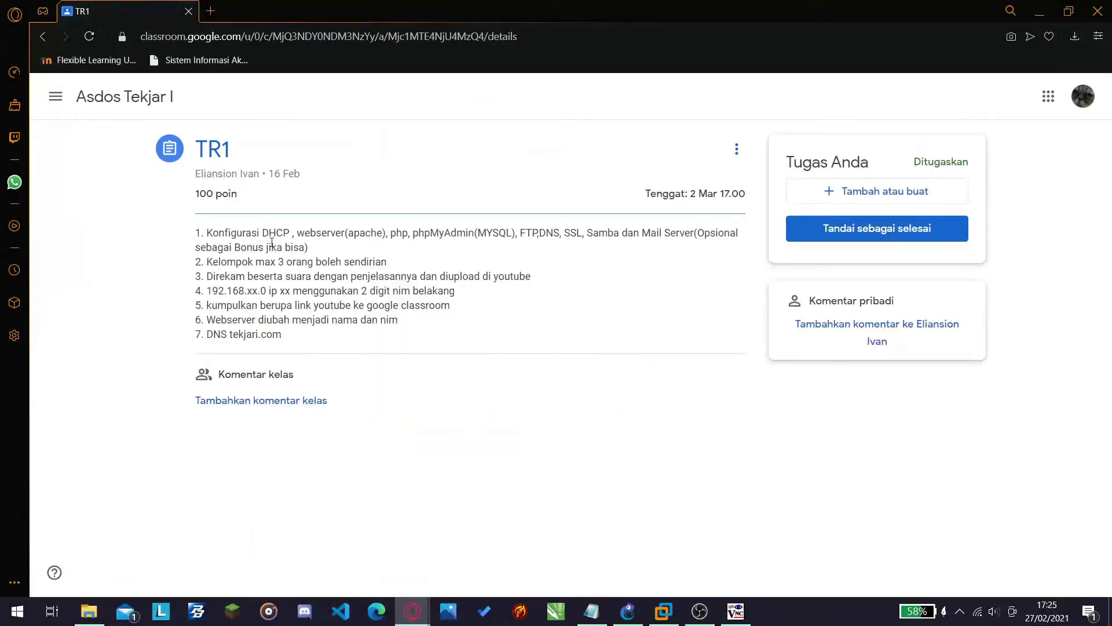
left_click_drag(263, 233, 385, 234)
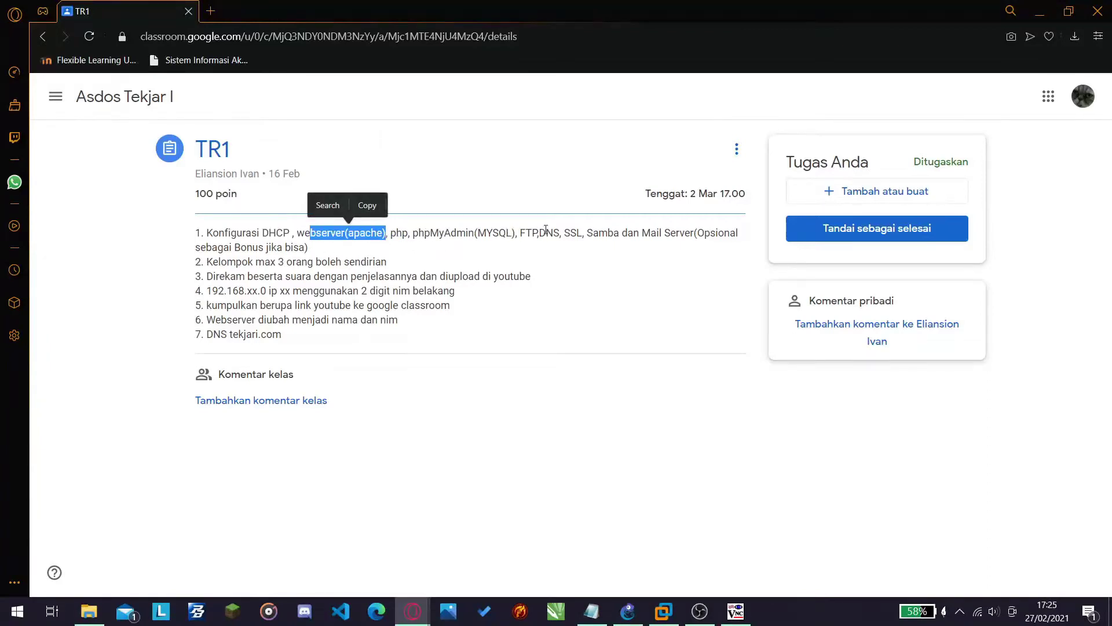
- Switch back to the server console in TightVNC Viewer, show it full screen and quit the apache2 status output
left_click_drag(521, 233, 538, 234)
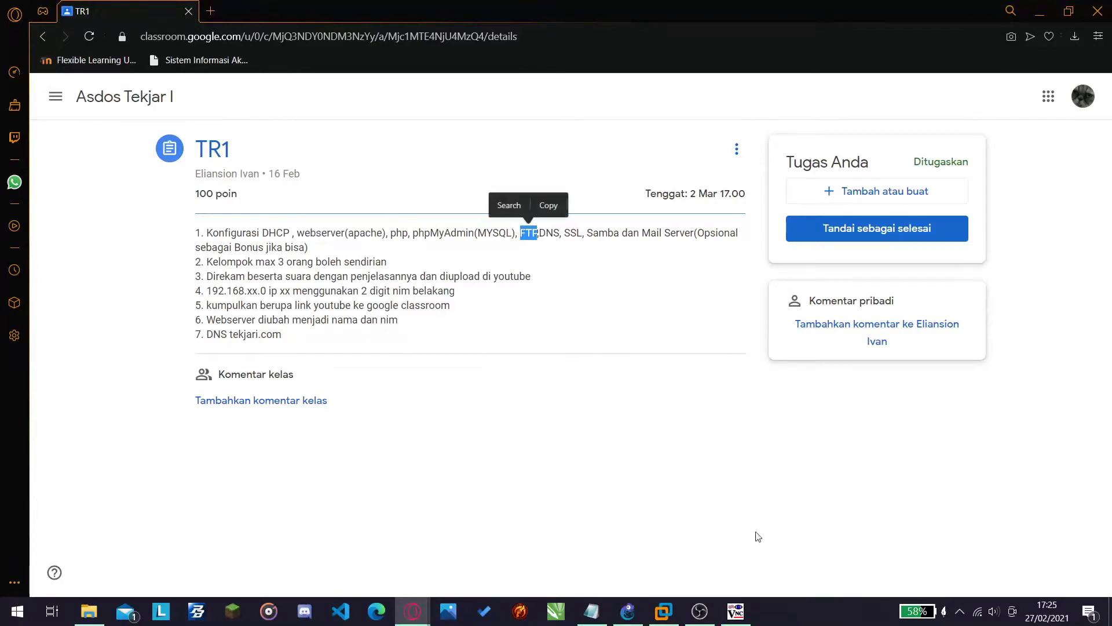
left_click(731, 614)
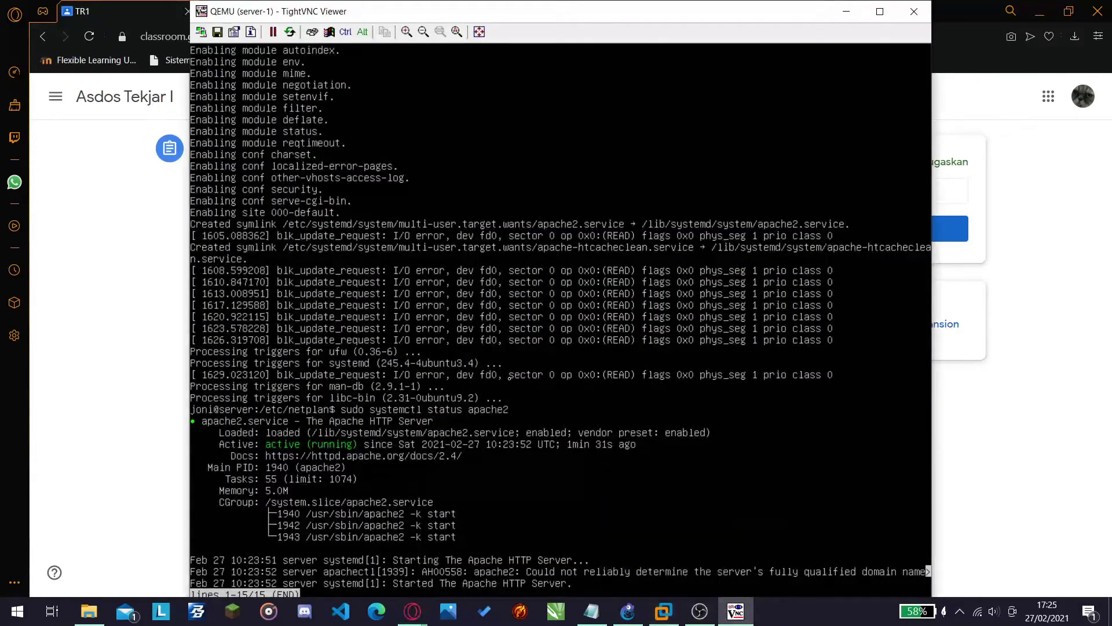
right_click(554, 11)
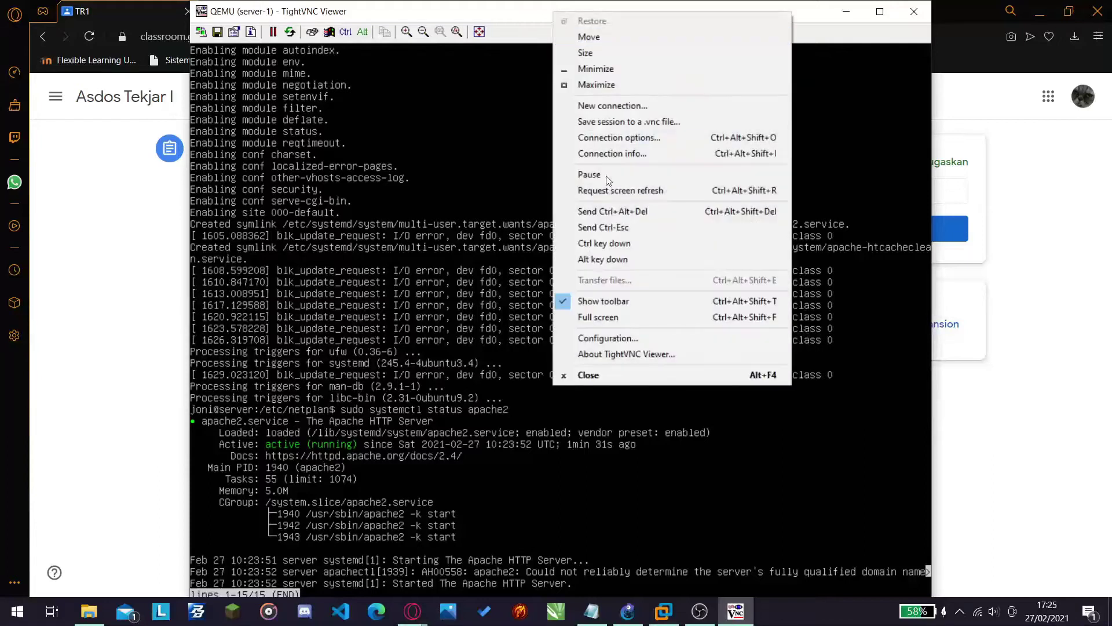
left_click(624, 313)
left_click(566, 339)
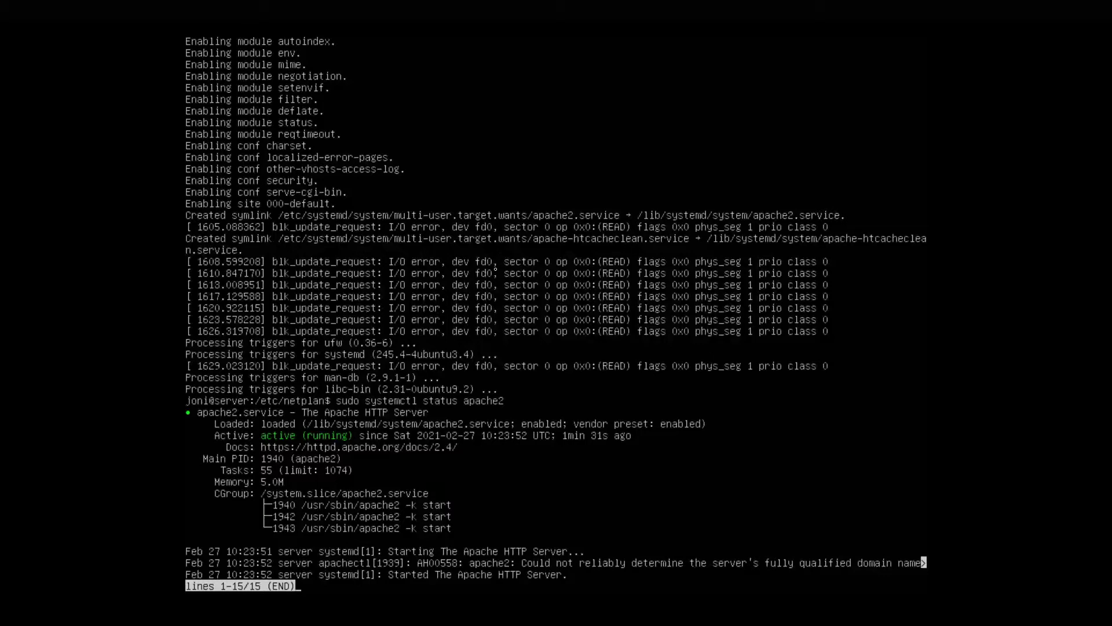
key("Escape")
key("Escape")
key("q")
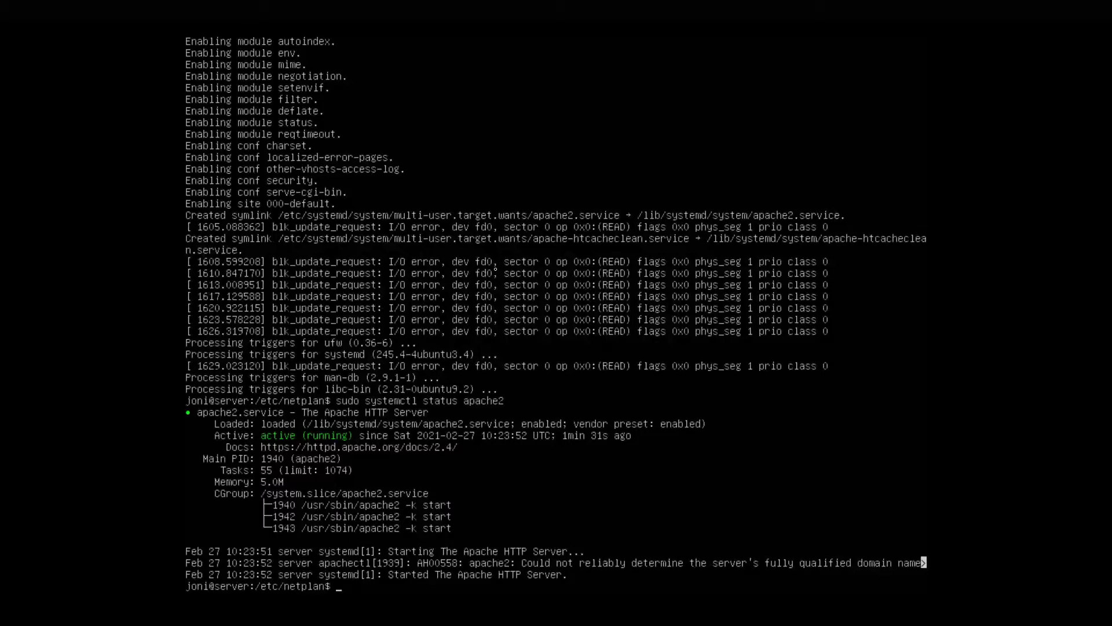
- Try to install the proftpd package with apt
type("sudo apt install o")
key("BackSpace")
type("proftpd")
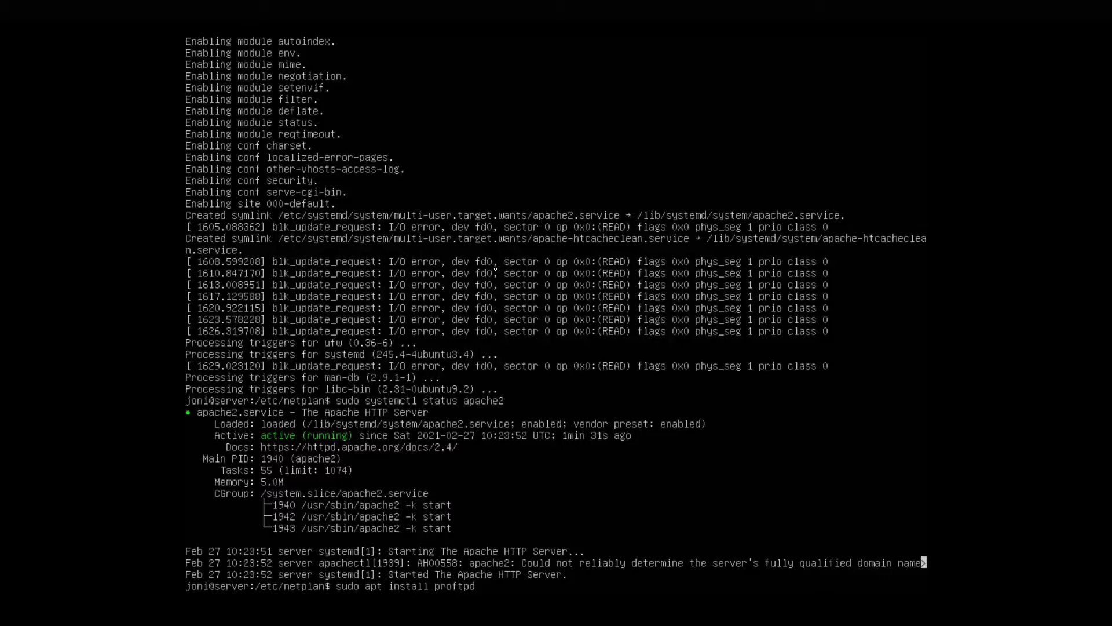
key("Return")
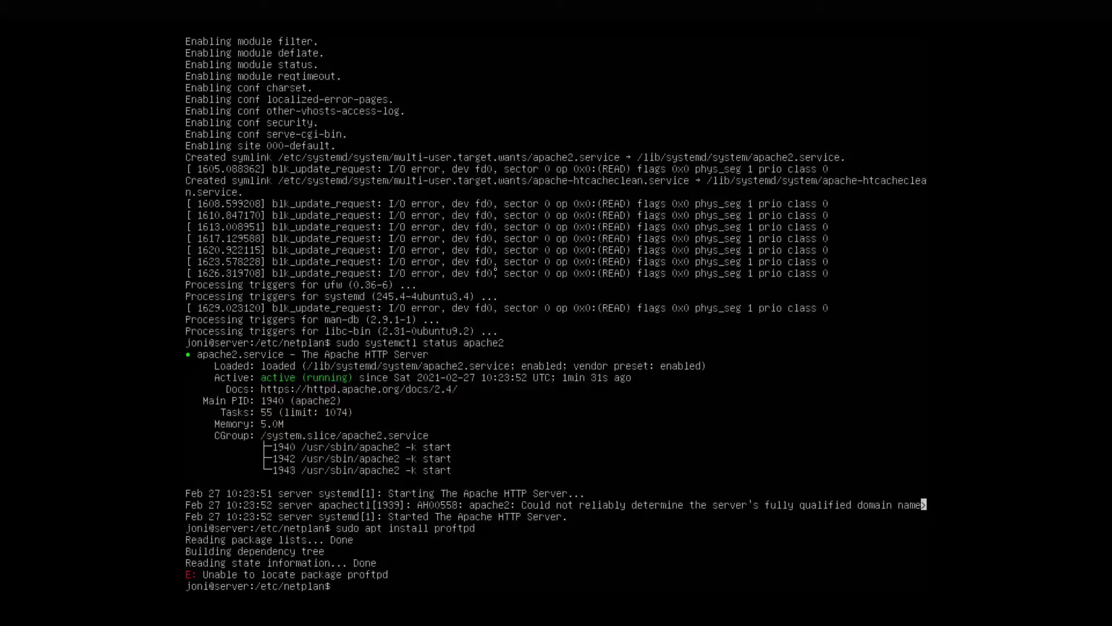
type("sudo apt ins")
key("BackSpace")
key("BackSpace")
key("BackSpace")
key("BackSpace")
key("BackSpace")
key("BackSpace")
key("BackSpace")
key("BackSpace")
key("BackSpace")
key("BackSpace")
key("BackSpace")
key("BackSpace")
- Log out of the server's shell session and log back in with the account username and password
key("ctrl+d")
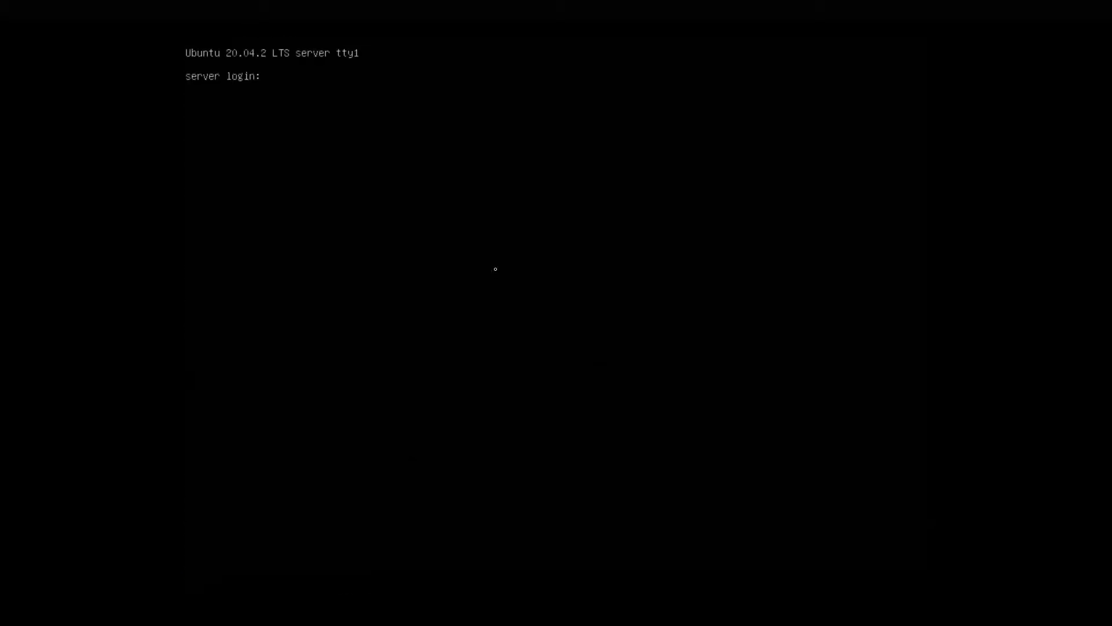
type("joni")
key("Return")
type("j")
key("Return")
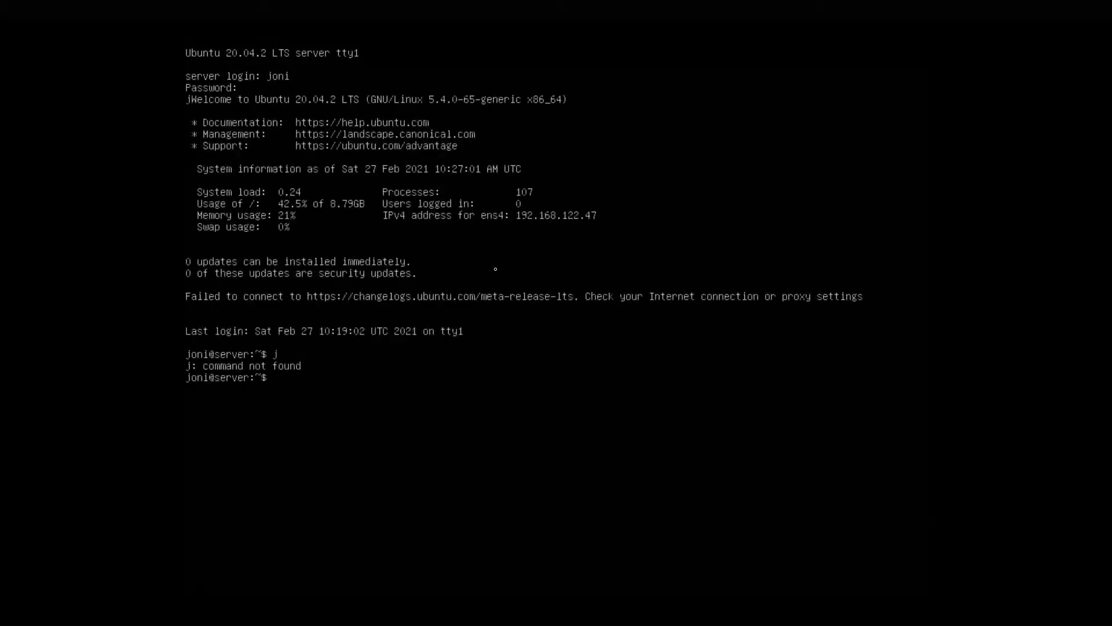
- Check the server's interface addresses with ip a and clear the terminal
type("ip a")
key("Return")
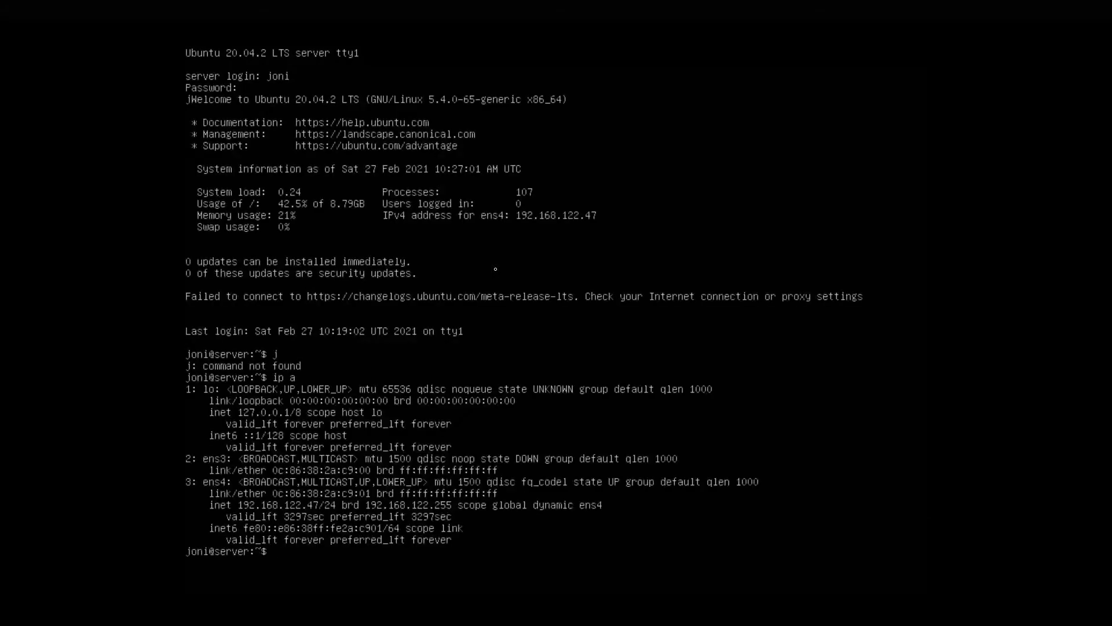
type("clear")
key("Return")
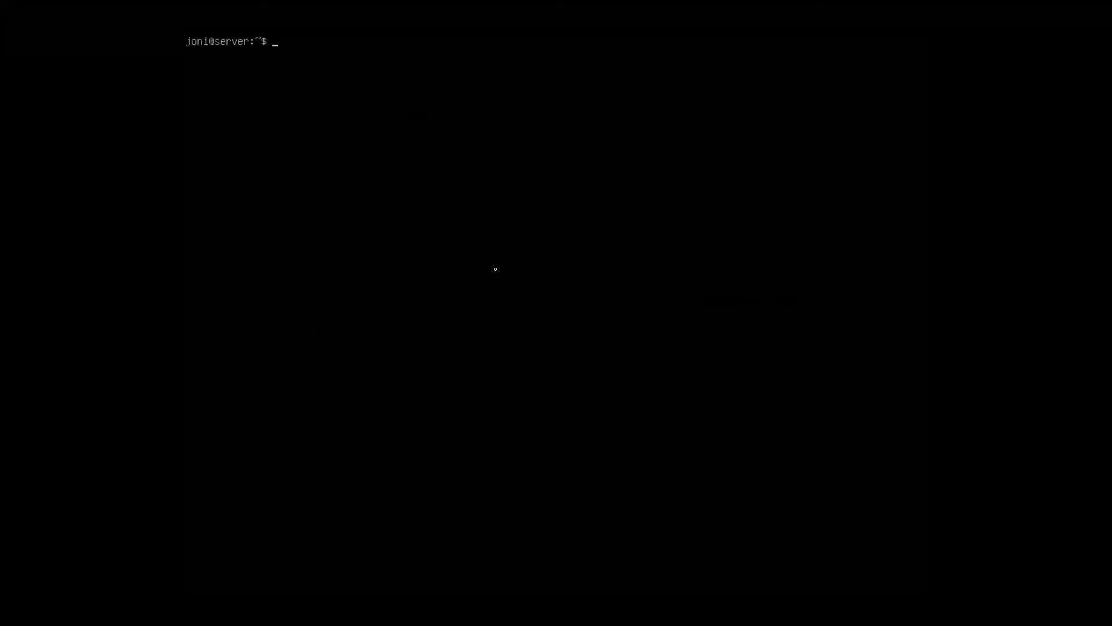
- Rerun sudo systemctl status apache2 from the command history, authenticating with the sudo password, and quit the status output
key("Up")
key("Up")
key("Up")
key("Up")
key("Up")
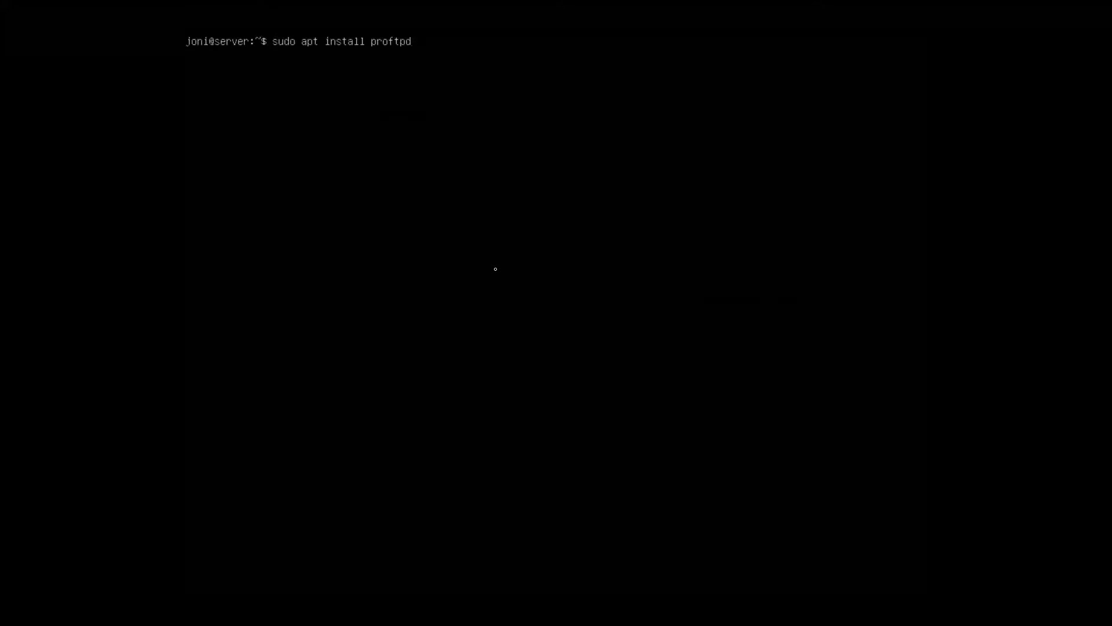
key("Return")
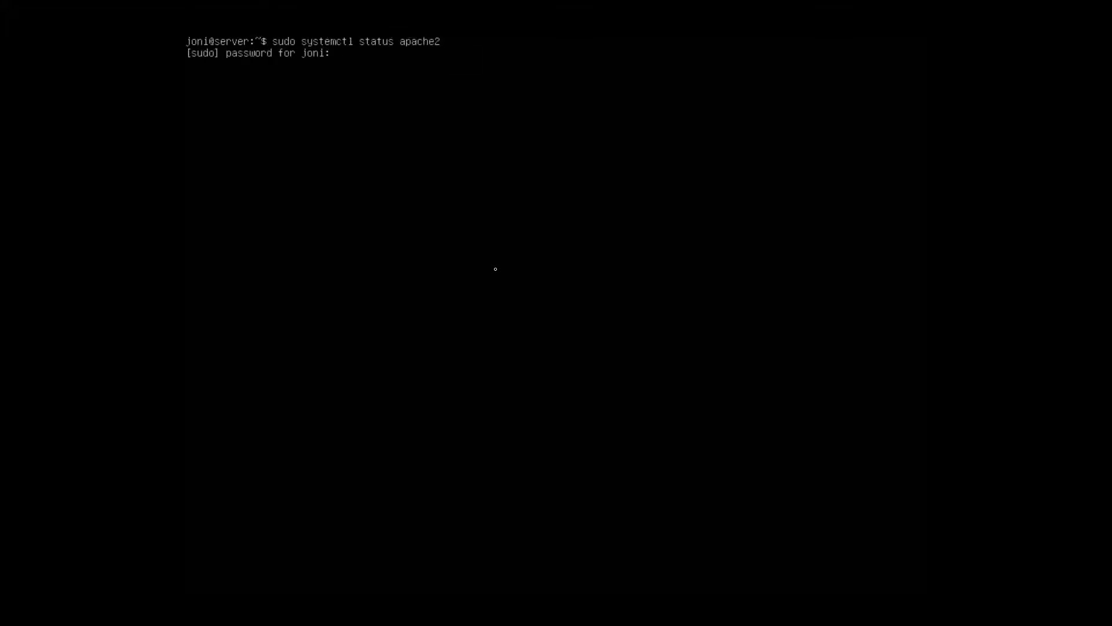
key("Return")
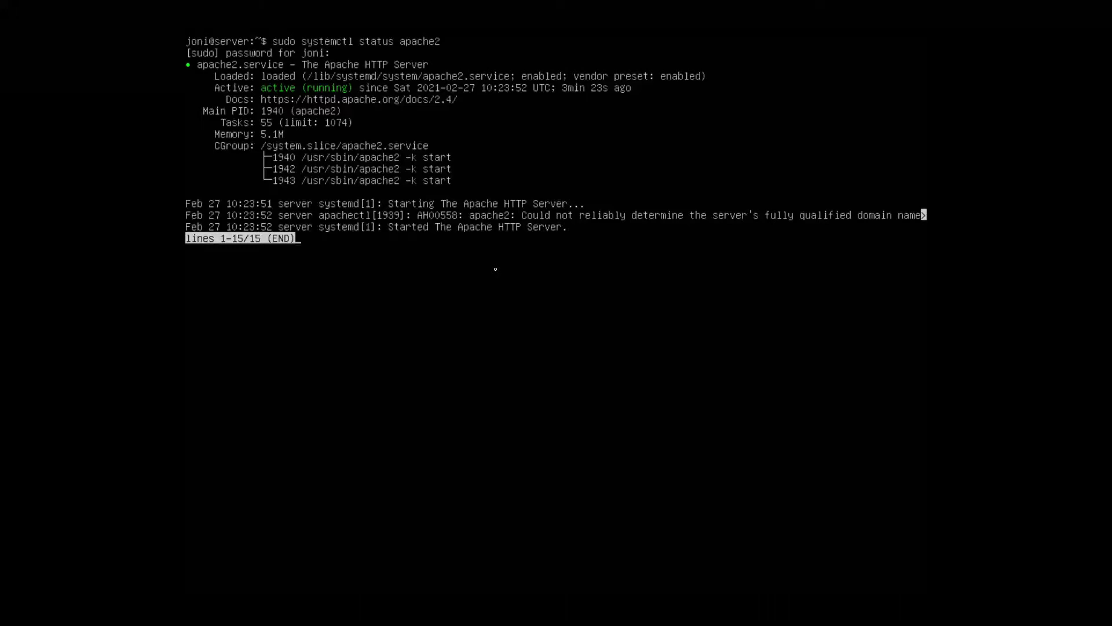
key("q")
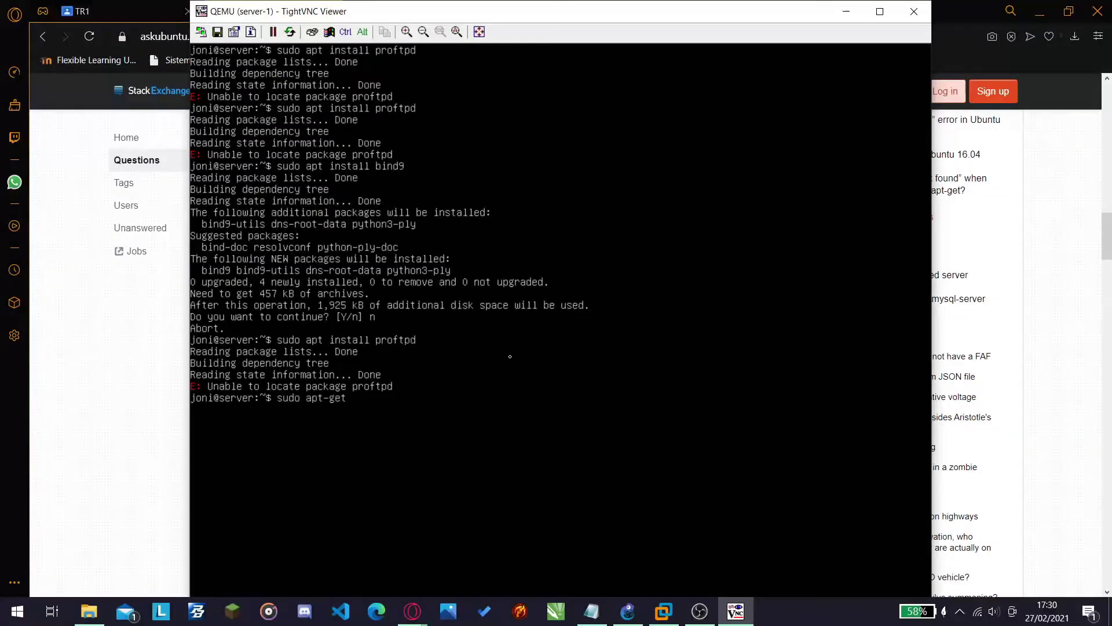
- Update the package lists with sudo apt-get update and show the console full screen
type("update")
key("Return")
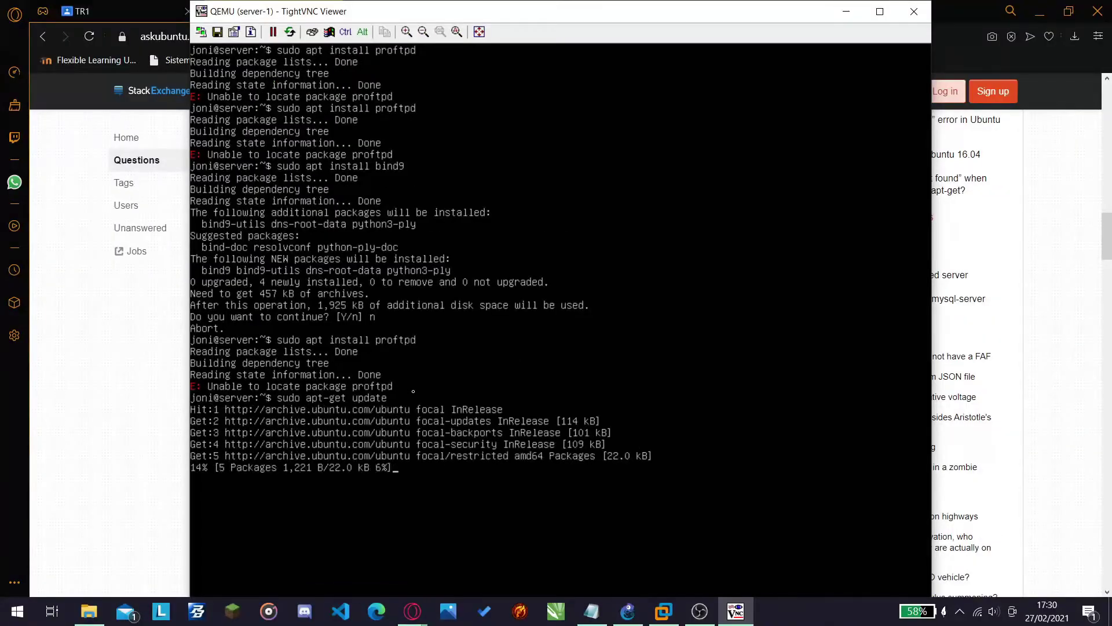
key("ctrl+alt+shift+f")
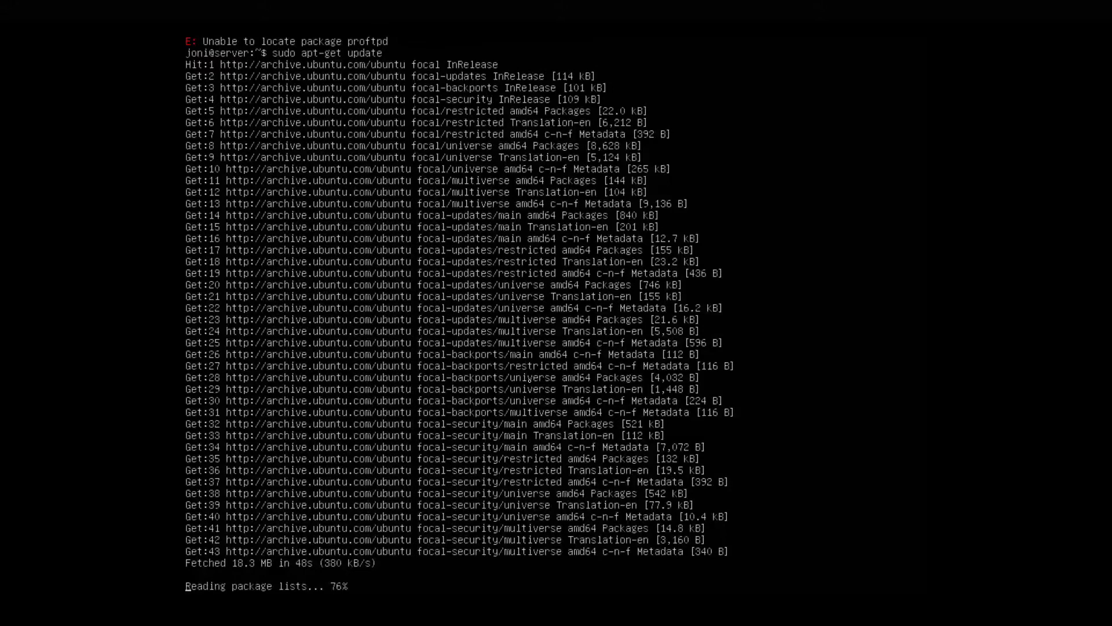
key("Return")
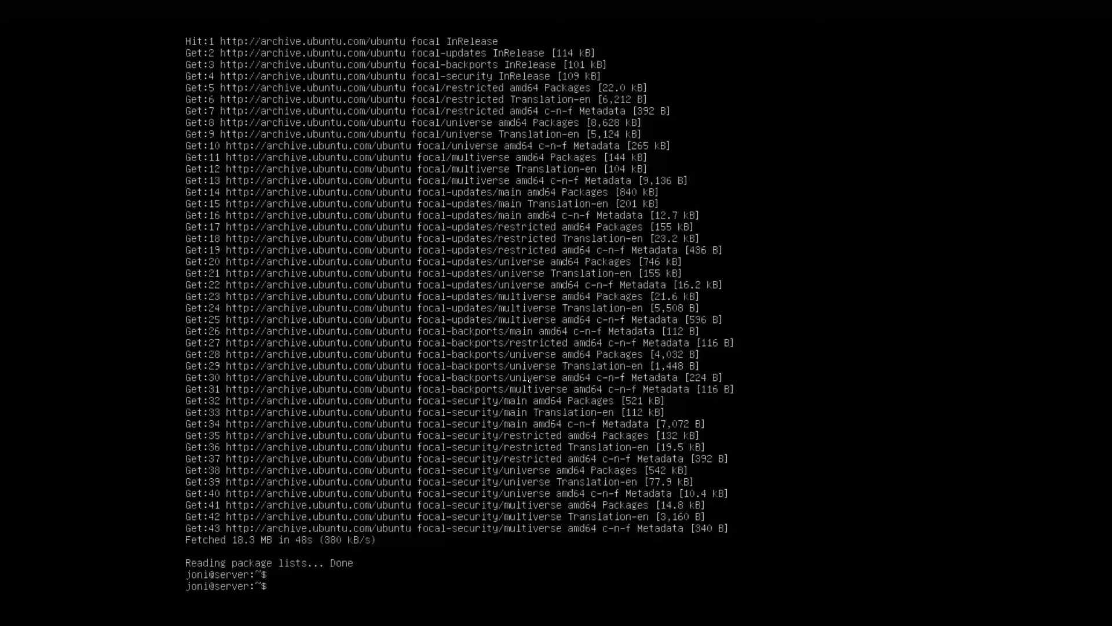
- Install the proftpd package with apt, accepting the additional packages
type("sudo apt install proftpd")
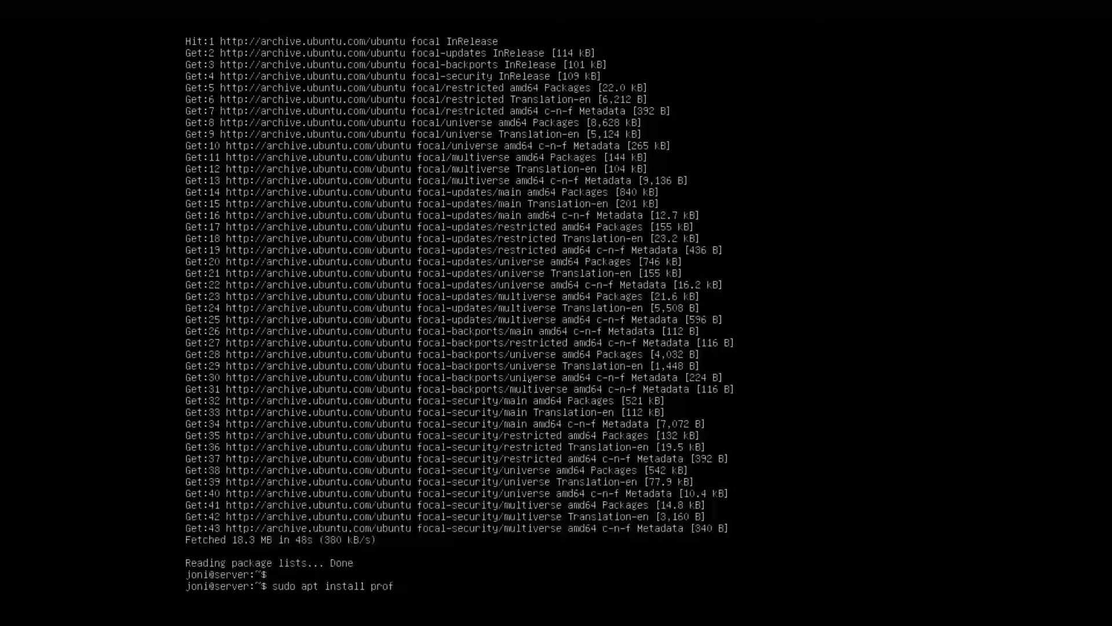
key("Return")
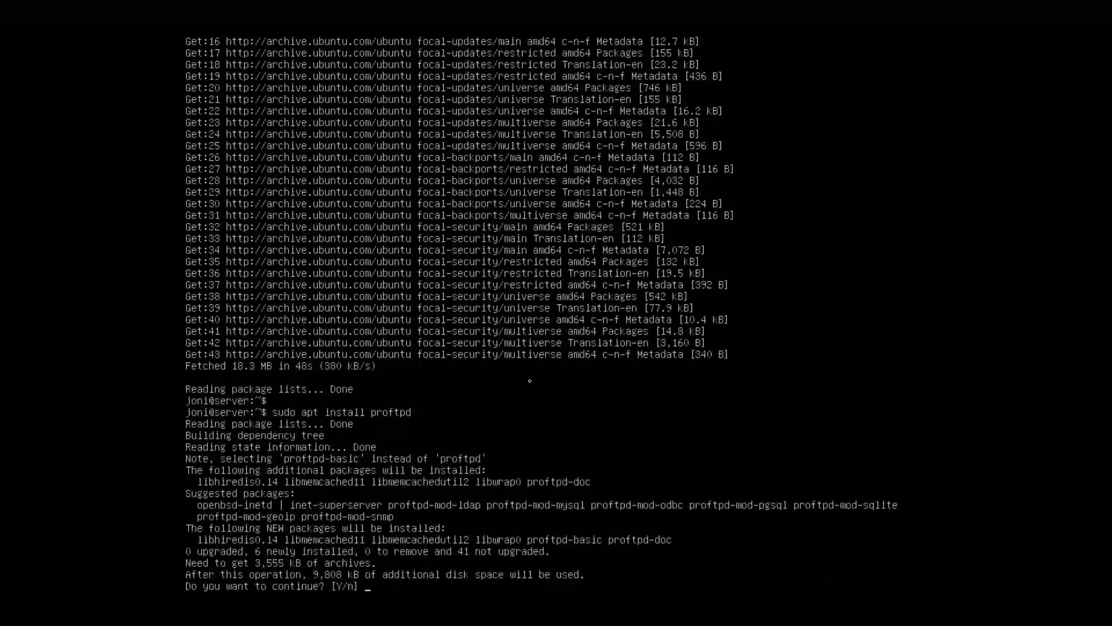
type("Y")
key("Return")
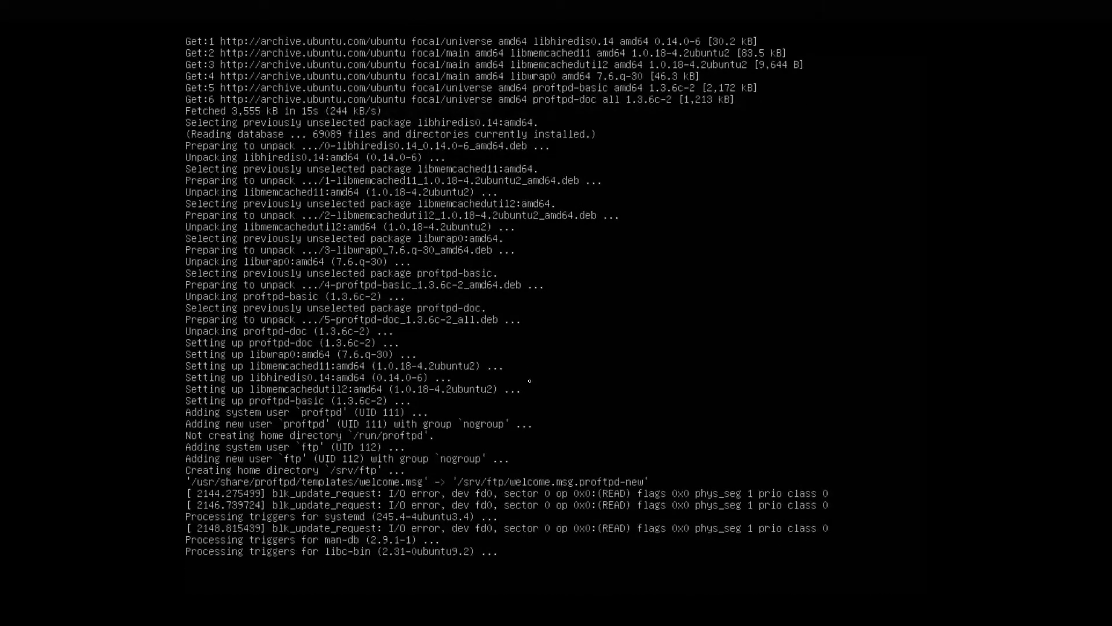
key("Return")
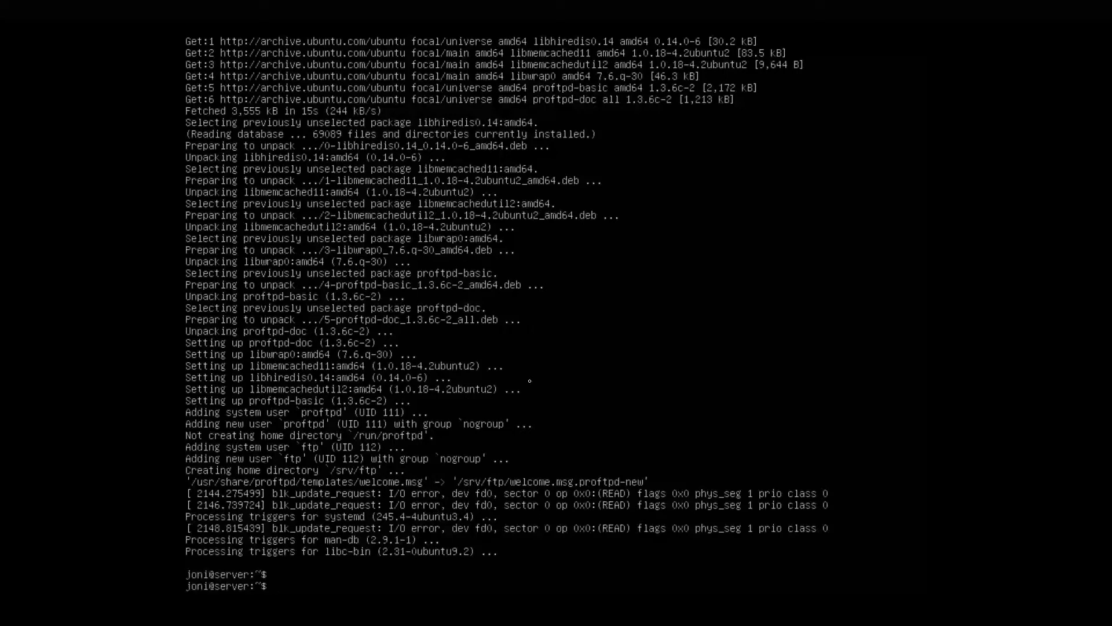
- Change to /etc/proftpd, list its files and open proftpd.conf in vim with sudo for editing
type("cd /etc/proftpd")
key("Return")
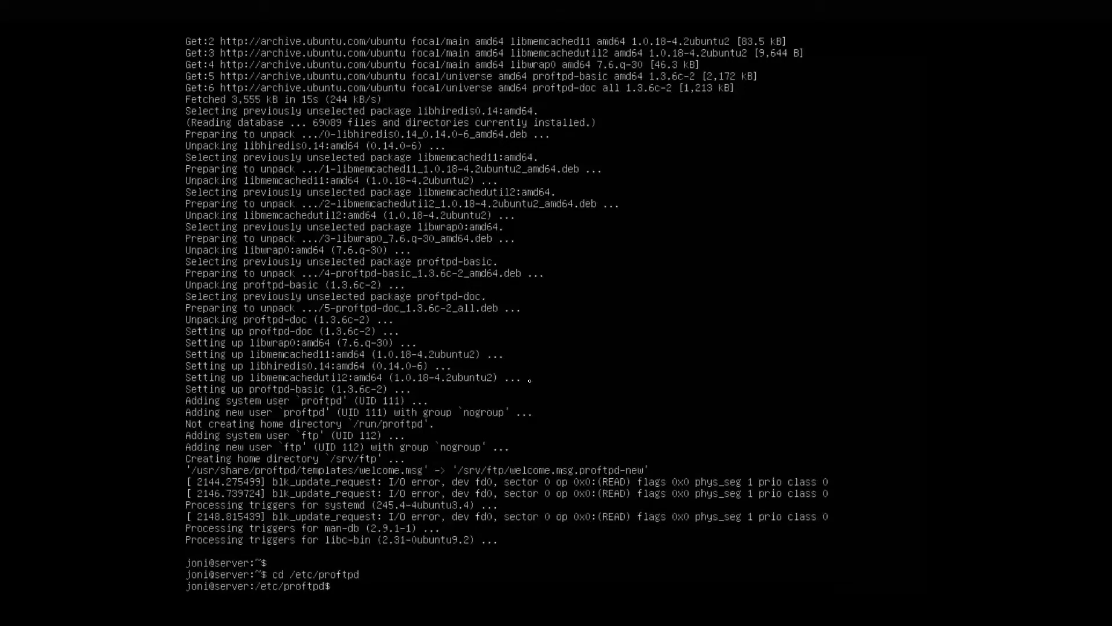
type("ls")
key("Return")
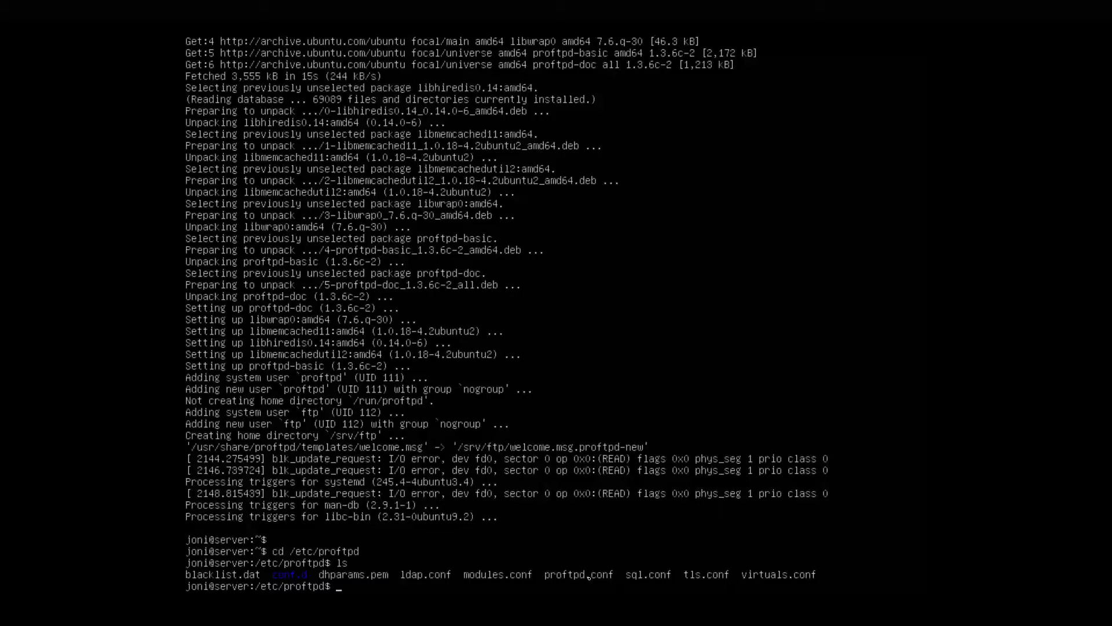
type("sudo vim proftpd.conf")
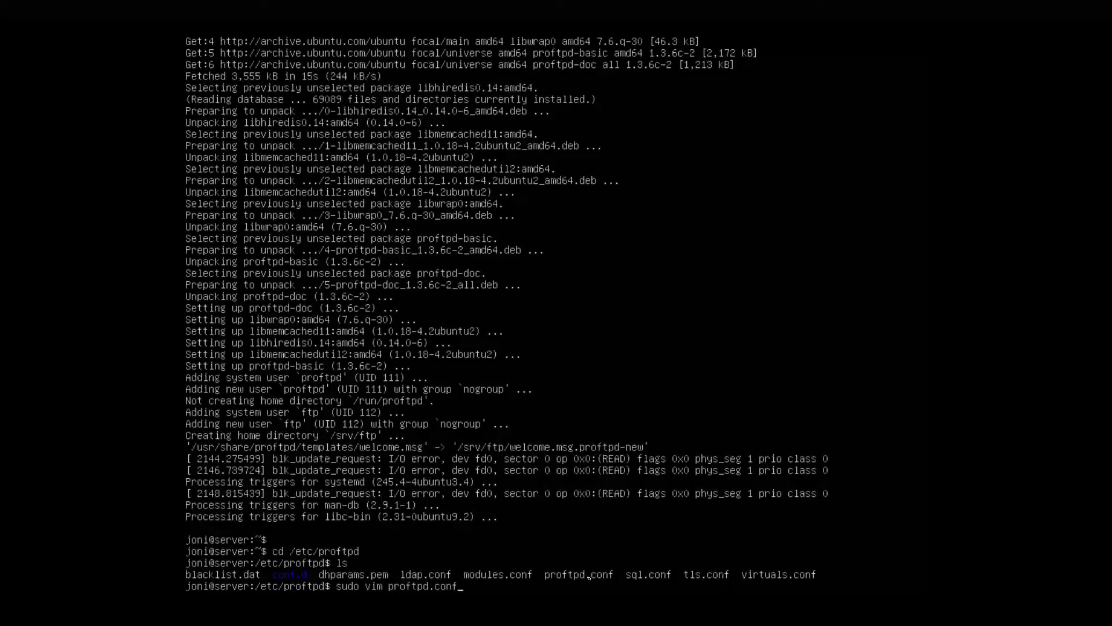
key("Return")
key("i")
key("BackSpace")
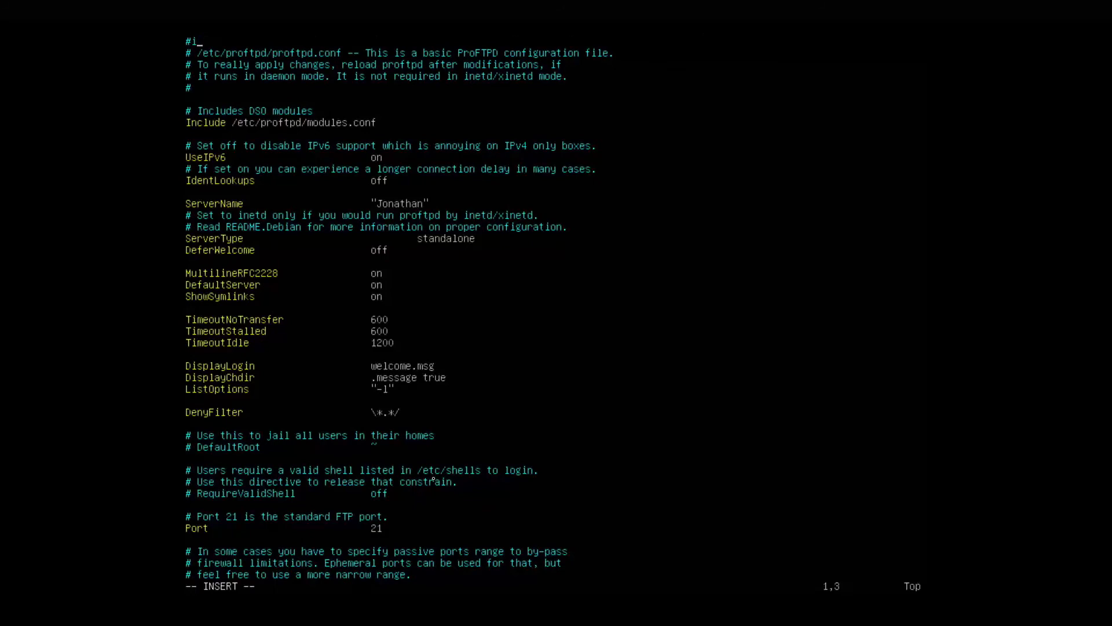
- Uncomment the DefaultRoot ~ directive in proftpd.conf, and save and quit with :wq
key("Down")
key("Down")
key("Down")
key("Down")
key("Down")
key("Down")
key("Down")
key("Down")
key("Down")
key("Down")
key("Down")
key("Down")
key("Down")
key("Down")
key("Down")
key("Right")
key("Right")
key("Right")
key("Right")
key("Right")
key("Right")
key("Right")
key("Right")
key("Right")
key("Right")
key("Right")
key("Right")
key("Right")
key("Right")
key("Right")
key("Right")
key("Right")
key("Down")
key("Down")
key("Down")
key("Down")
key("Down")
key("Down")
key("Down")
key("Down")
key("Down")
key("Down")
key("Down")
key("Down")
key("Down")
key("Down")
key("Down")
key("Down")
key("Down")
key("Down")
key("Down")
key("Down")
key("Down")
key("Left")
key("Left")
key("Left")
key("Left")
key("Left")
key("Left")
key("Left")
key("Left")
key("Left")
key("BackSpace")
key("Delete")
key("Escape")
type(":")
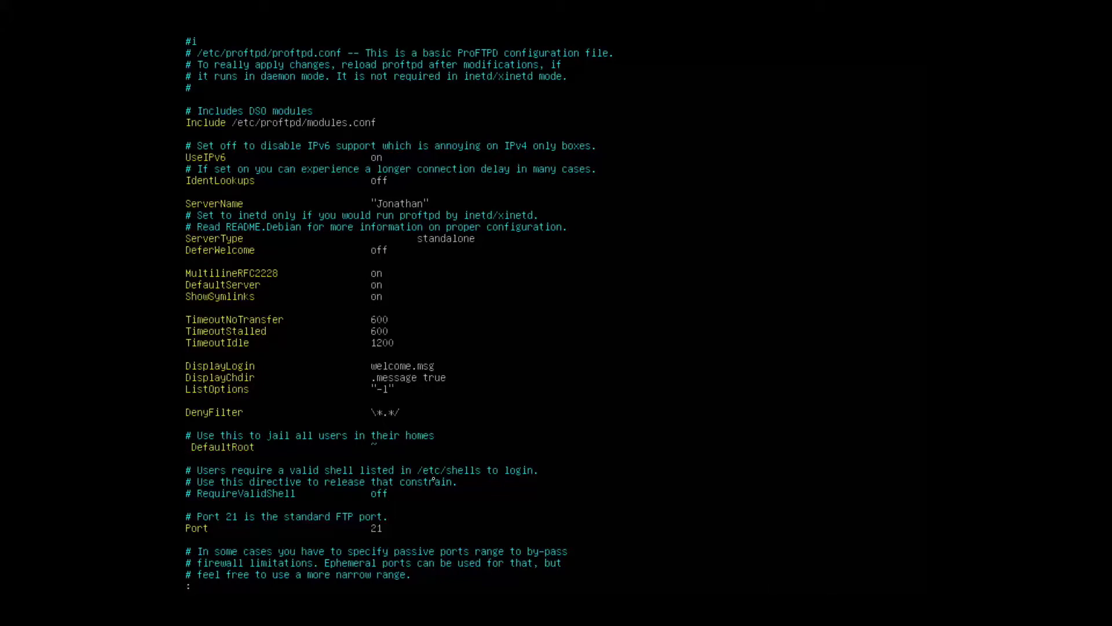
type("wq")
key("Return")
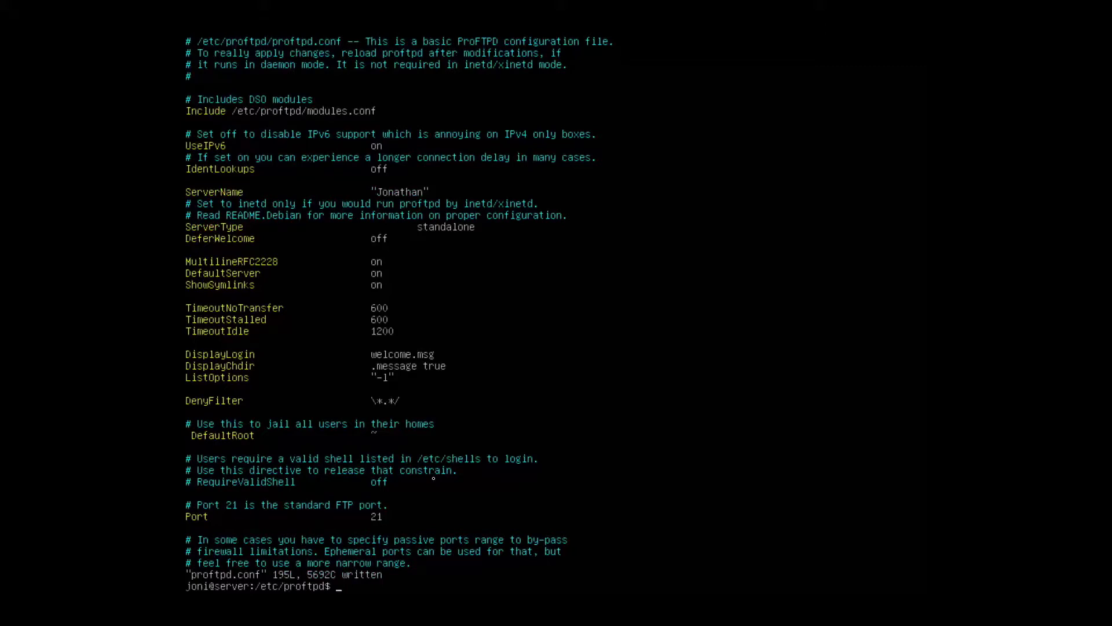
- Restart proftpd.service with sudo systemctl
type("sudo systemctl restart p")
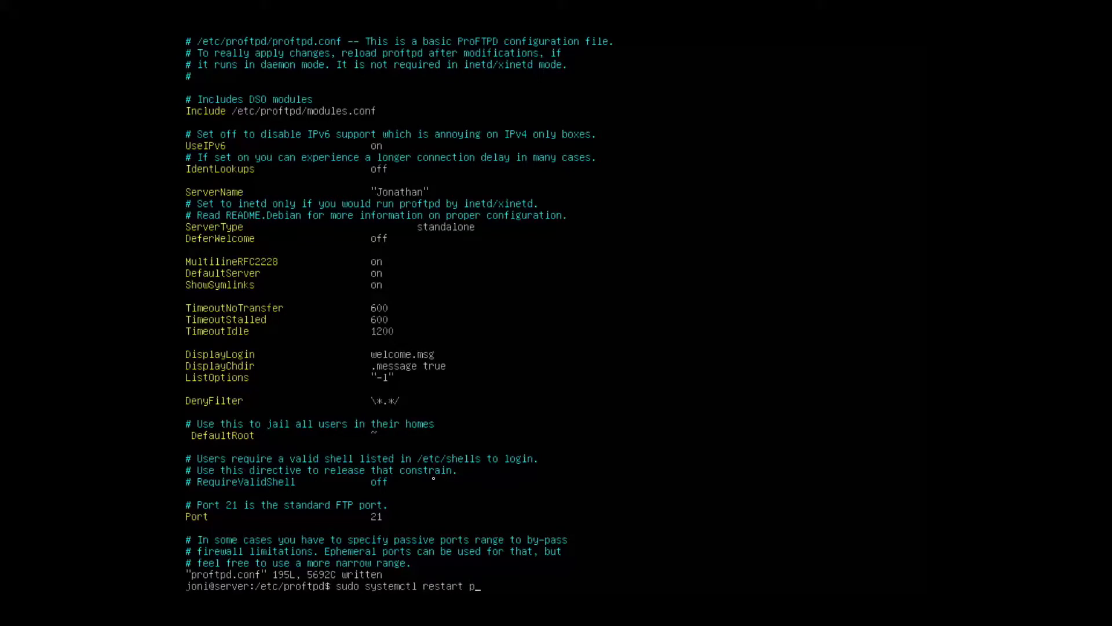
type("roftpd")
type(".service")
key("Return")
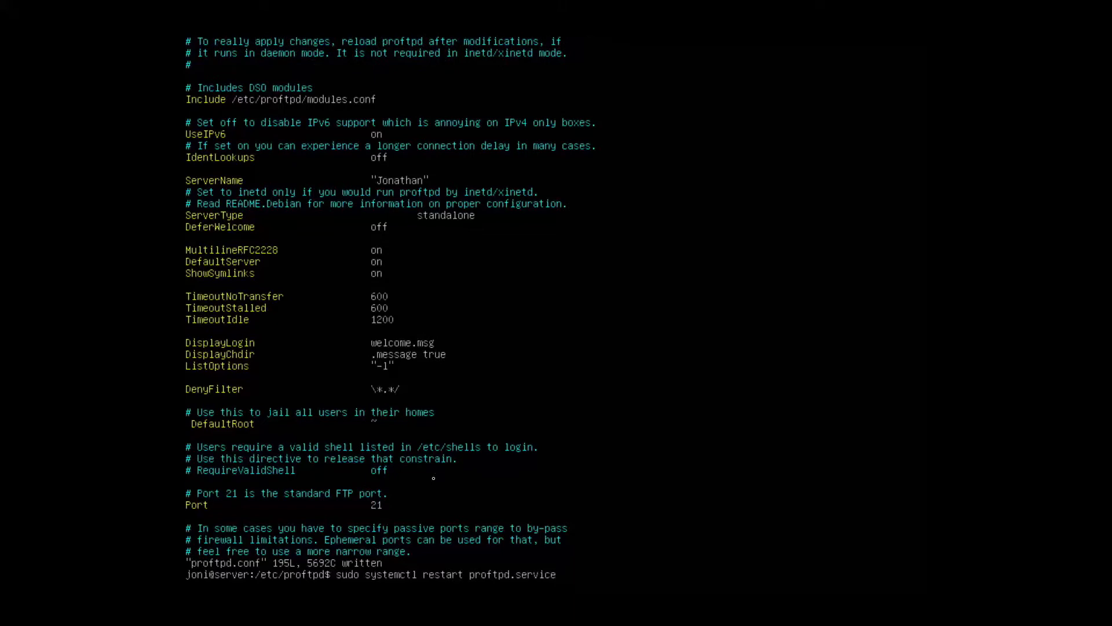
- Check the status of proftpd.service with sudo systemctl, quit the status output and clear the terminal
key("Up")
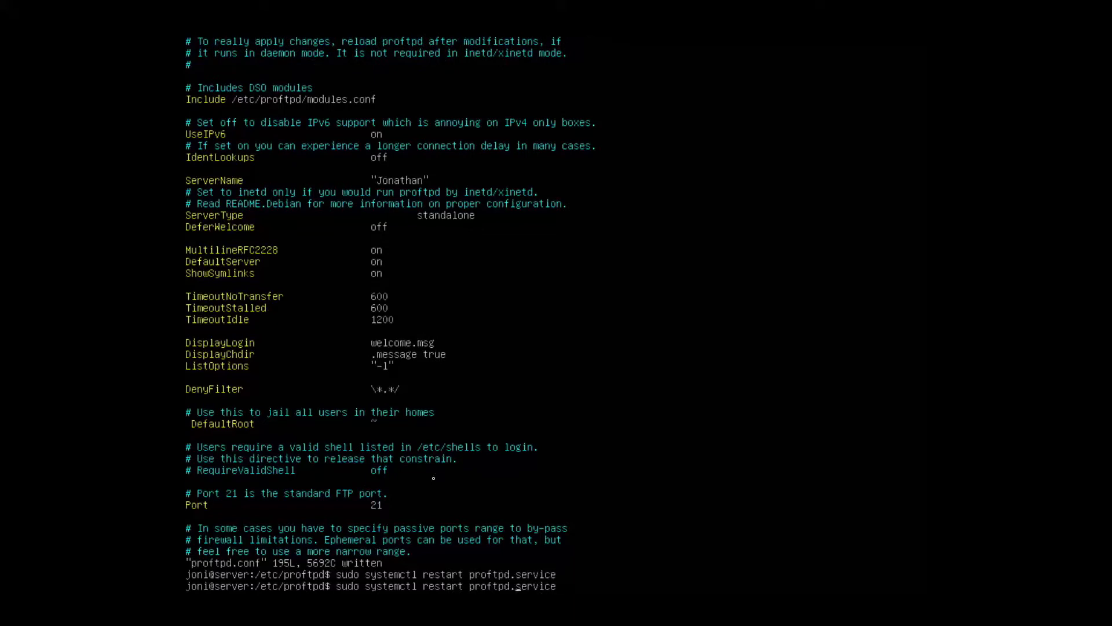
key("Left")
key("Left")
key("Left")
key("Left")
key("Left")
key("Left")
key("Left")
key("Left")
key("Left")
key("Left")
key("Left")
key("Left")
key("Left")
key("Left")
key("Left")
key("Left")
key("BackSpace")
key("BackSpace")
key("BackSpace")
key("BackSpace")
key("BackSpace")
key("BackSpace")
key("BackSpace")
type("status")
key("Return")
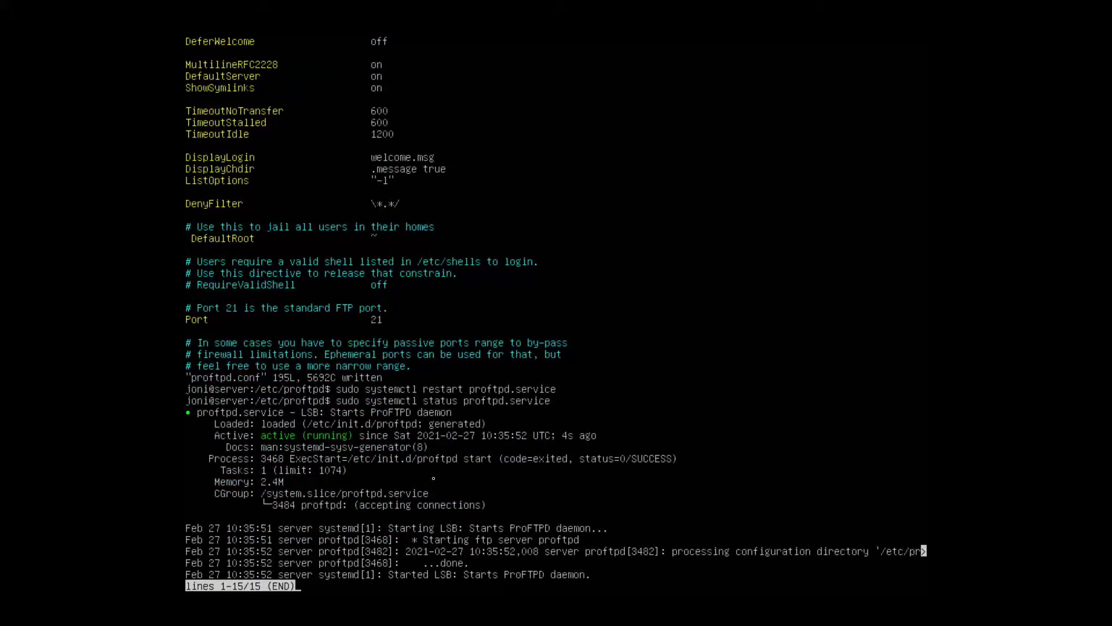
key("q")
type("clear")
key("Return")
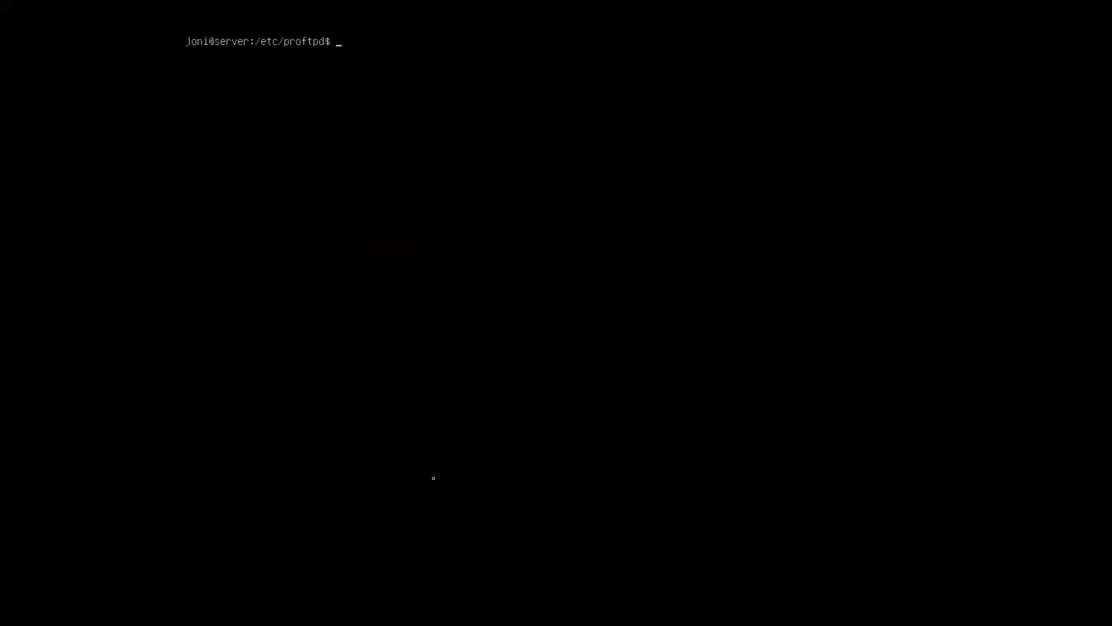
- Switch to Opera and review the service requirements in the TR1 assignment, covering webserver(apache), FTP, php and phpMyAdmin(MYSQL)
key("ctrl+alt+shift+f")
left_click(450, 577)
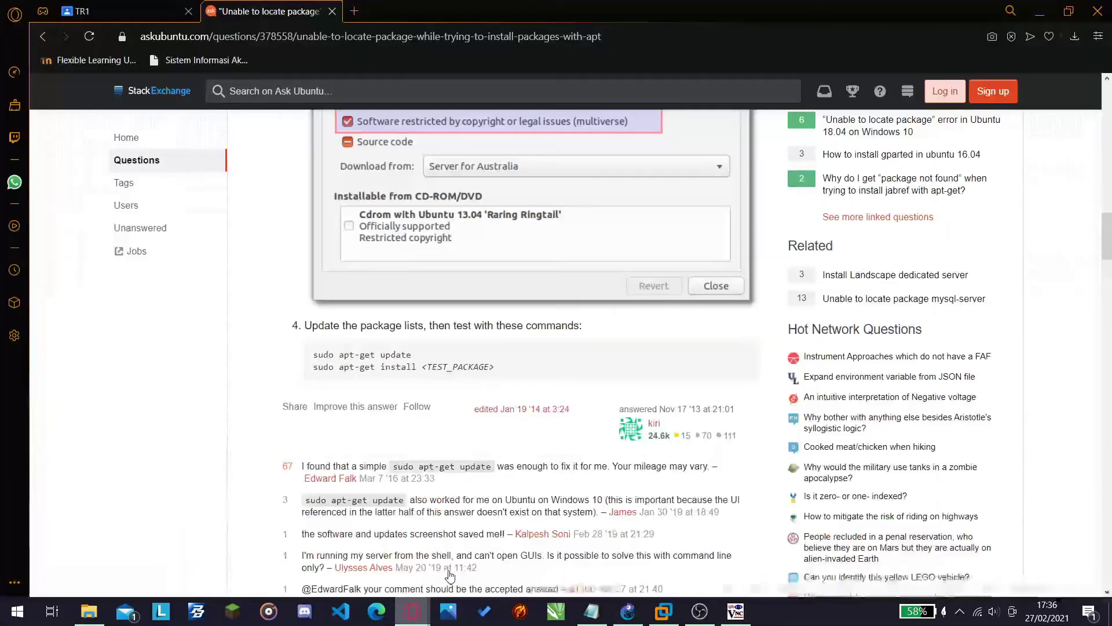
key("ctrl+Tab")
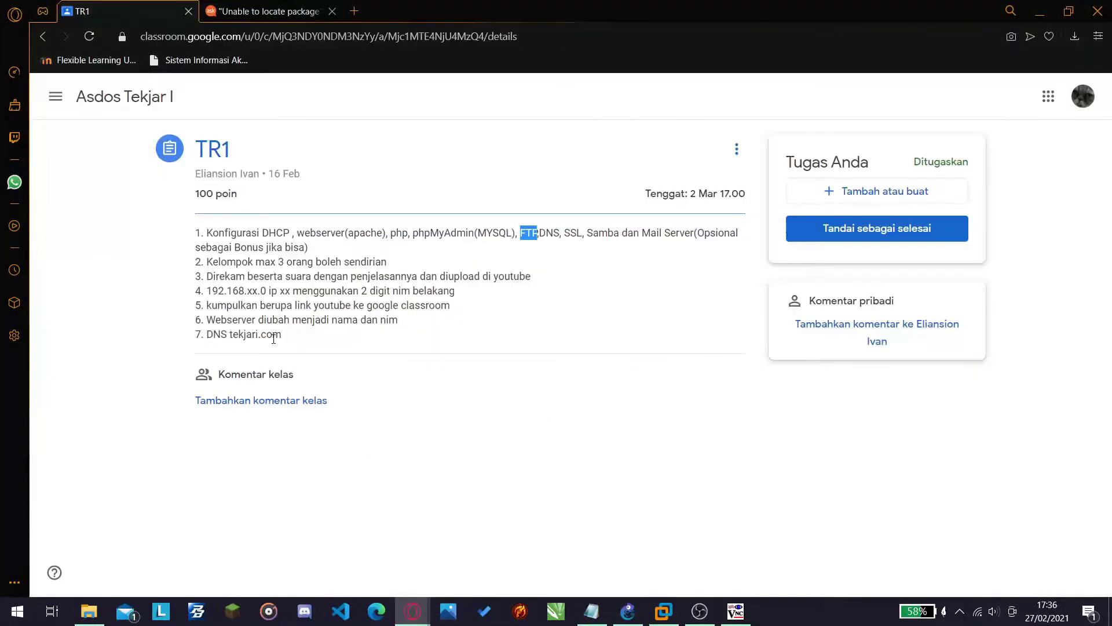
left_click_drag(262, 232, 387, 234)
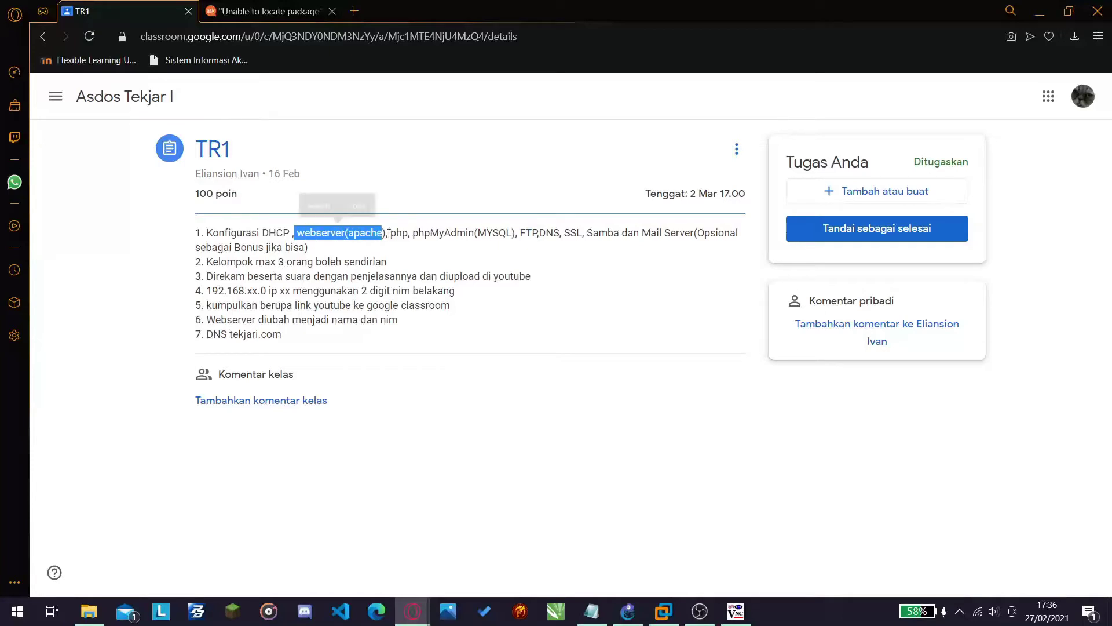
double_click(528, 232)
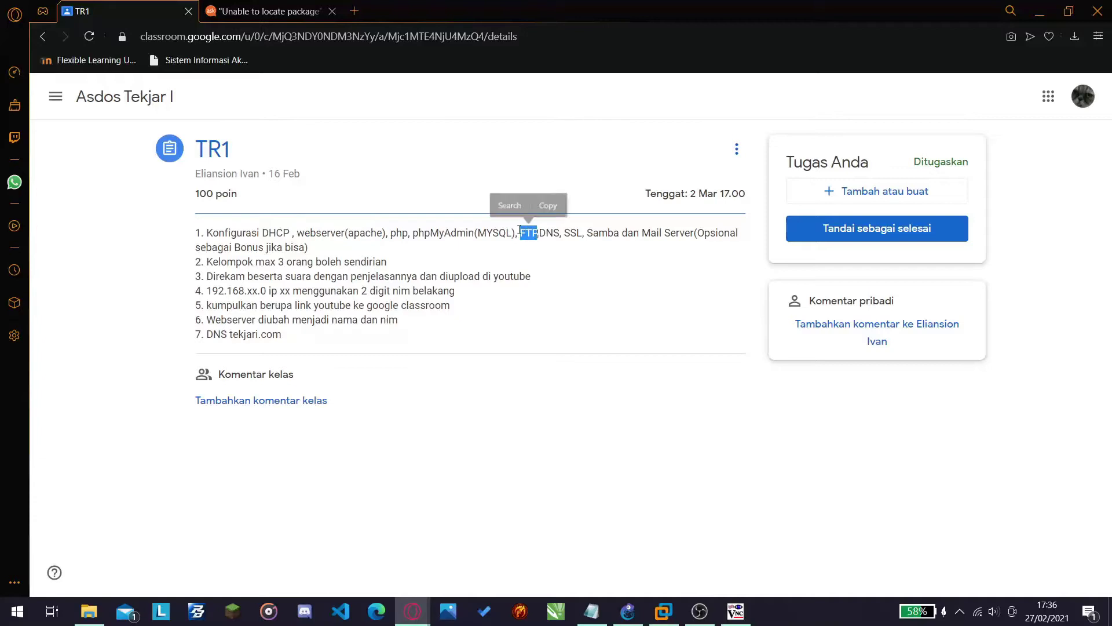
mouse_move(390, 232)
left_mouse_down()
mouse_move(471, 235)
mouse_move(409, 238)
left_mouse_up()
left_click(423, 236)
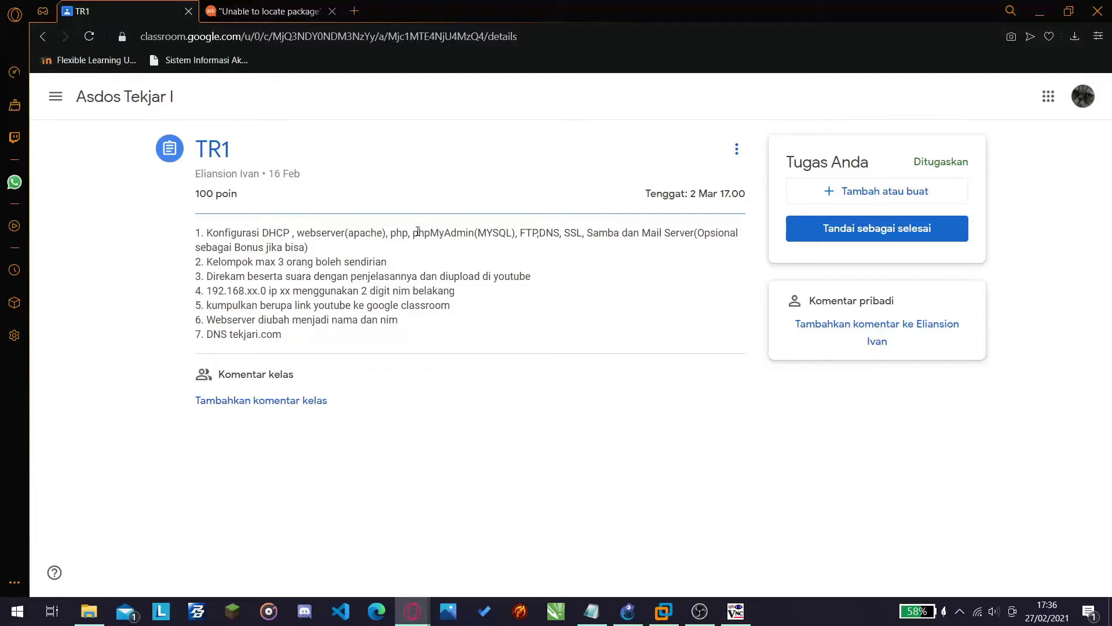
- Return to the server console in TightVNC Viewer and install mysql-server with sudo apt, answering Y to continue
key("alt+Tab")
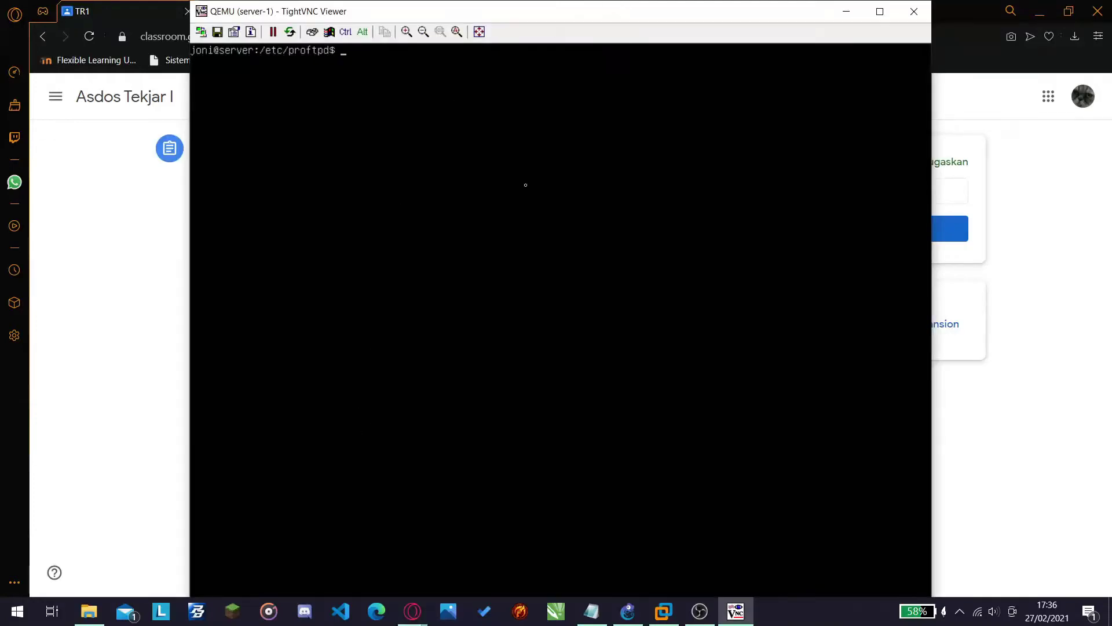
key("ctrl+alt+shift+f")
key("Return")
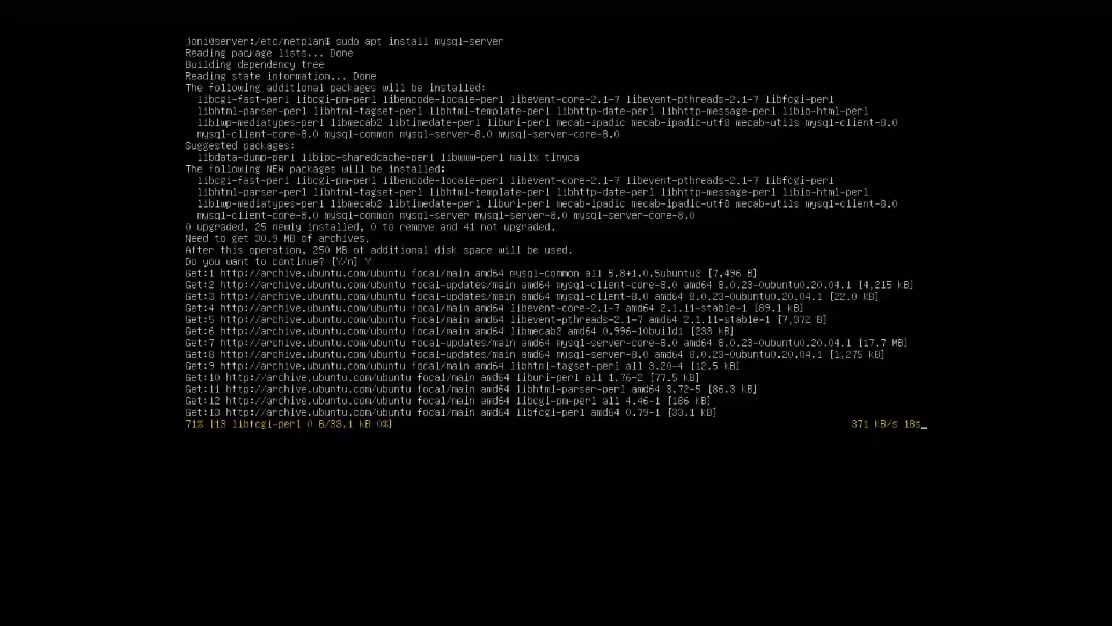
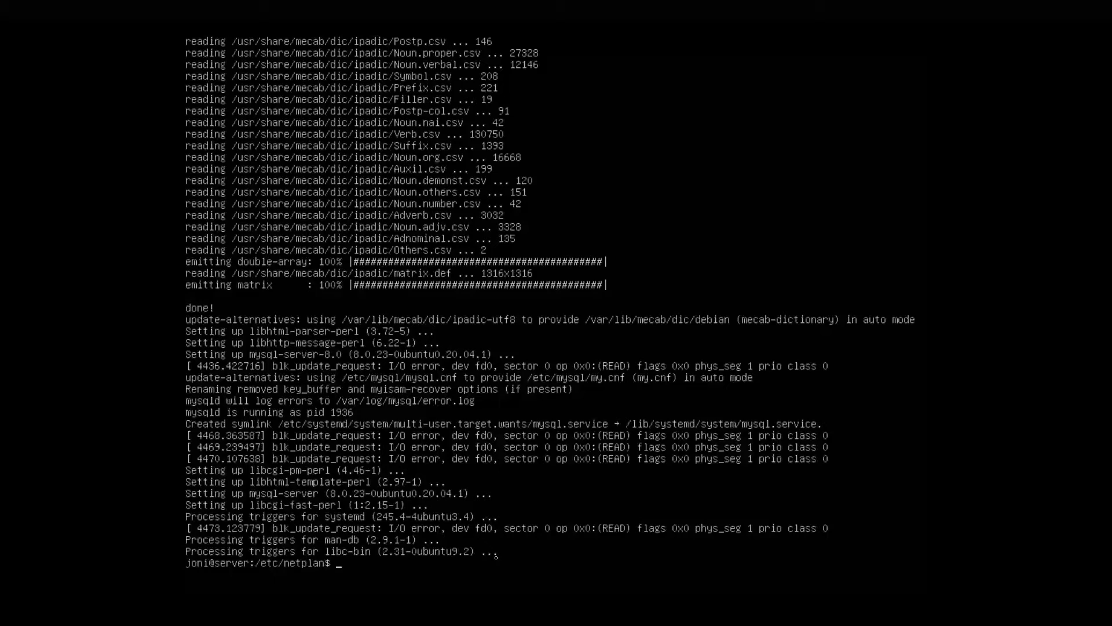
- Try to secure the MySQL installation with sudo mysql secure-installation, and clear the terminal
type("sudo mysql secure-installation")
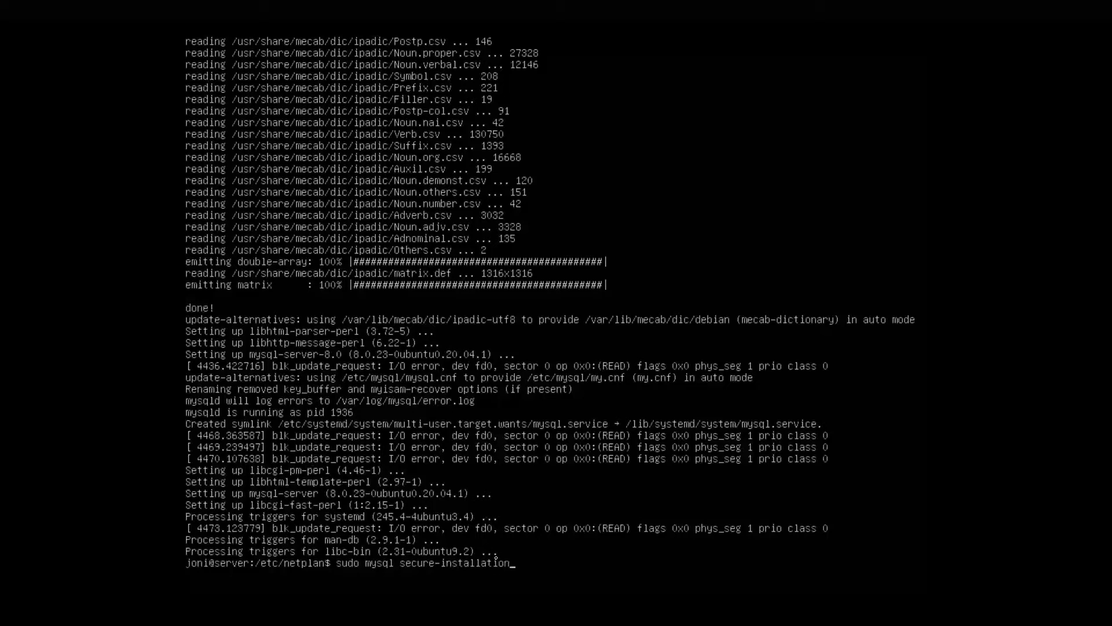
key("Return")
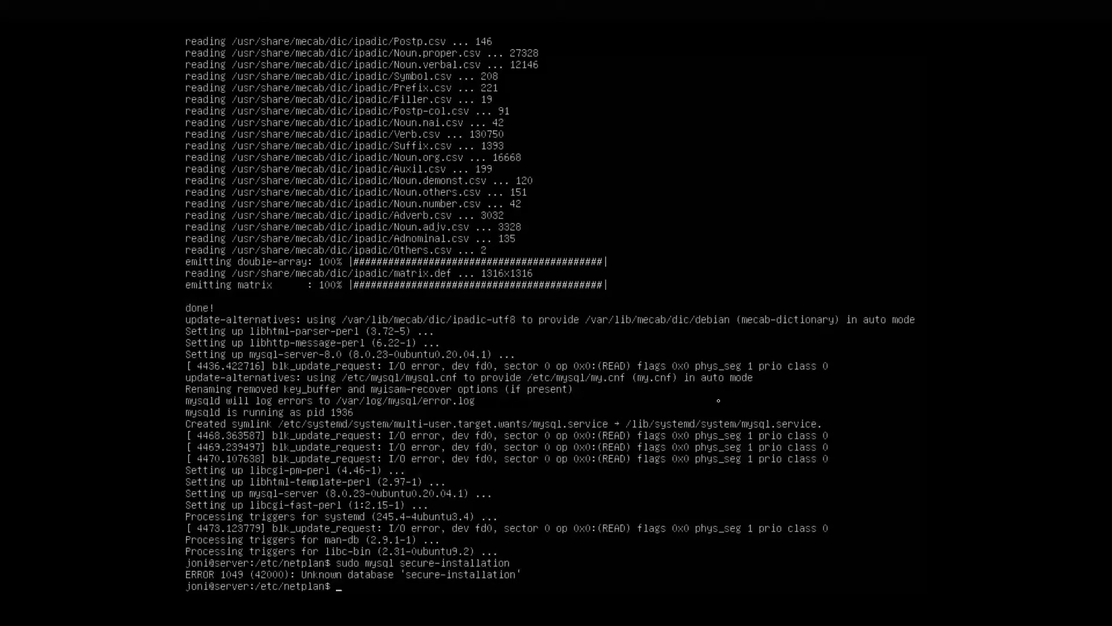
type("CLEAR")
key("BackSpace")
key("BackSpace")
key("BackSpace")
key("BackSpace")
key("BackSpace")
type("clear")
key("Return")
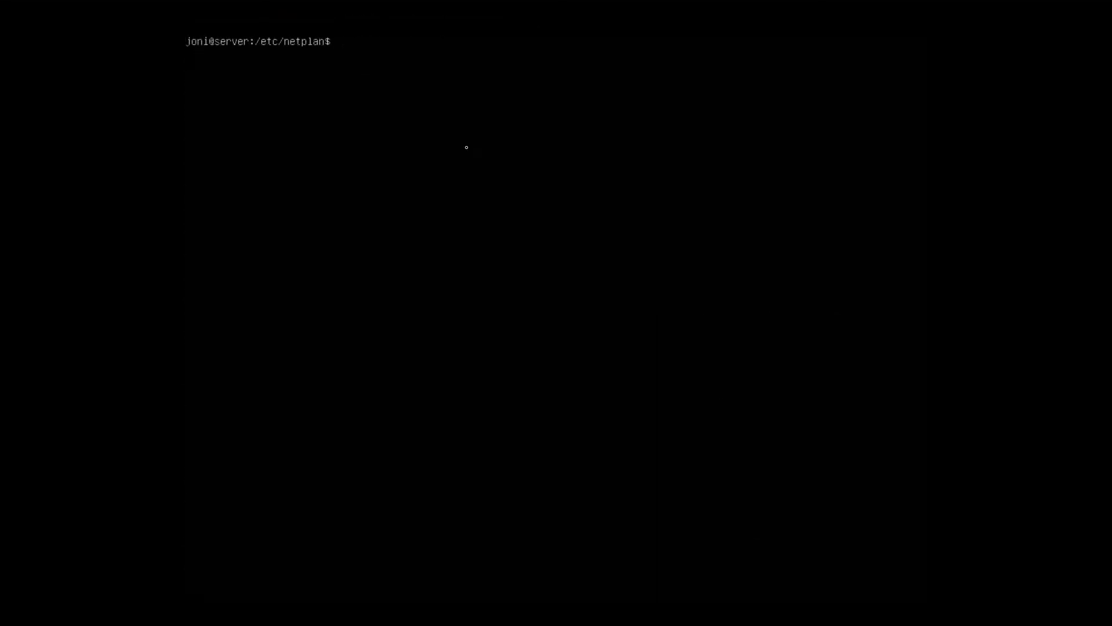
- Run mysql_secure_installation with sudo to begin securing the MySQL server
type("SUD")
key("BackSpace")
key("BackSpace")
key("BackSpace")
type("sudo")
type(" a")
key("BackSpace")
type("mysql_secure_installation")
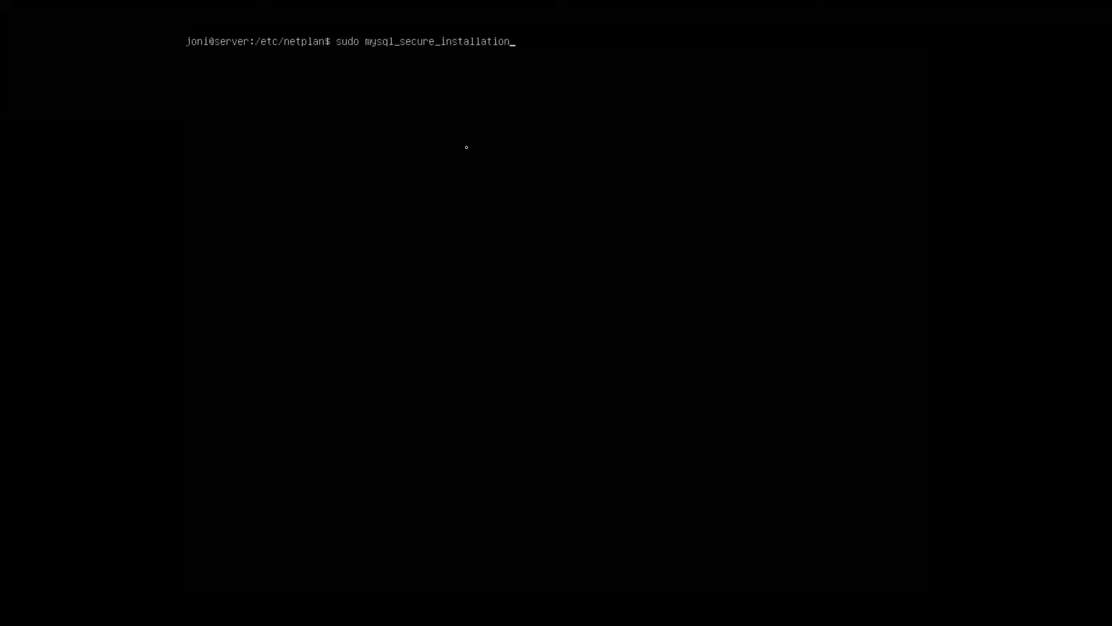
key("Return")
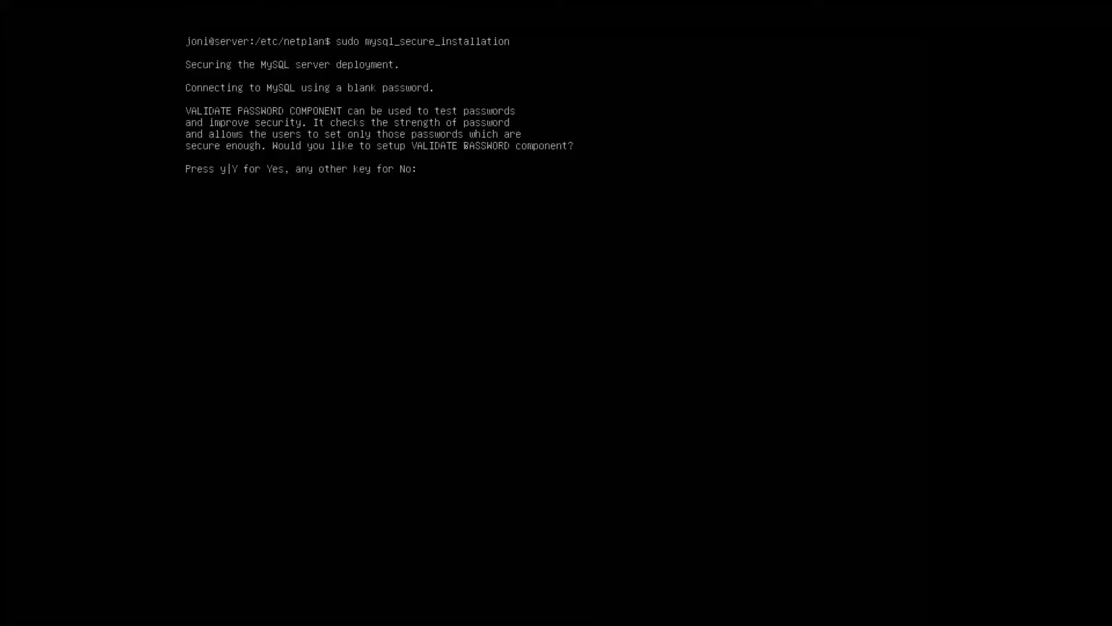
- Enable the VALIDATE PASSWORD component and choose password validation policy 0 (LOW)
type("Y")
key("Return")
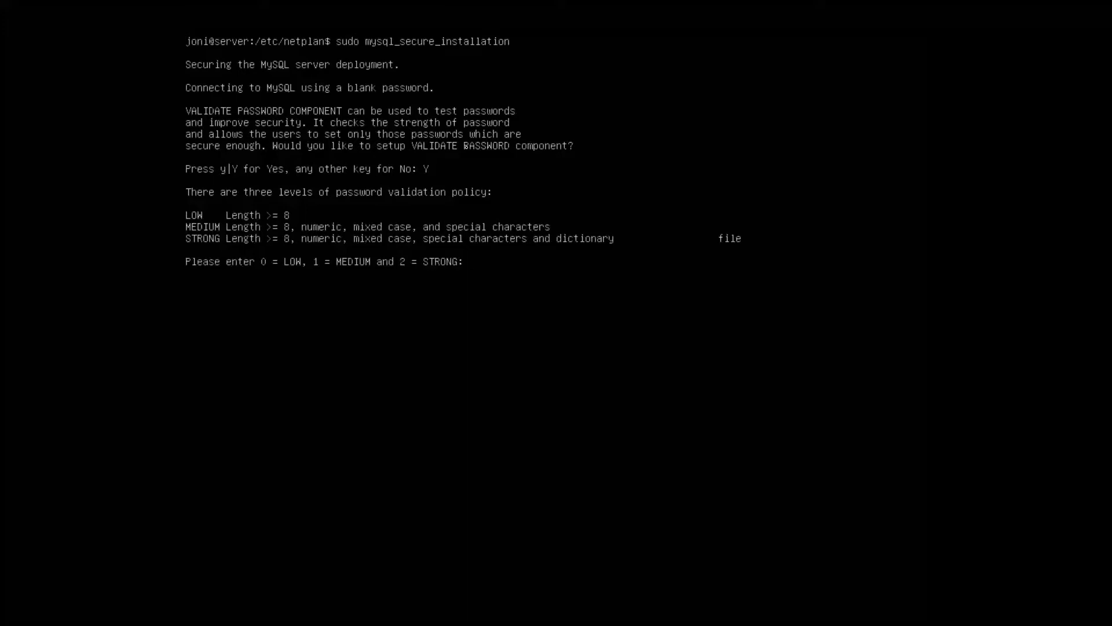
type("0")
key("Return")
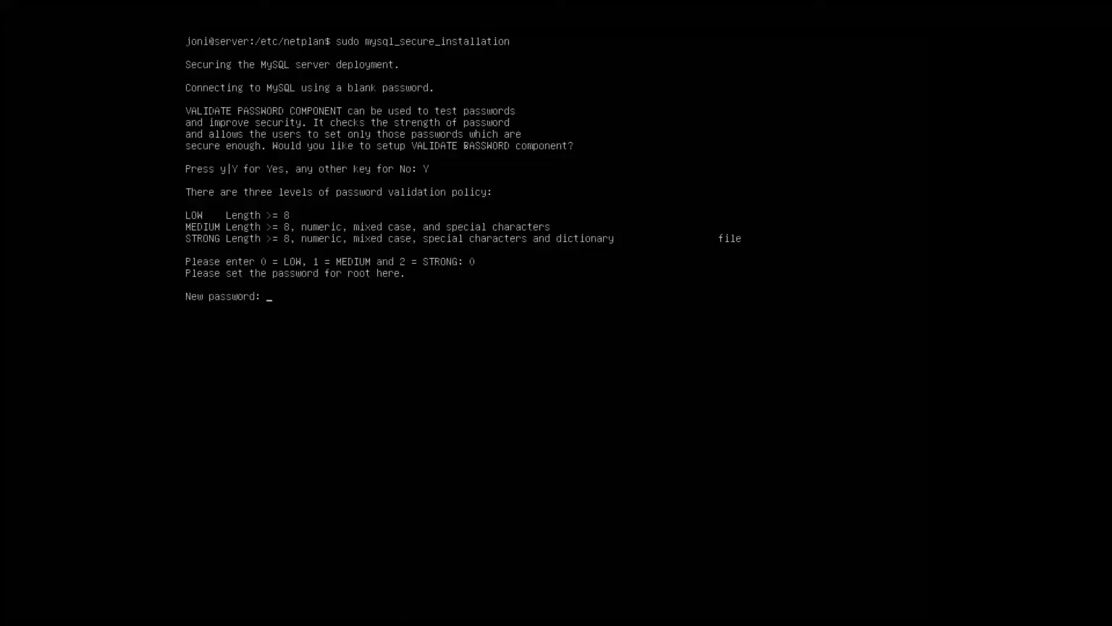
- Enter and re-enter the new MySQL root password, and answer yes to continue with it
key("Return")
key("Return")
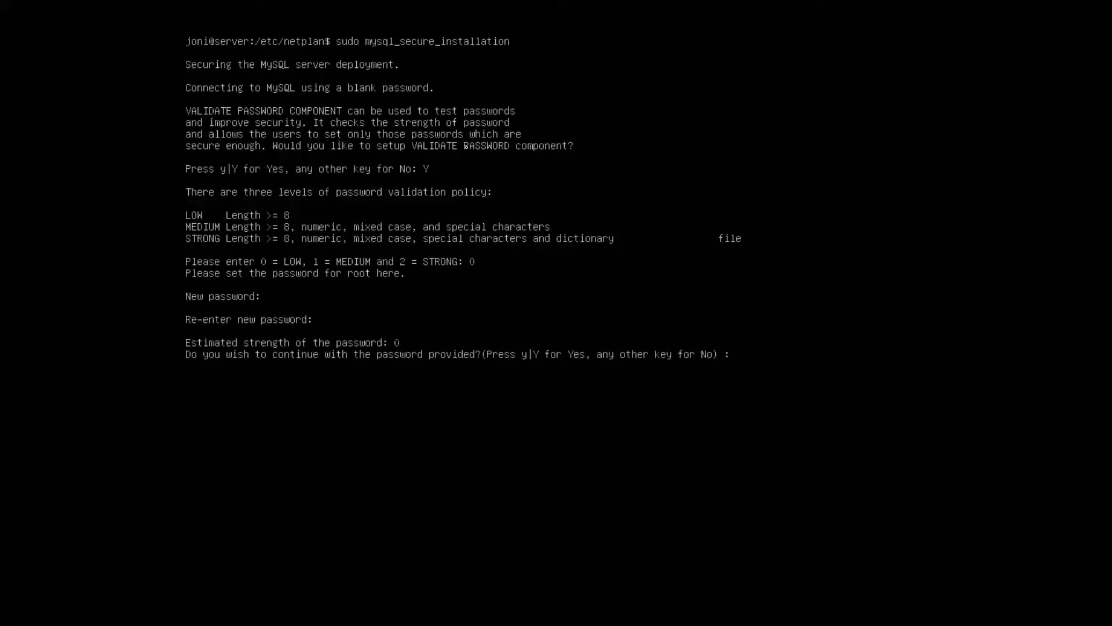
type("yes")
key("BackSpace")
key("BackSpace")
type("es")
key("Return")
- Answer y to removing anonymous users, disallowing remote root login, removing the test database and reloading the privilege tables, and clear the terminal
type("y")
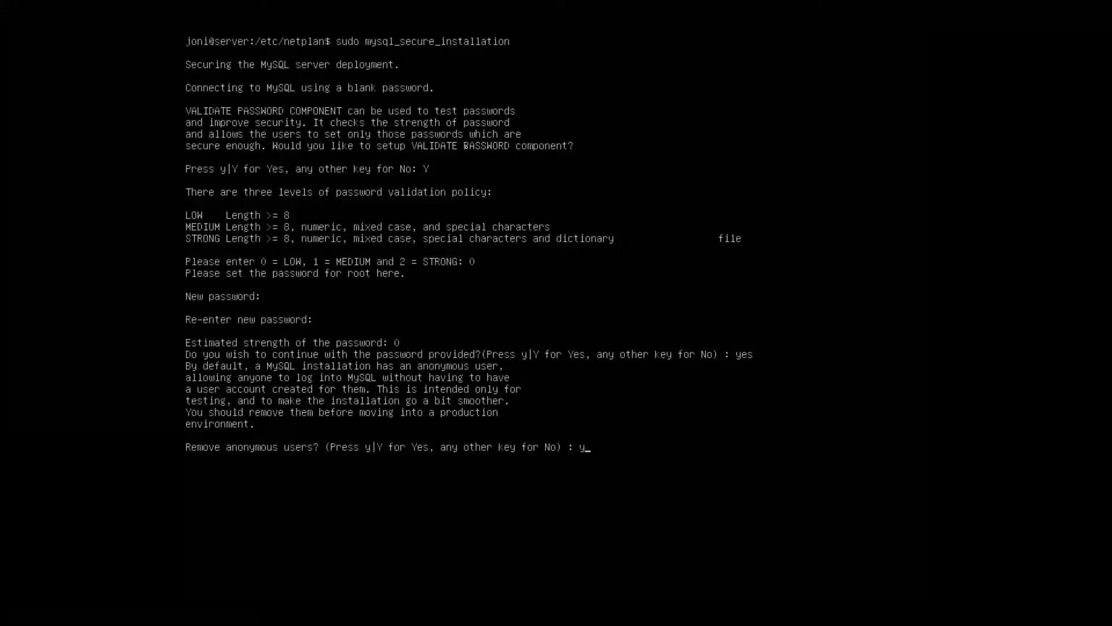
key("Return")
type("y")
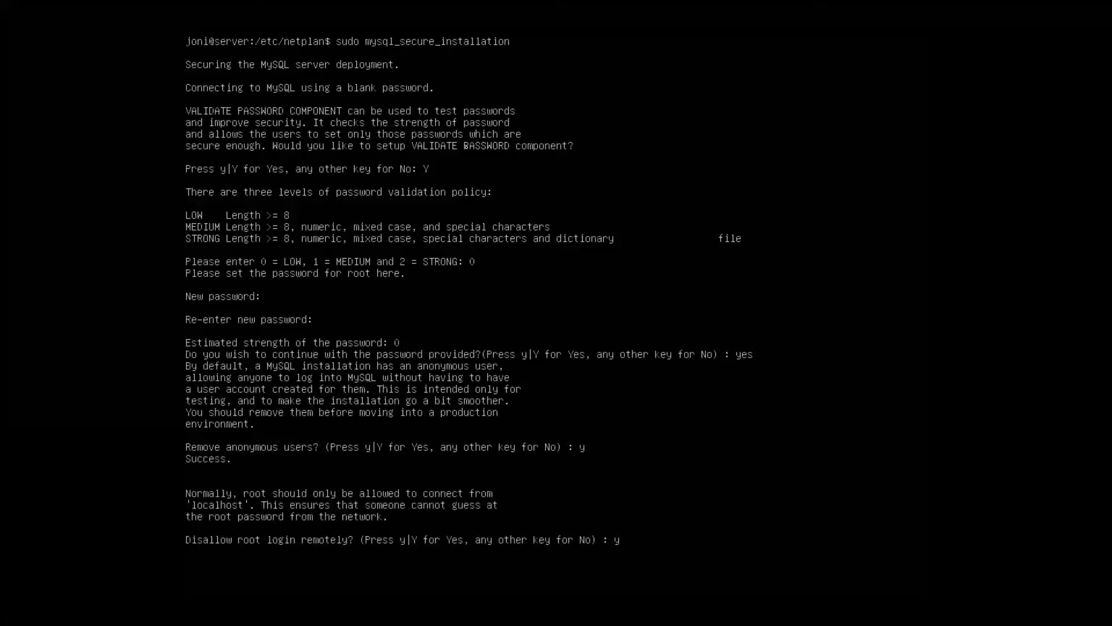
key("Return")
type("y")
key("Return")
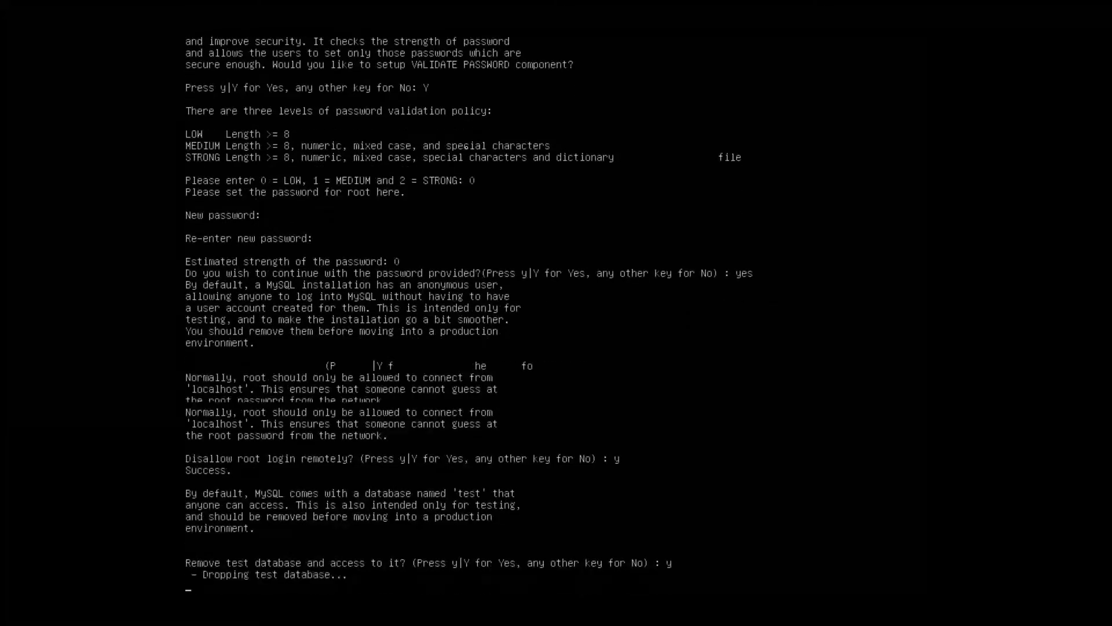
type("y")
key("Return")
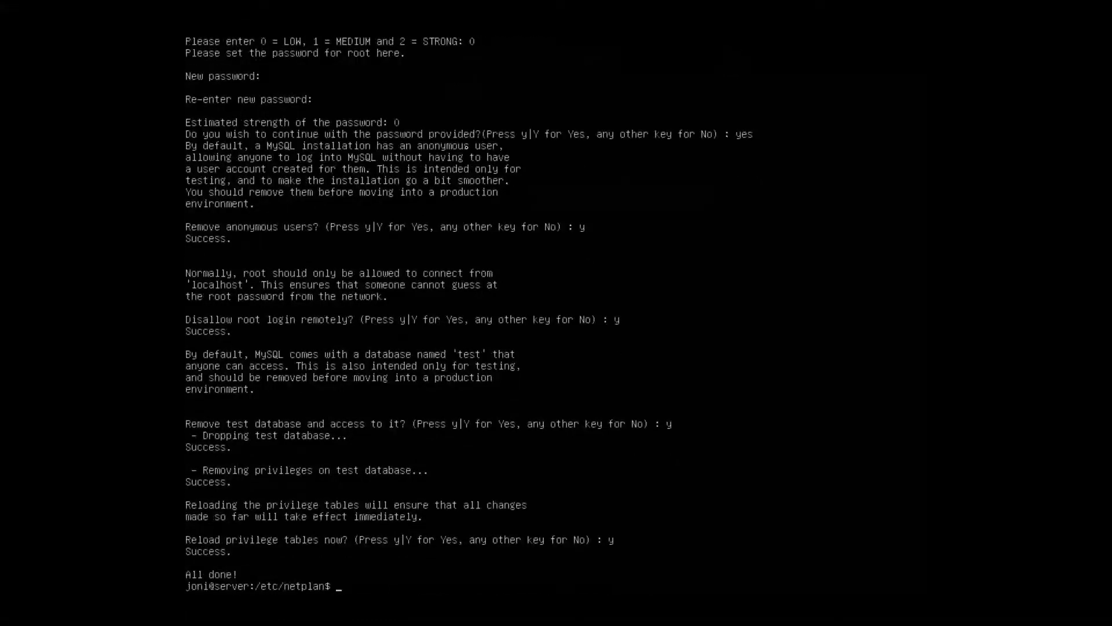
type("CLEAR")
key("Return")
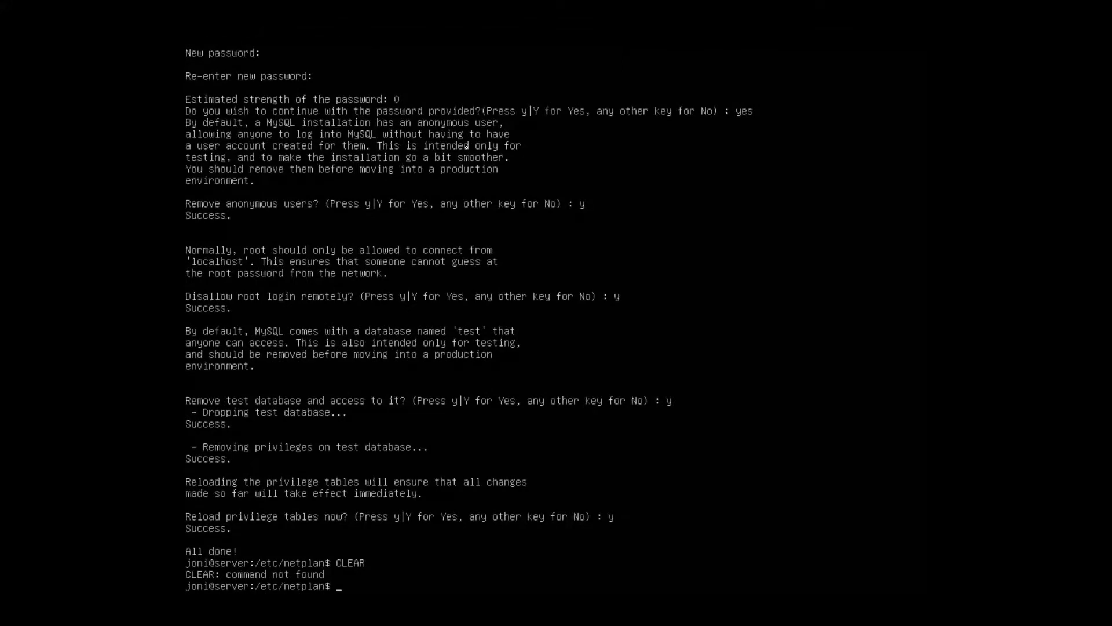
type("clear")
key("Return")
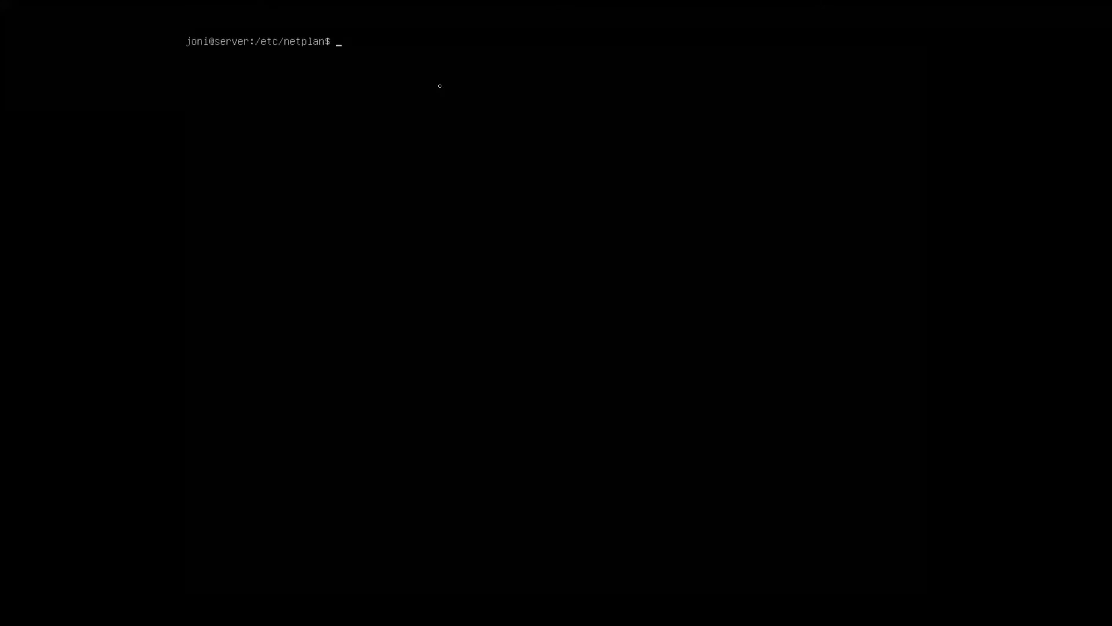
- Install php, libapache2-mod-php and php-mysql with sudo apt, answering y to continue
type("SUDO")
key("BackSpace")
key("BackSpace")
key("BackSpace")
key("BackSpace")
key("BackSpace")
type("sudo apt install php libapache2-mod-php")
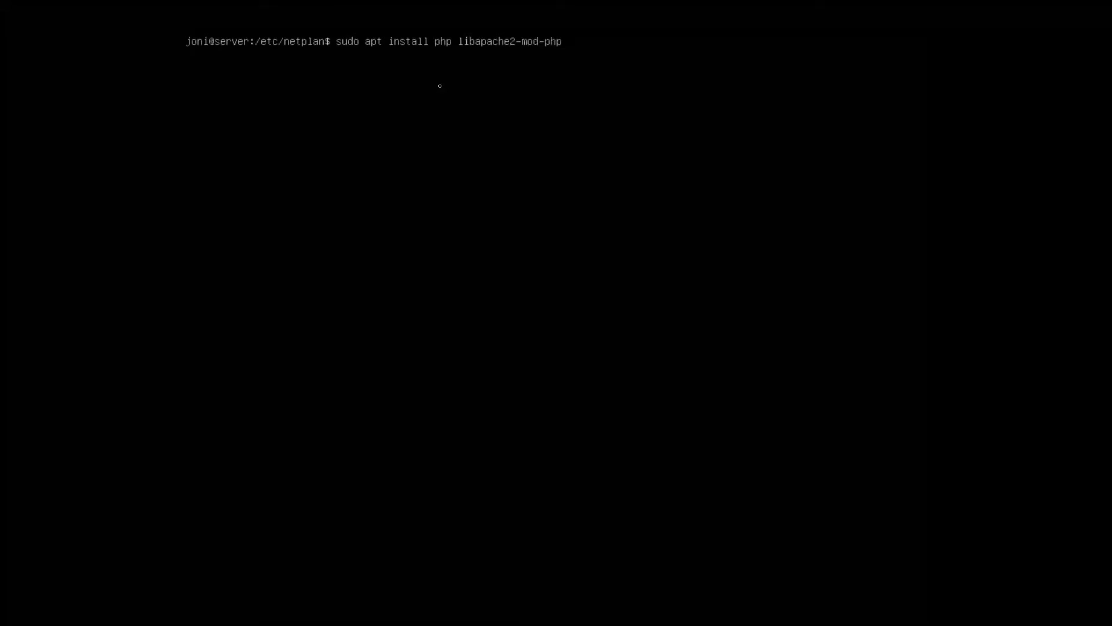
type(" php-mysql")
key("Return")
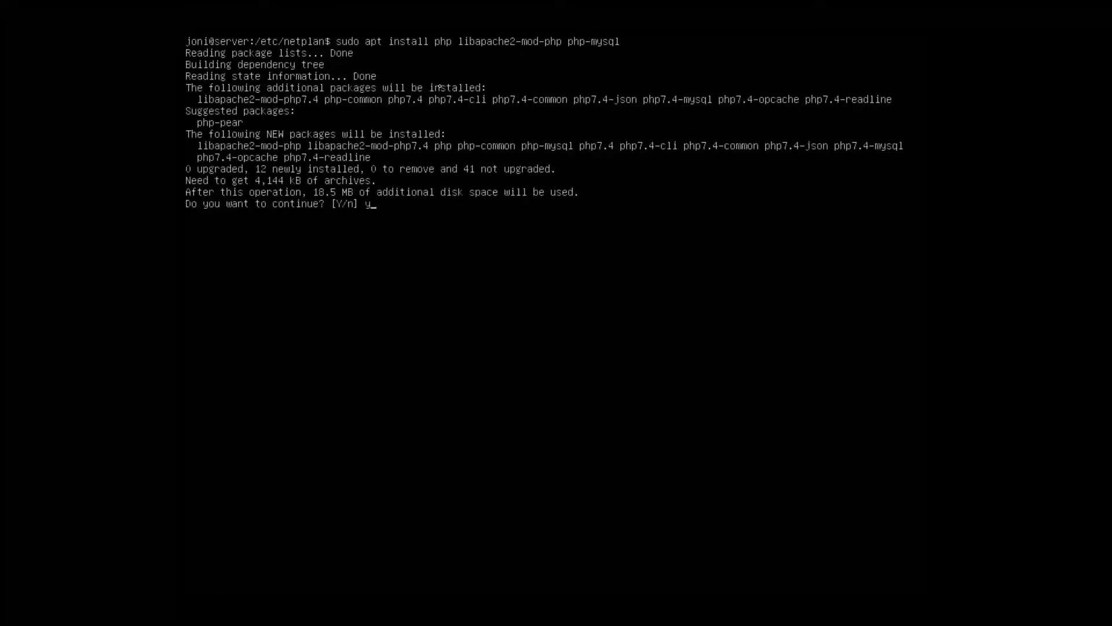
key("Return")
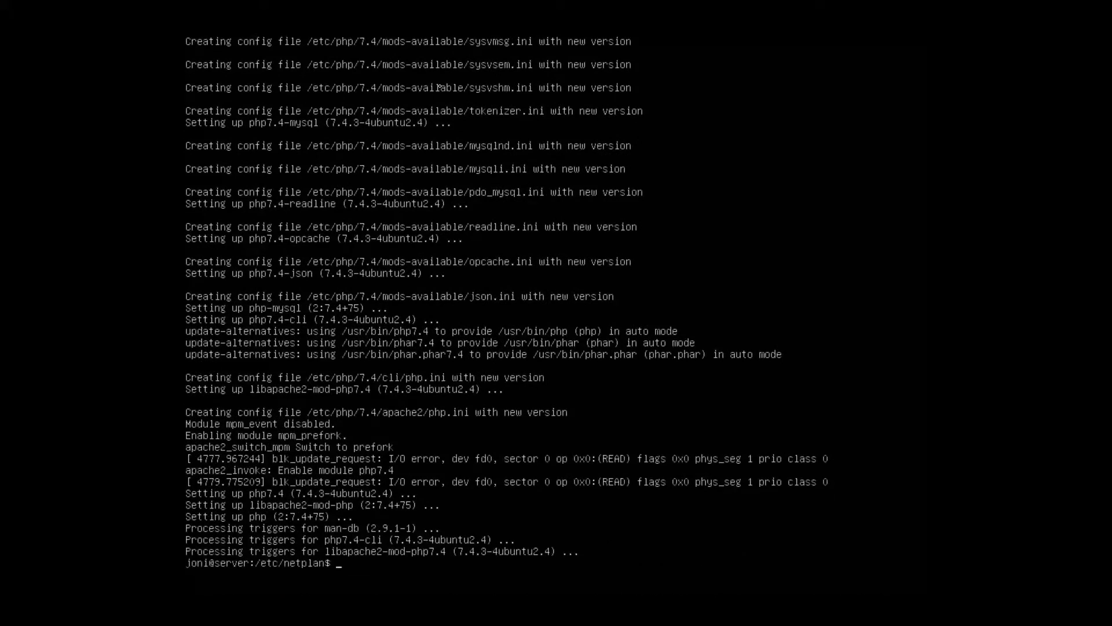
- Clear the PHP installation output from the terminal
type("CLEAR")
key("BackSpace")
key("BackSpace")
key("BackSpace")
key("BackSpace")
key("BackSpace")
type("clear")
key("Return")
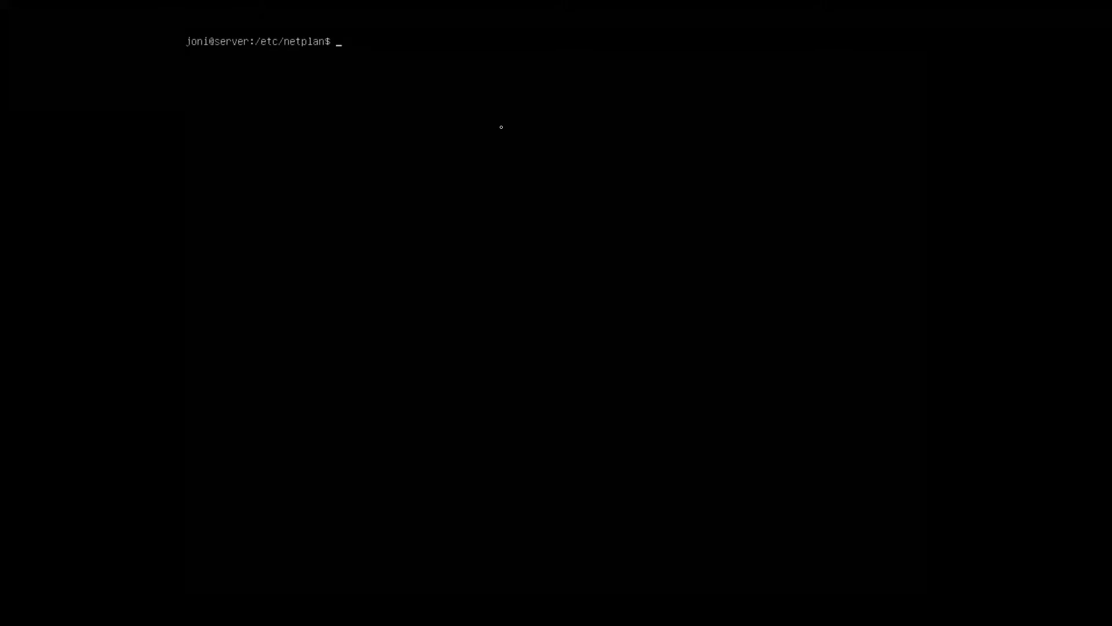
- Install phpmyadmin with sudo apt, answering y to continue
type("SUDO NA")
key("BackSpace")
key("BackSpace")
key("BackSpace")
key("BackSpace")
key("BackSpace")
key("BackSpace")
key("BackSpace")
type("sudo apt install php my")
key("BackSpace")
key("BackSpace")
type("myadmin")
key("Return")
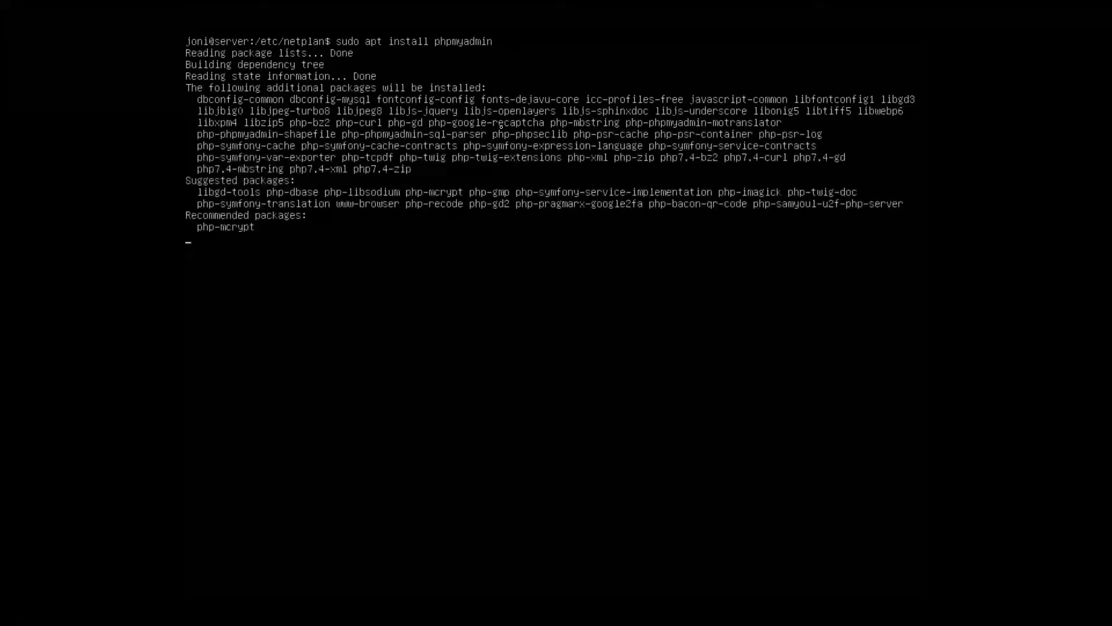
type("y")
key("Return")
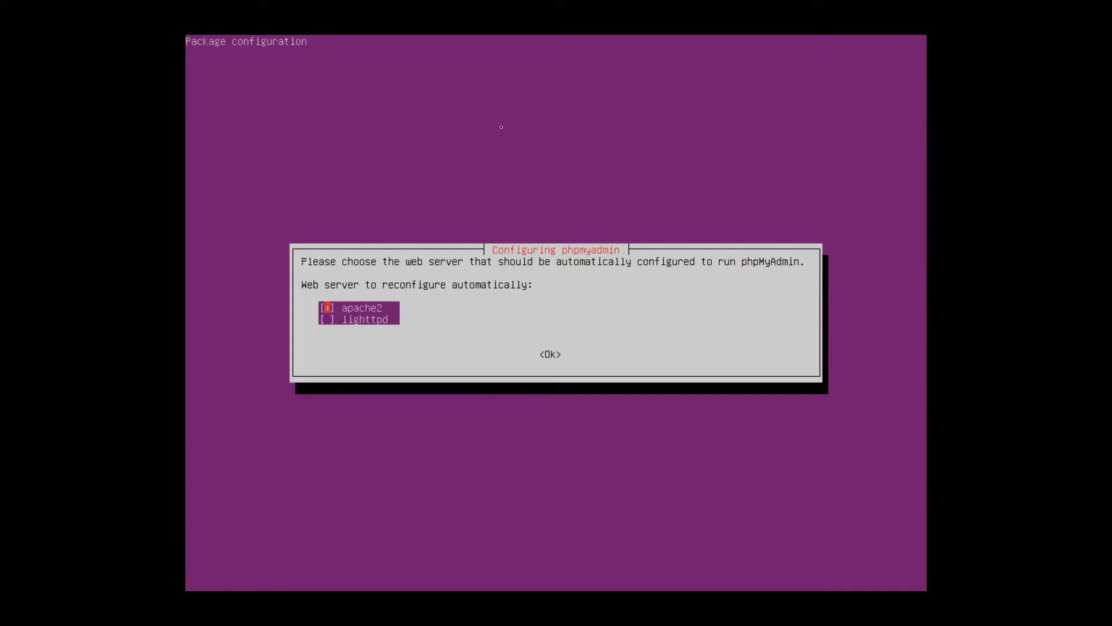
- Configure phpmyadmin for the apache2 web server, decline database configuration with dbconfig-common, and clear the terminal
key("Tab")
key("Return")
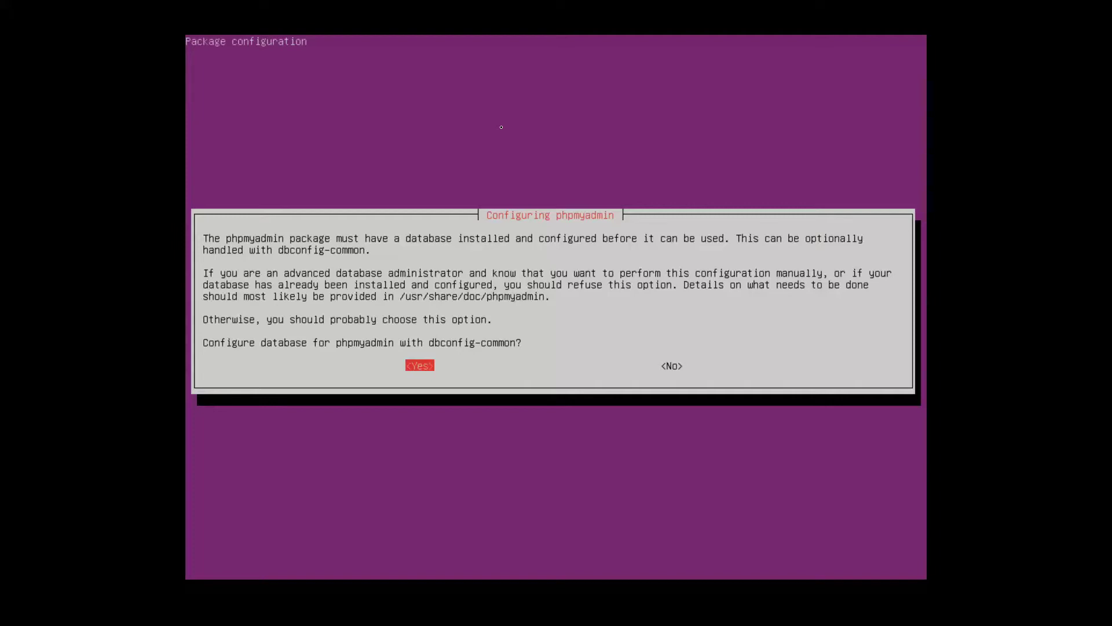
key("Tab")
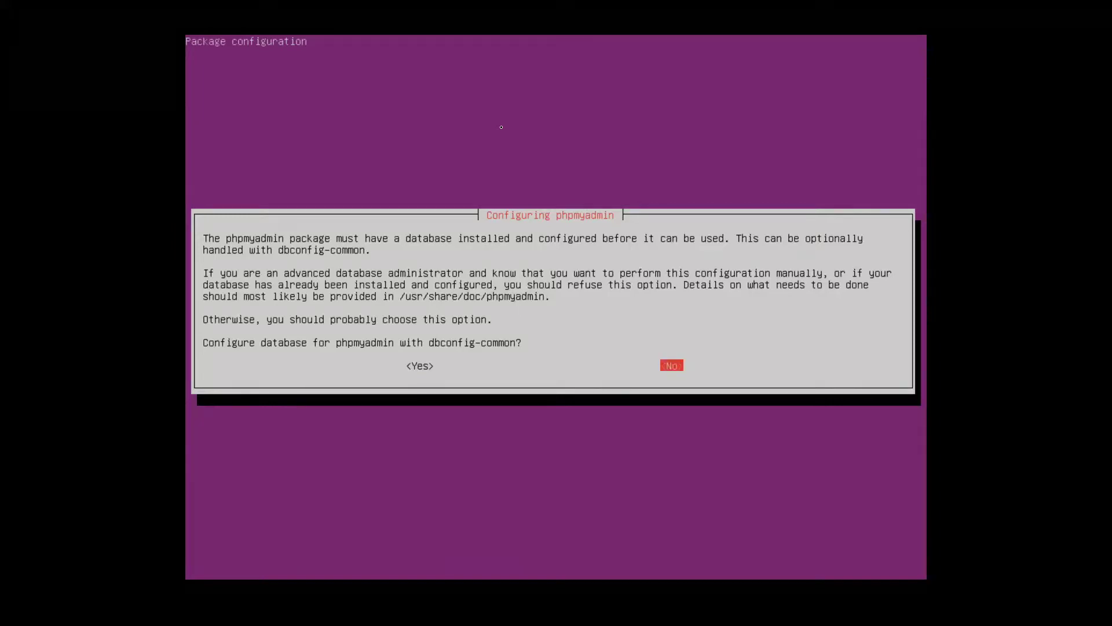
key("Return")
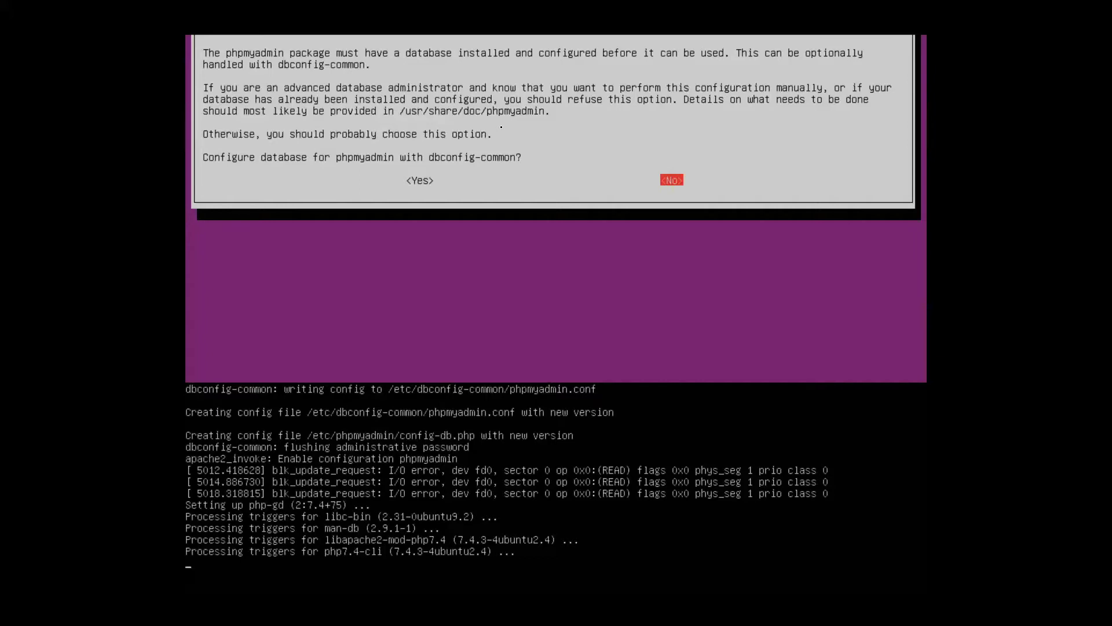
type("clear")
key("Return")
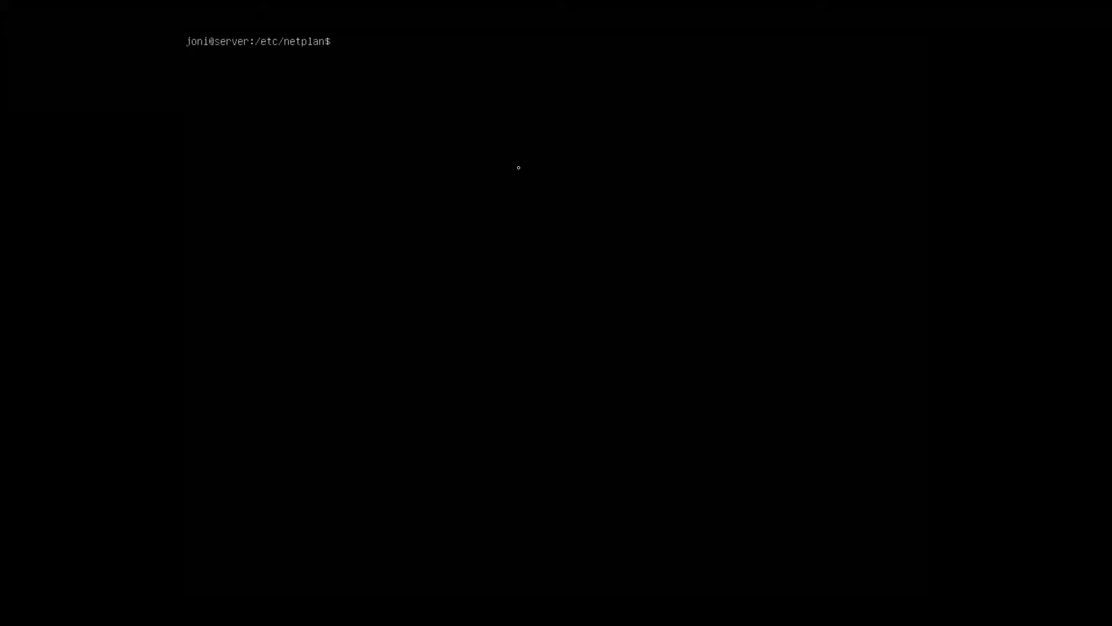
- Switch to the TR1 assignment in Opera and review its required services, from DHCP and webserver through FTP, DNS, SSL and Samba
key("ctrl+alt+shift+f")
left_click(410, 612)
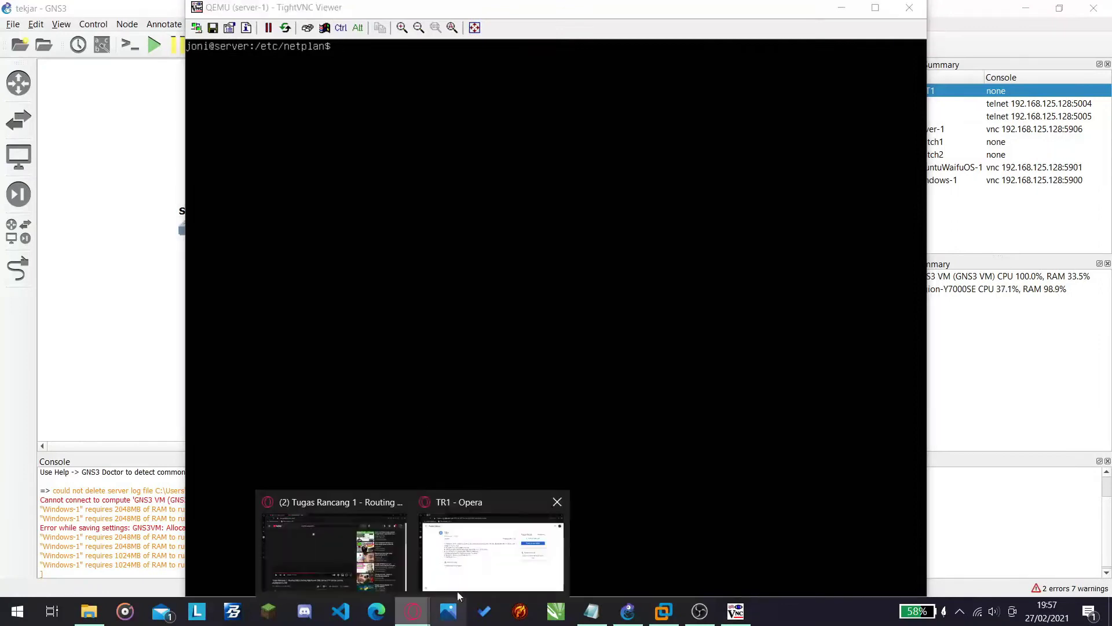
left_click(477, 574)
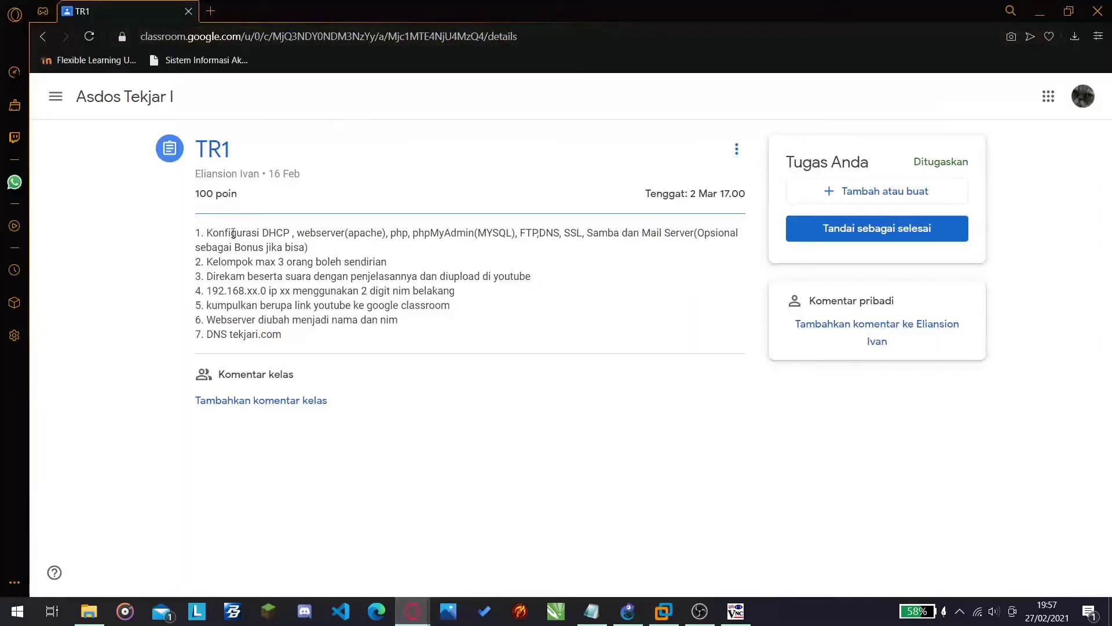
left_click_drag(207, 232, 292, 232)
left_click(299, 232)
left_click_drag(381, 232, 316, 232)
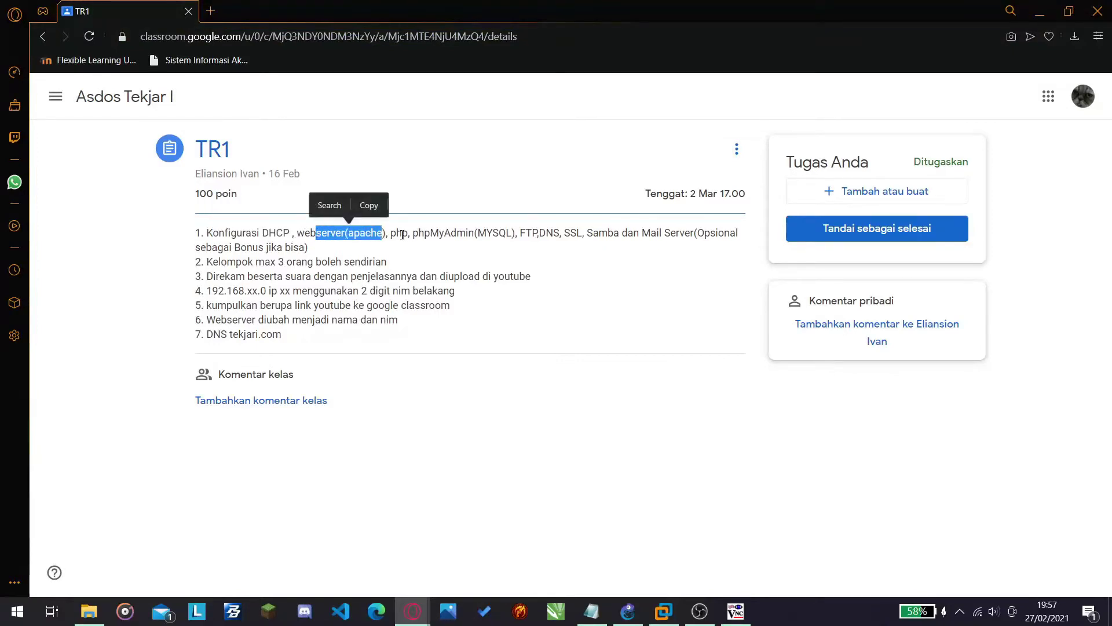
left_click_drag(391, 233, 521, 238)
left_click_drag(517, 233, 539, 236)
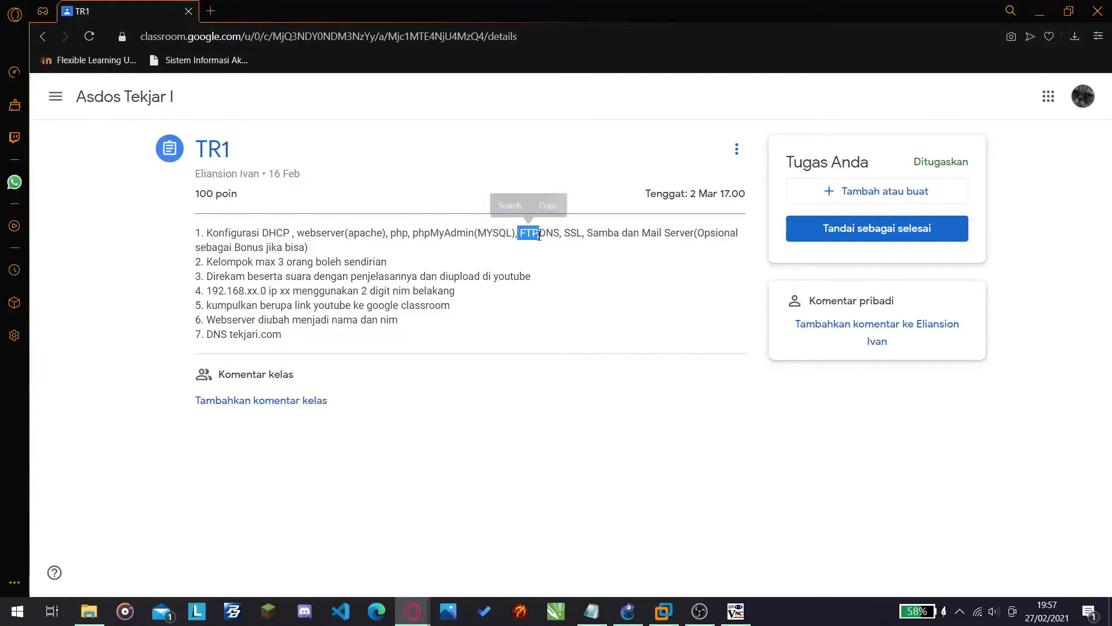
left_click(578, 233)
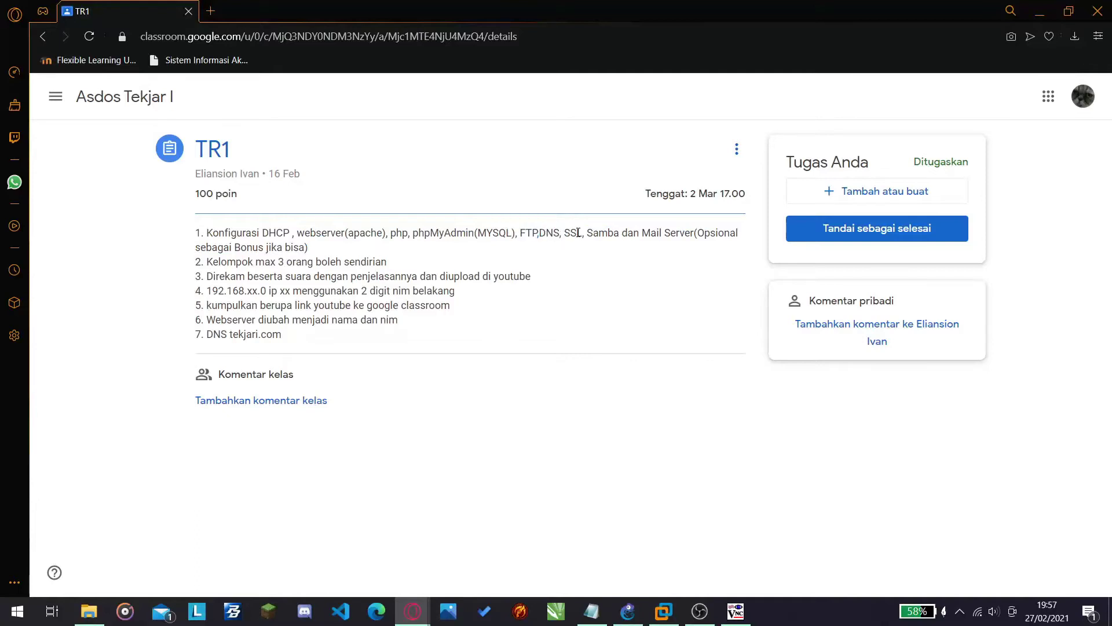
left_click_drag(583, 232, 694, 234)
left_click_drag(586, 233, 619, 234)
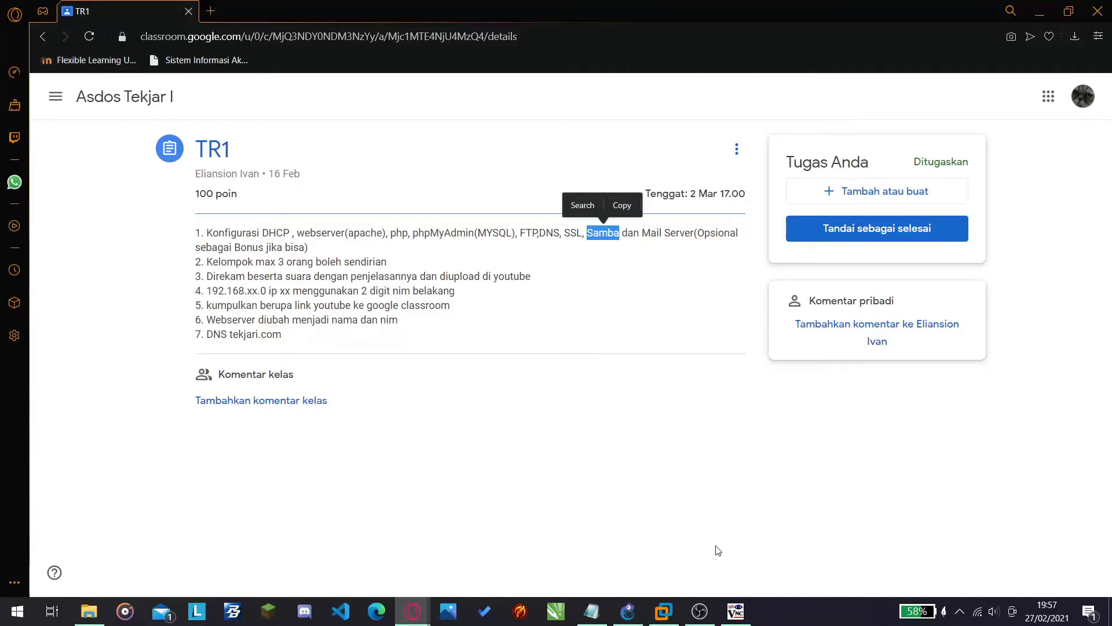
- Return to the full-screen server-1 console in TightVNC Viewer and install samba with sudo apt, entering the sudo password and confirming the installation
mouse_move(734, 609)
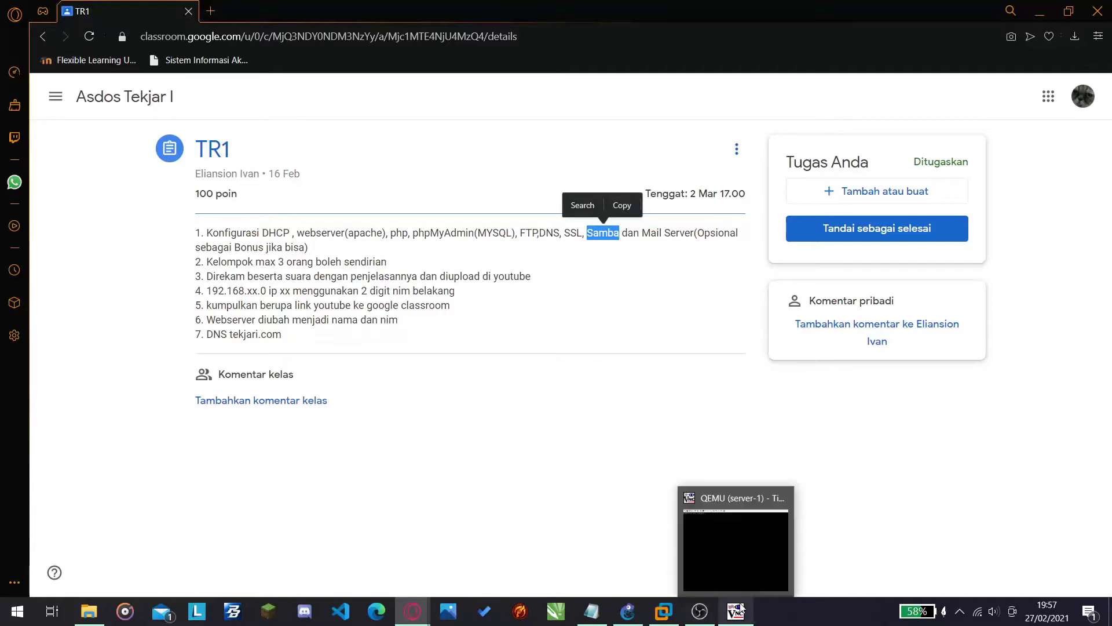
left_click(679, 510)
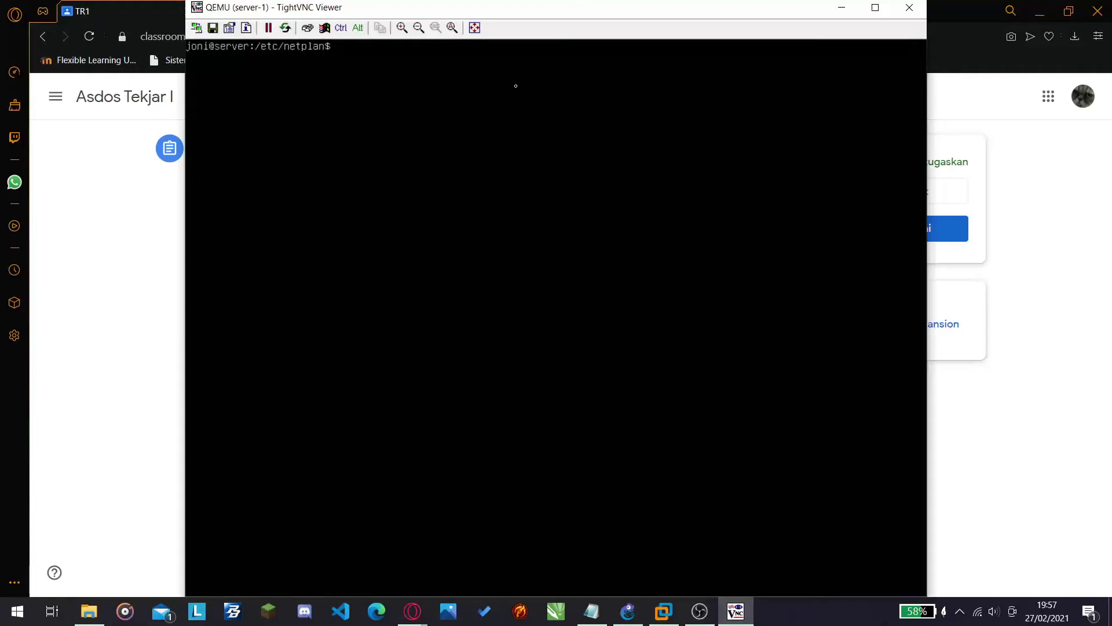
left_click(474, 28)
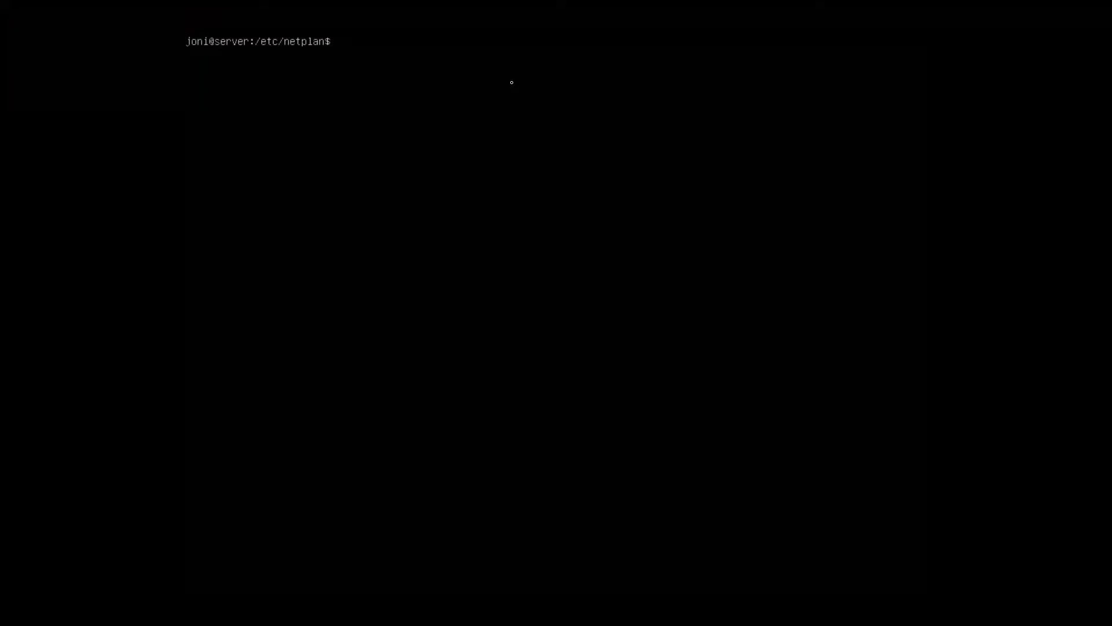
type("sudo apt install samba")
key("Return")
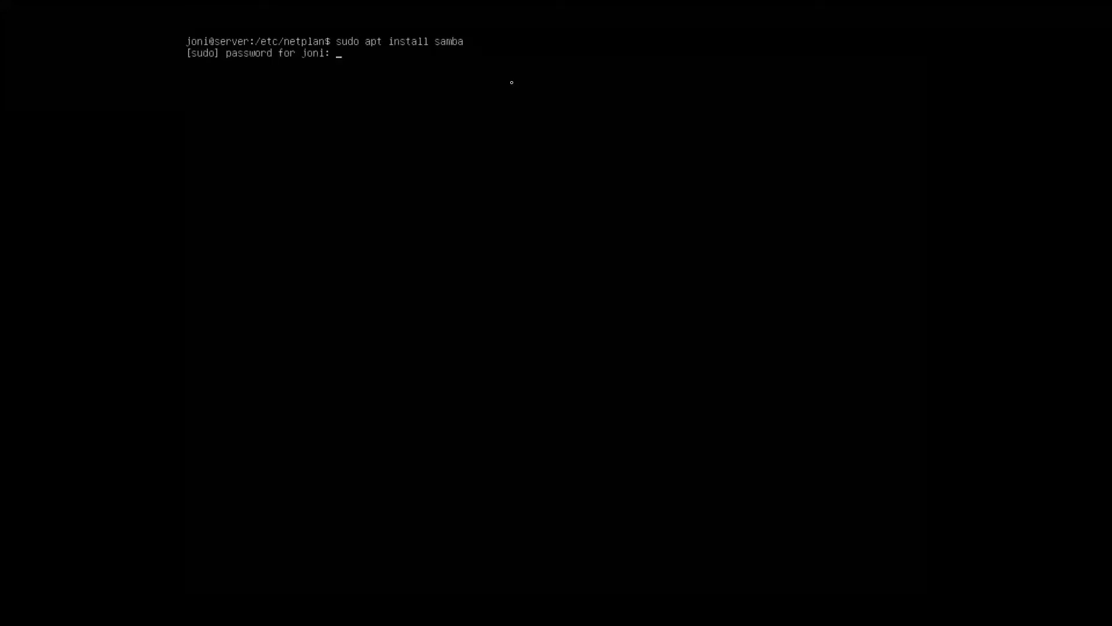
key("Return")
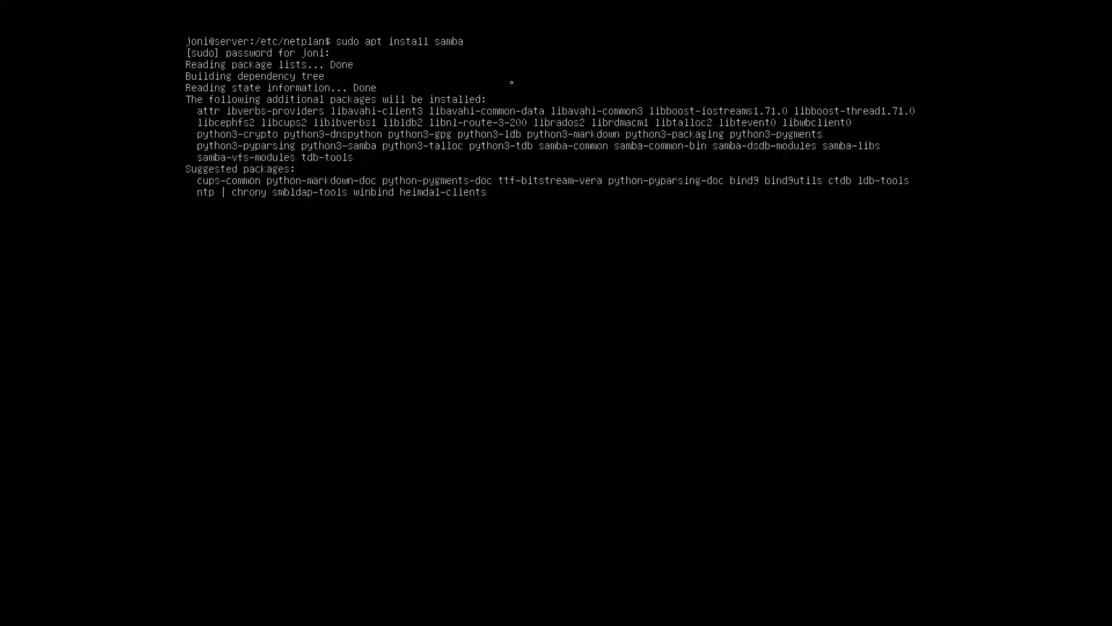
key("Return")
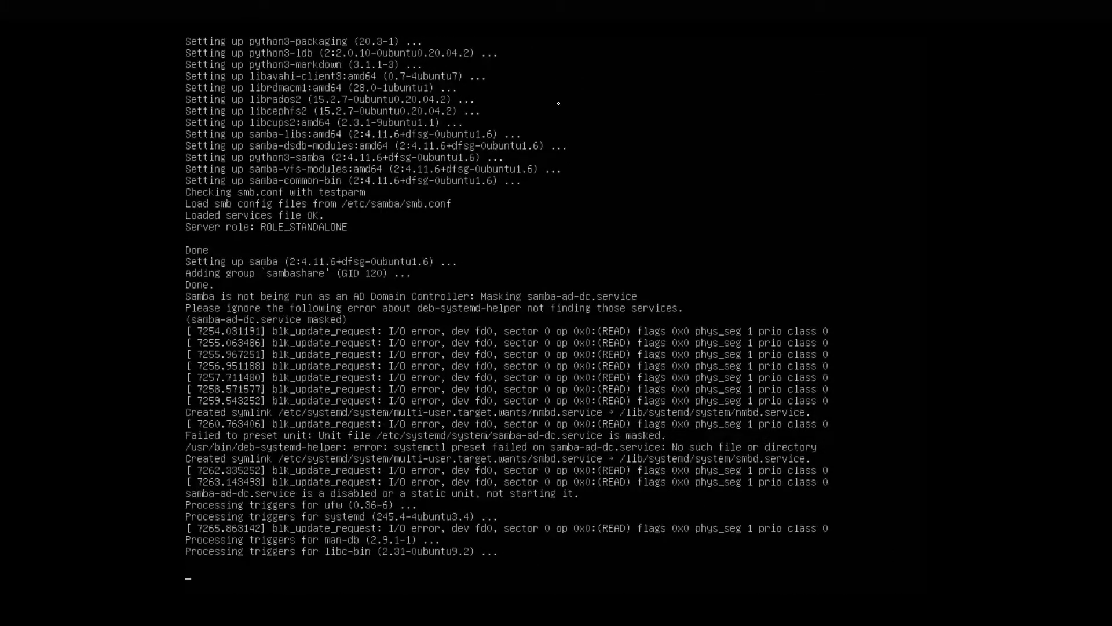
- Clear the Samba installation output from the terminal
key("Return")
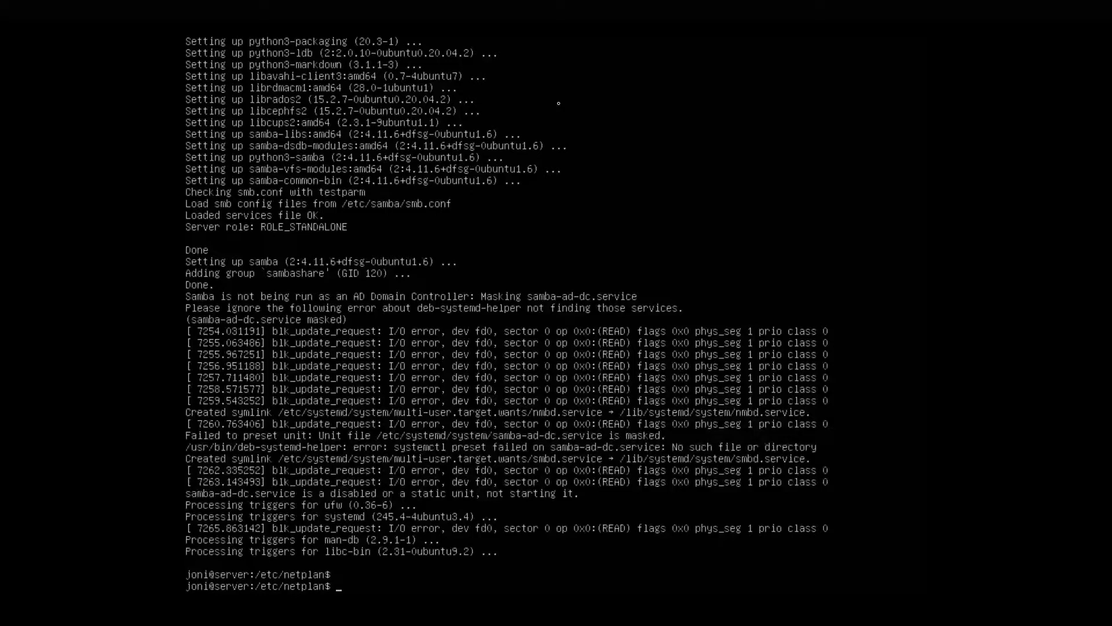
key("BackSpace")
key("BackSpace")
type("lear")
key("Return")
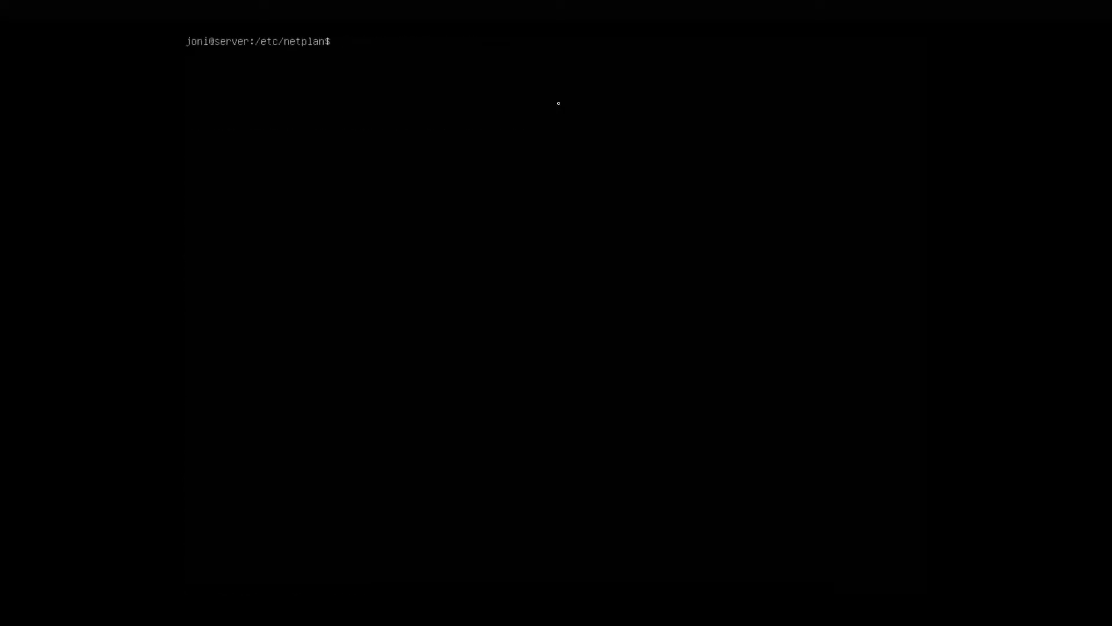